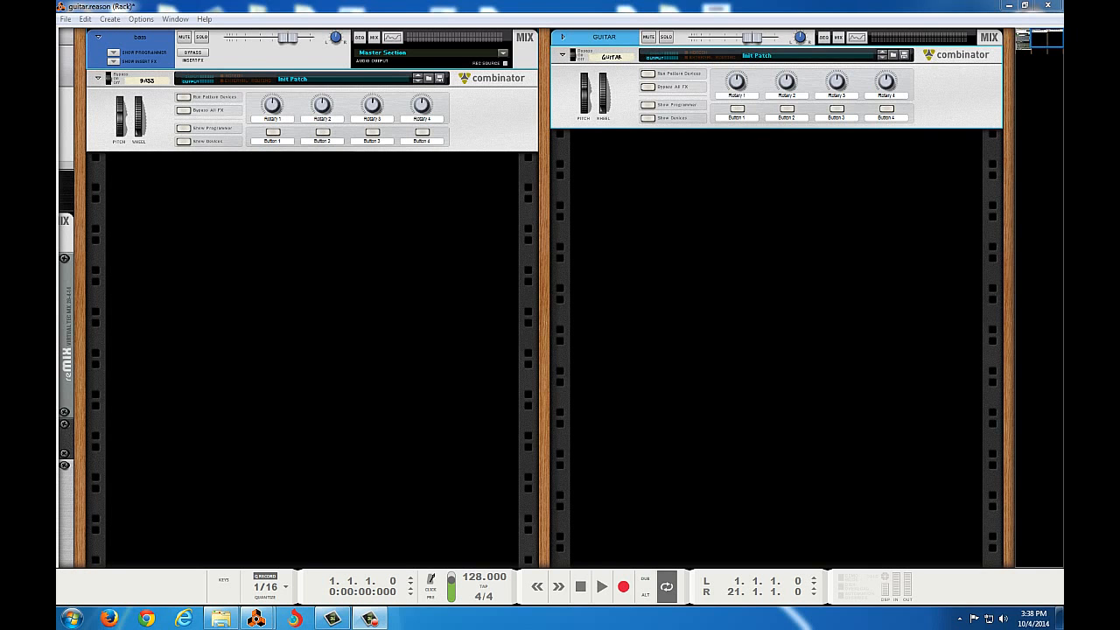
Play the song from the start to hear the guitar part, and stop playback around bar 10.
key(space)
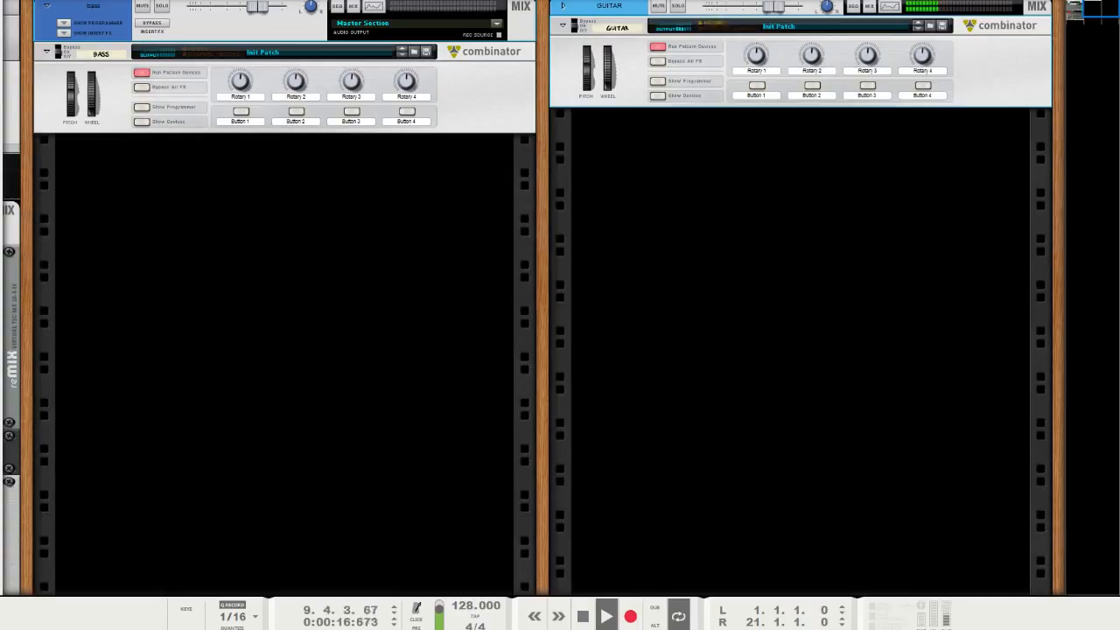
key(space)
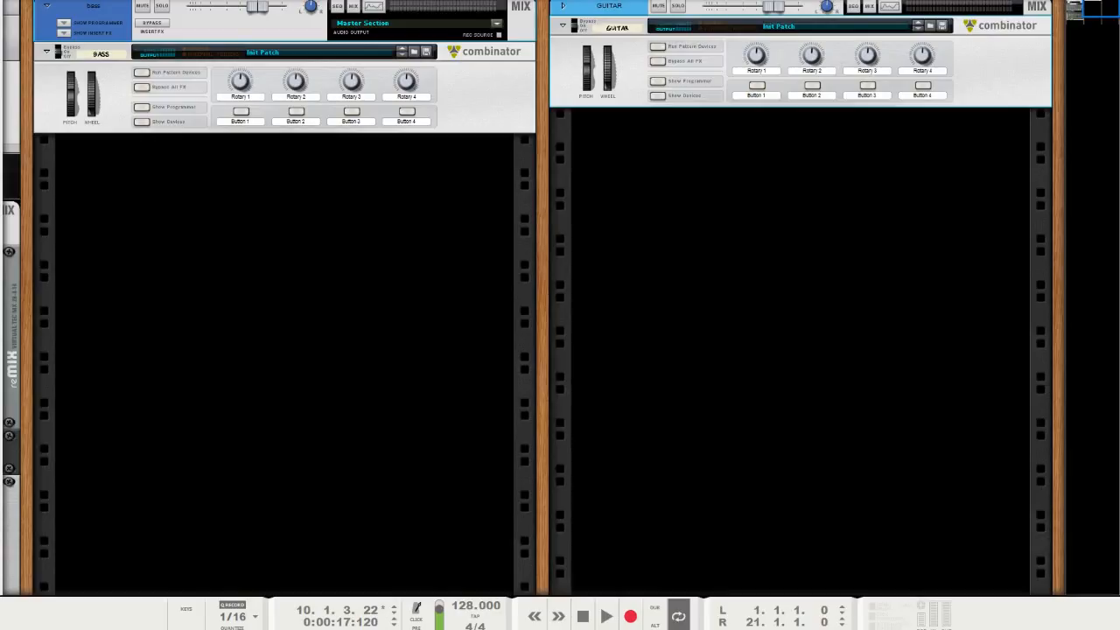
Show the devices inside the GUITAR Combinator and examine them from the front and the rear of the rack.
click(658, 96)
scroll(744, 340, down, 8)
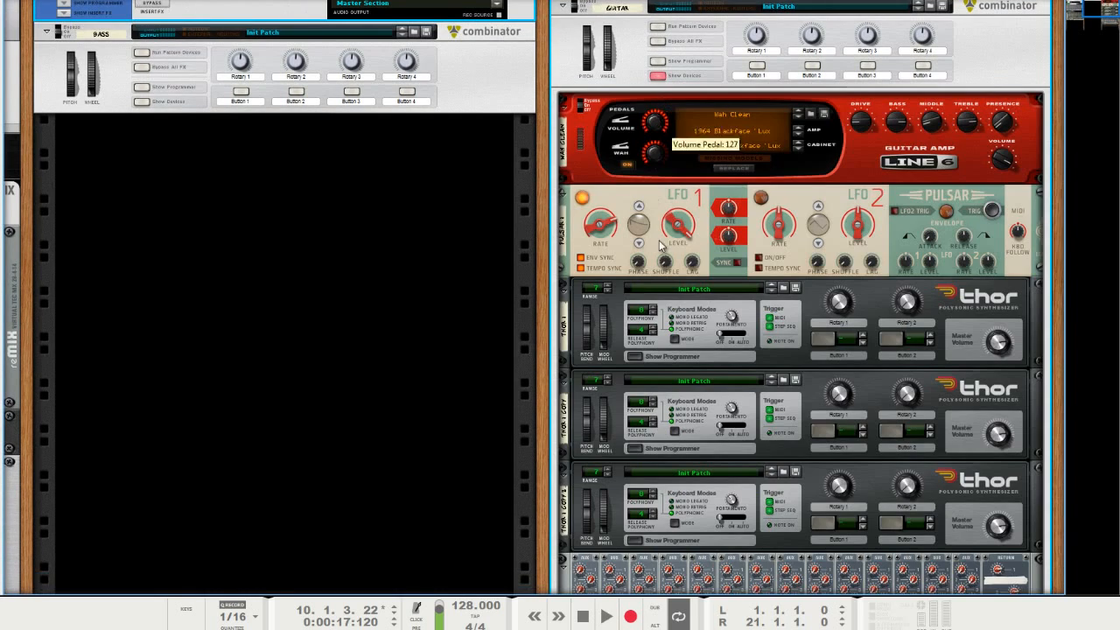
scroll(744, 339, up, 8)
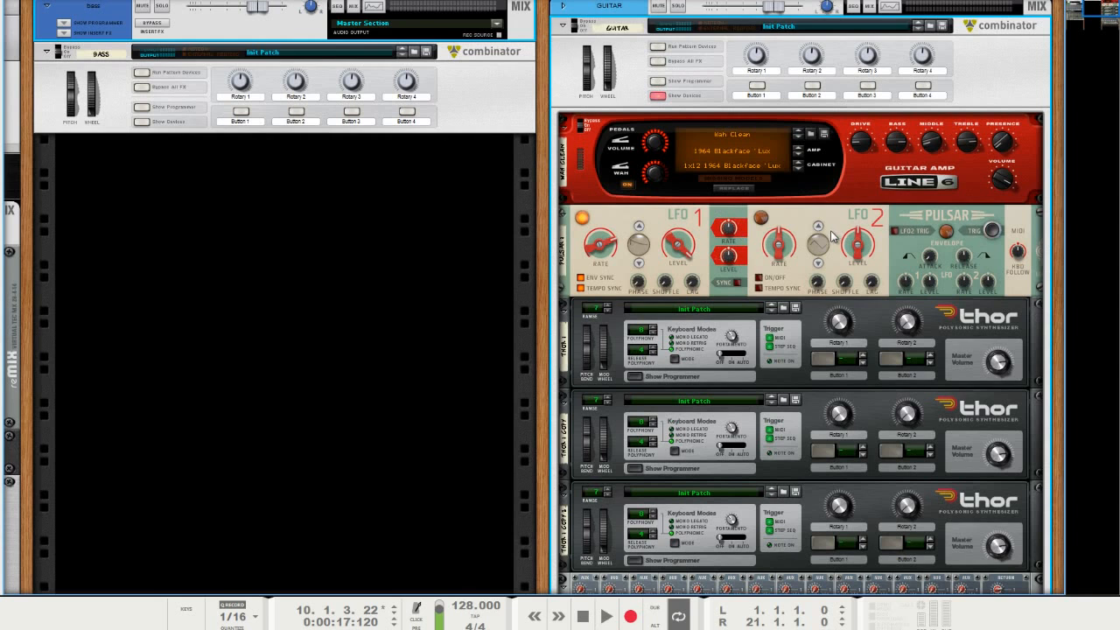
scroll(793, 304, down, 4)
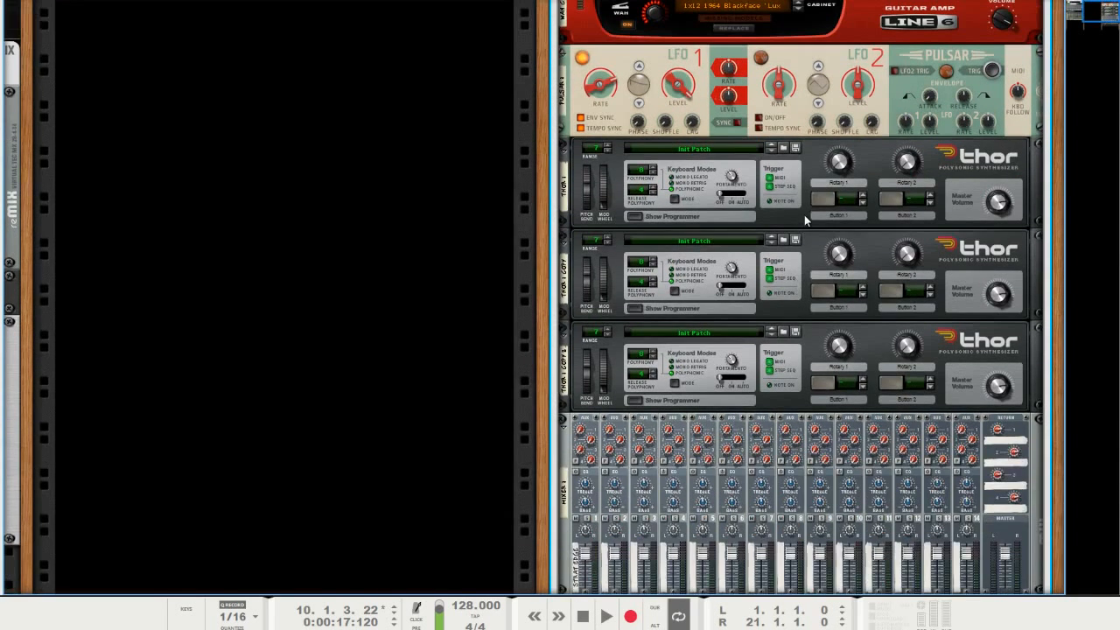
scroll(804, 214, up, 3)
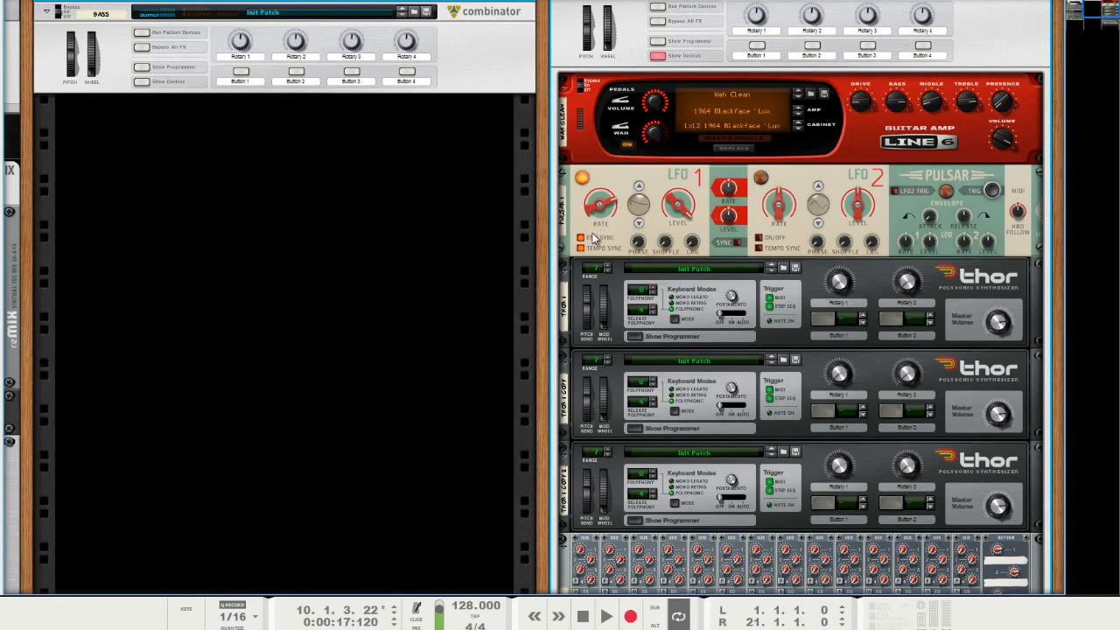
key(Tab)
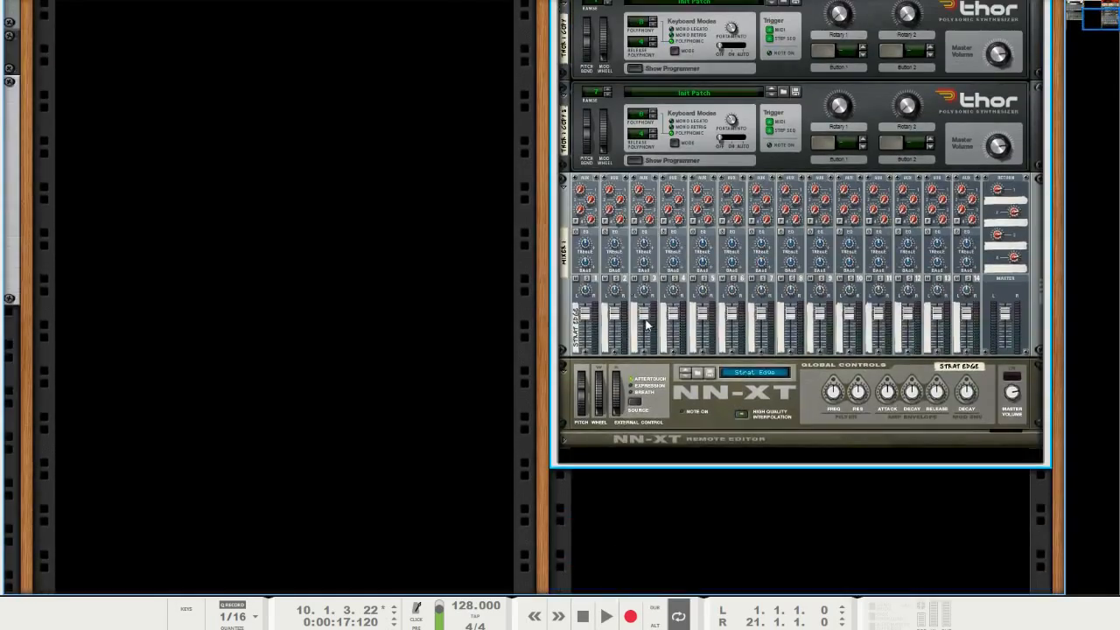
scroll(894, 355, down, 4)
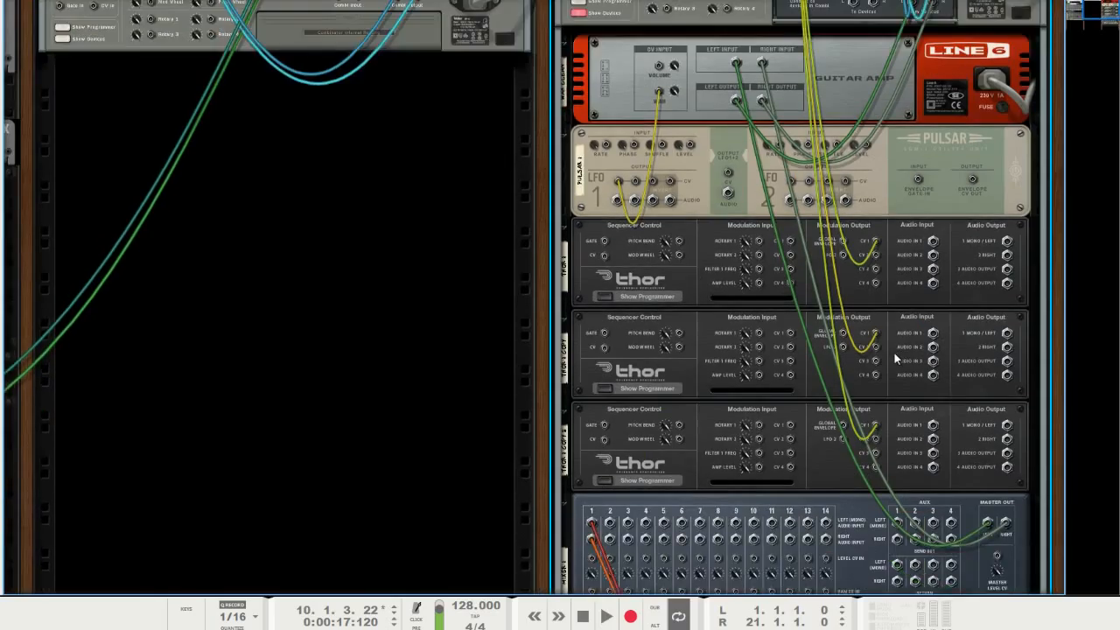
scroll(895, 358, up, 4)
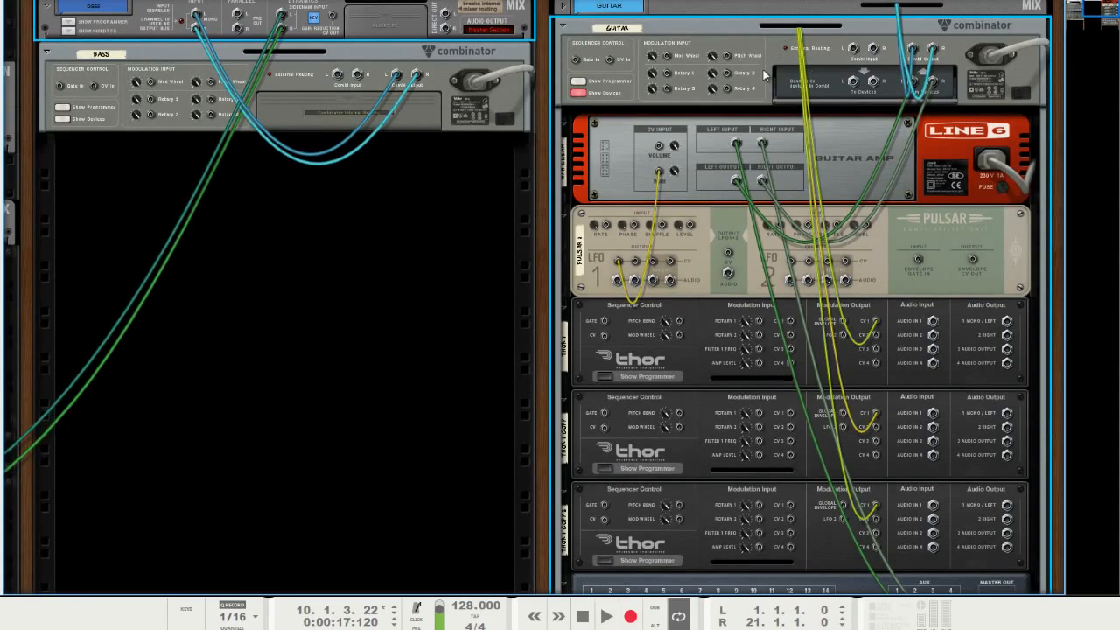
Examine the GUITAR Combinator's programmer, its CV cabling and modulation routing, and hide its devices and programmer again.
click(579, 81)
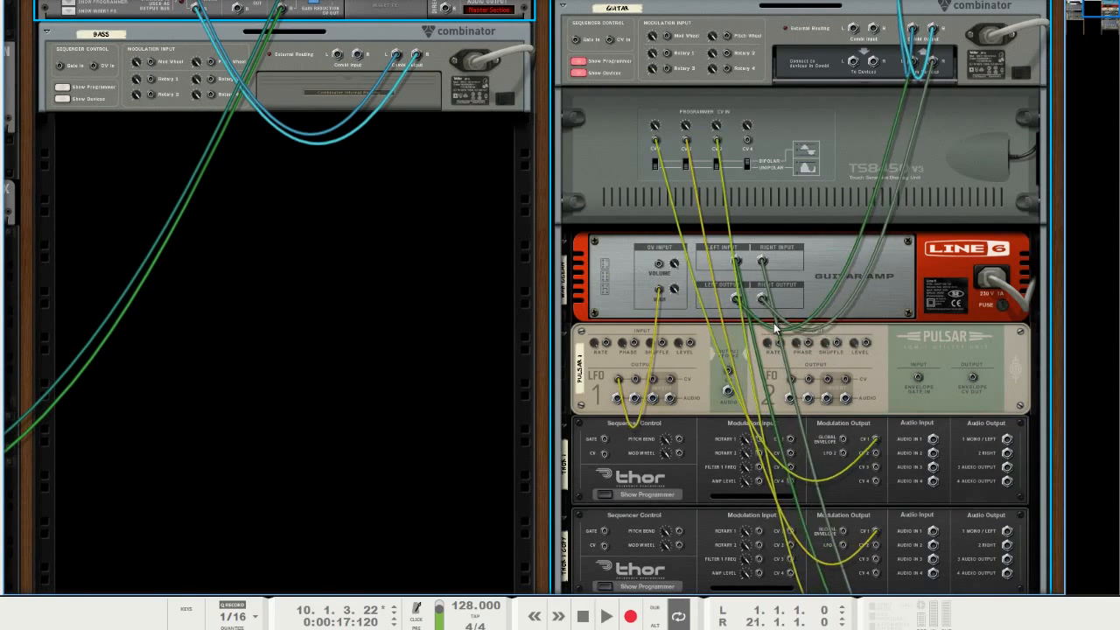
scroll(799, 171, down, 3)
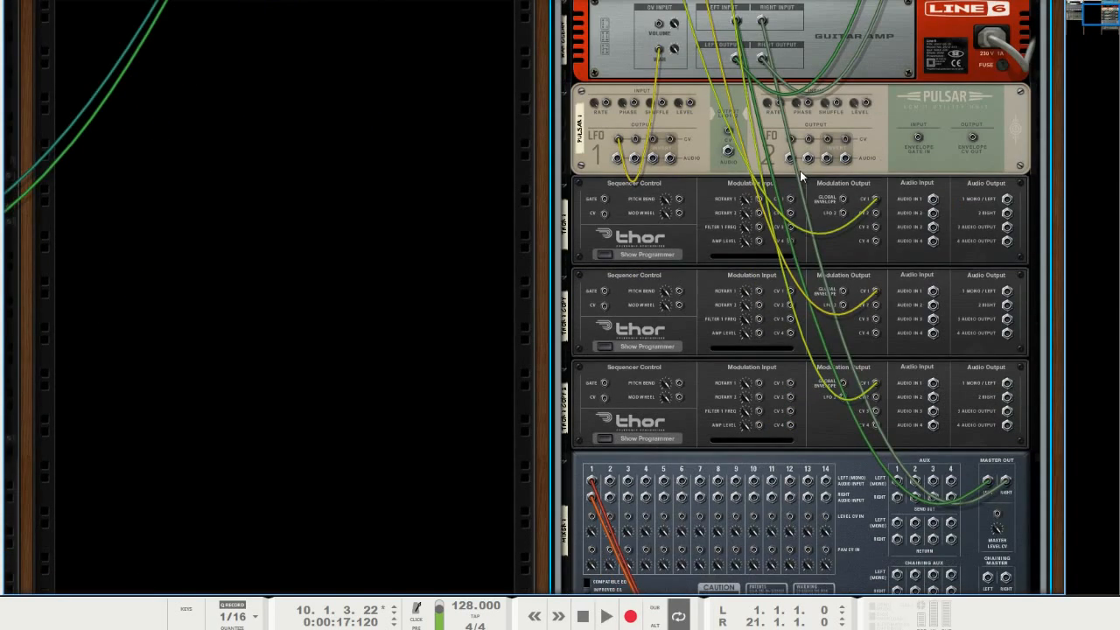
scroll(801, 169, up, 3)
key(Tab)
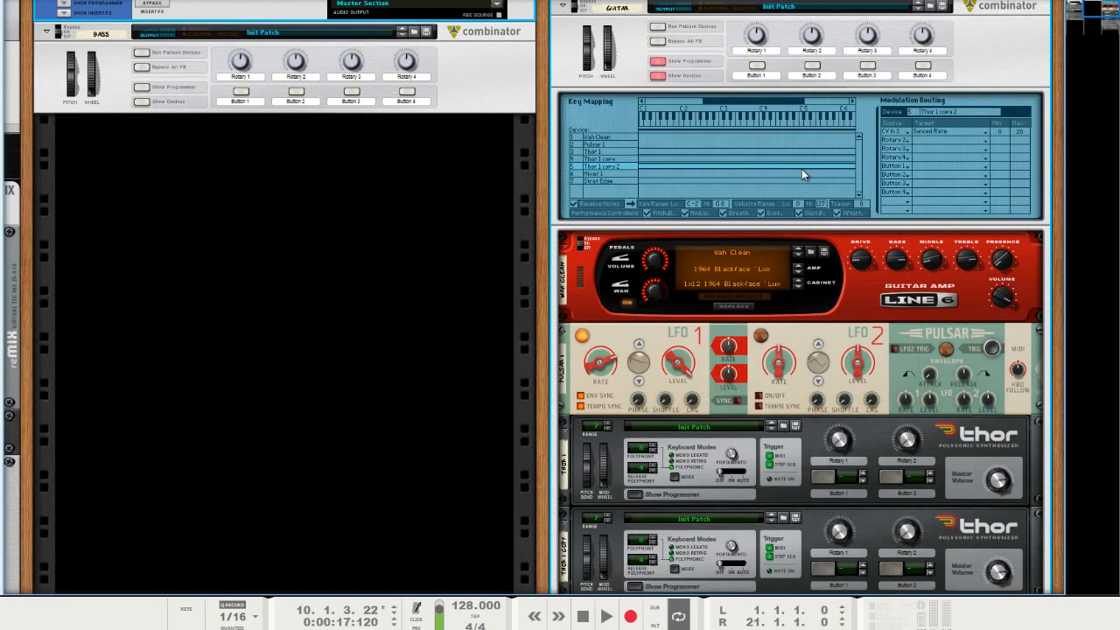
scroll(775, 247, down, 4)
scroll(770, 263, up, 5)
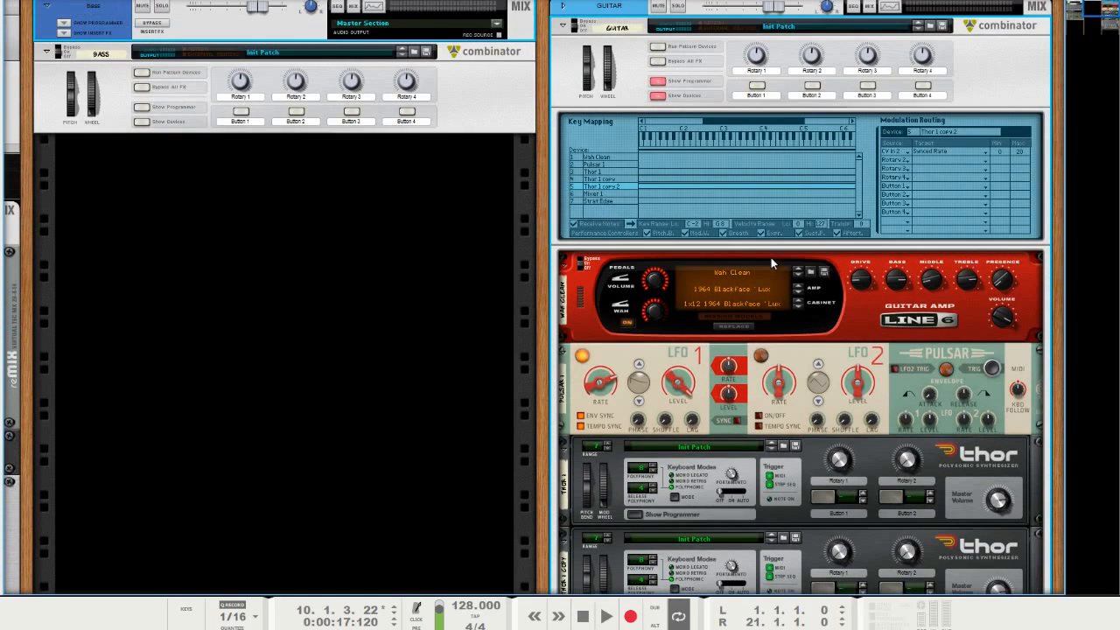
click(657, 96)
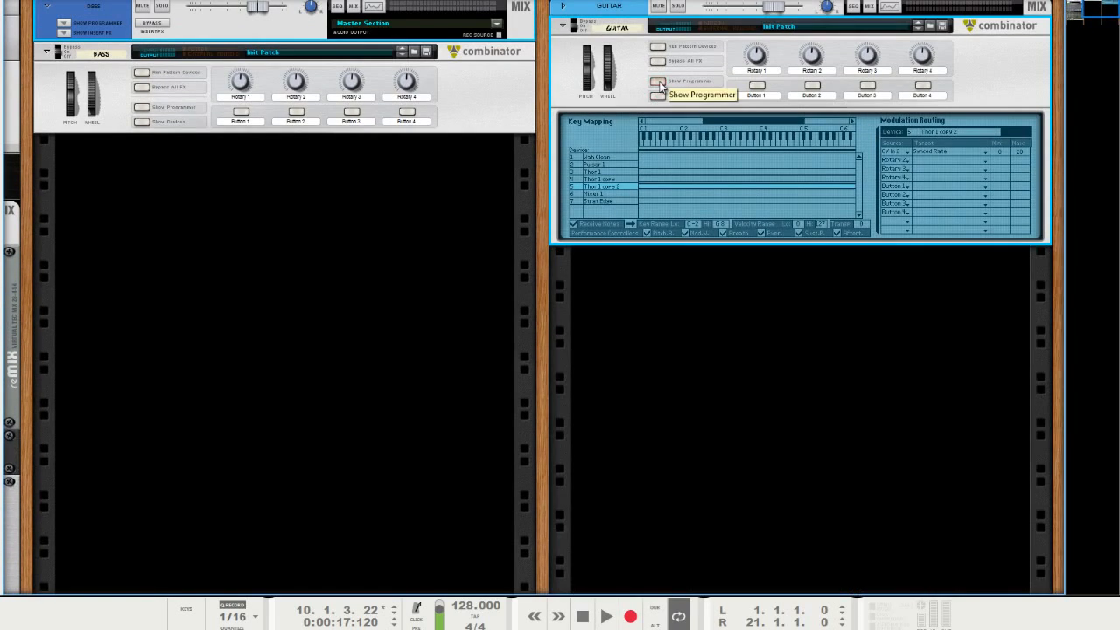
click(657, 80)
Create a new Combinator and move it into its own rack column beside the GUITAR Combinator.
right_click(624, 250)
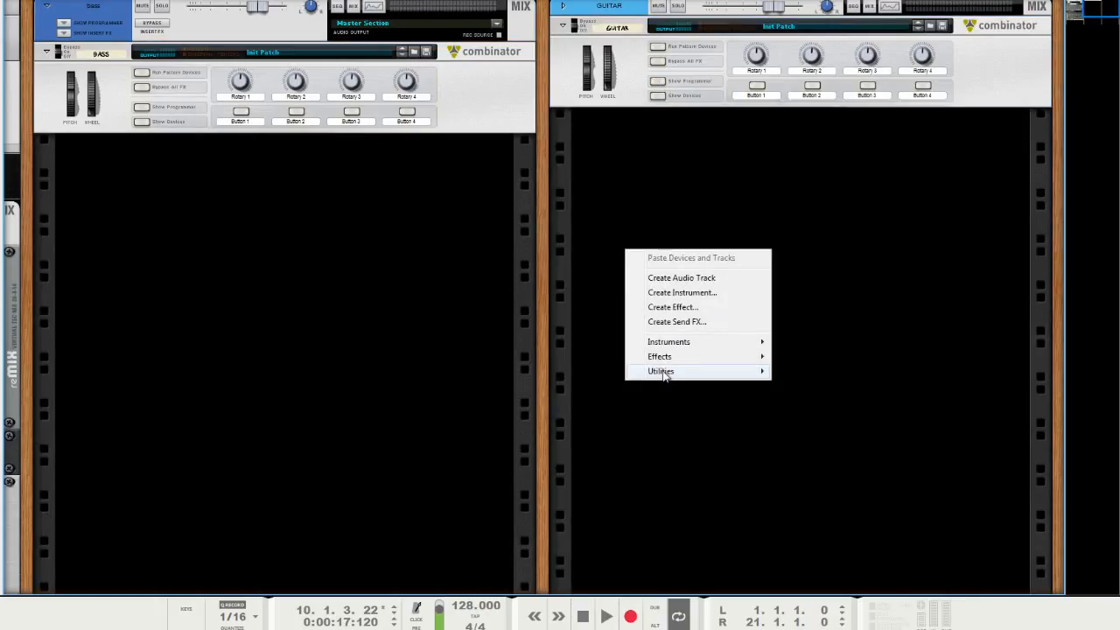
mouse_move(671, 377)
click(822, 75)
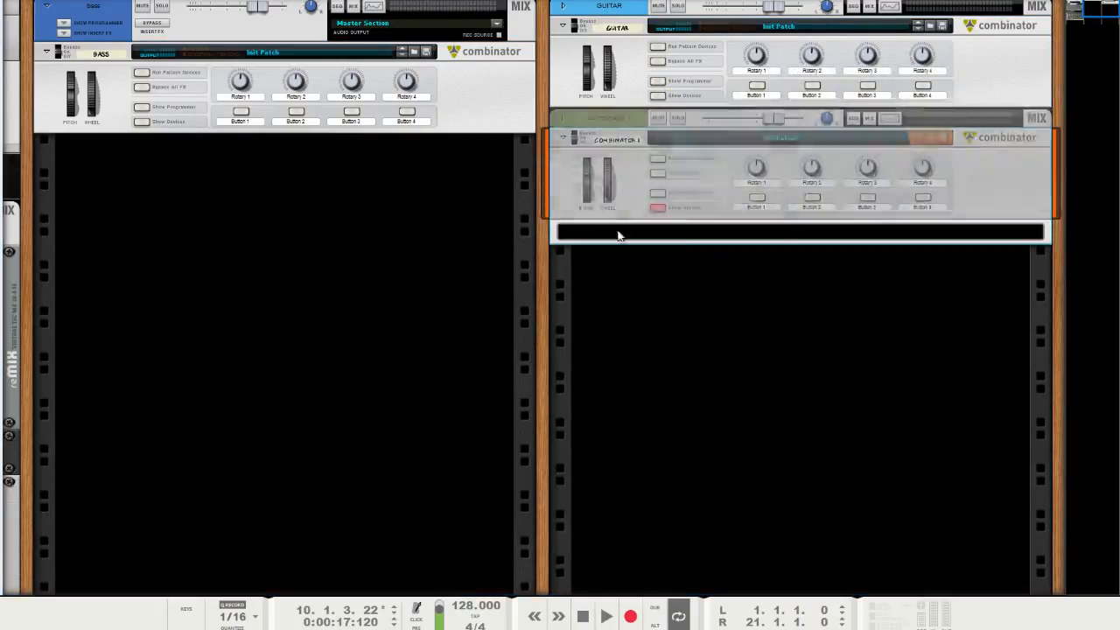
drag(580, 120, 1078, 139)
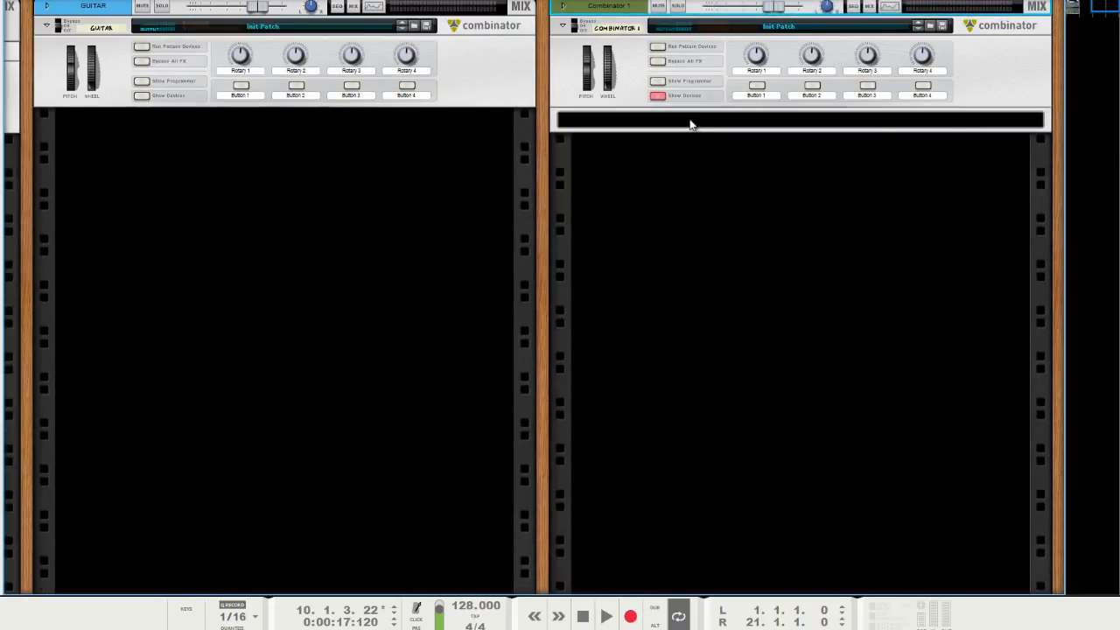
Add a Line 6 Guitar Amp inside the new Combinator.
right_click(689, 125)
mouse_move(746, 285)
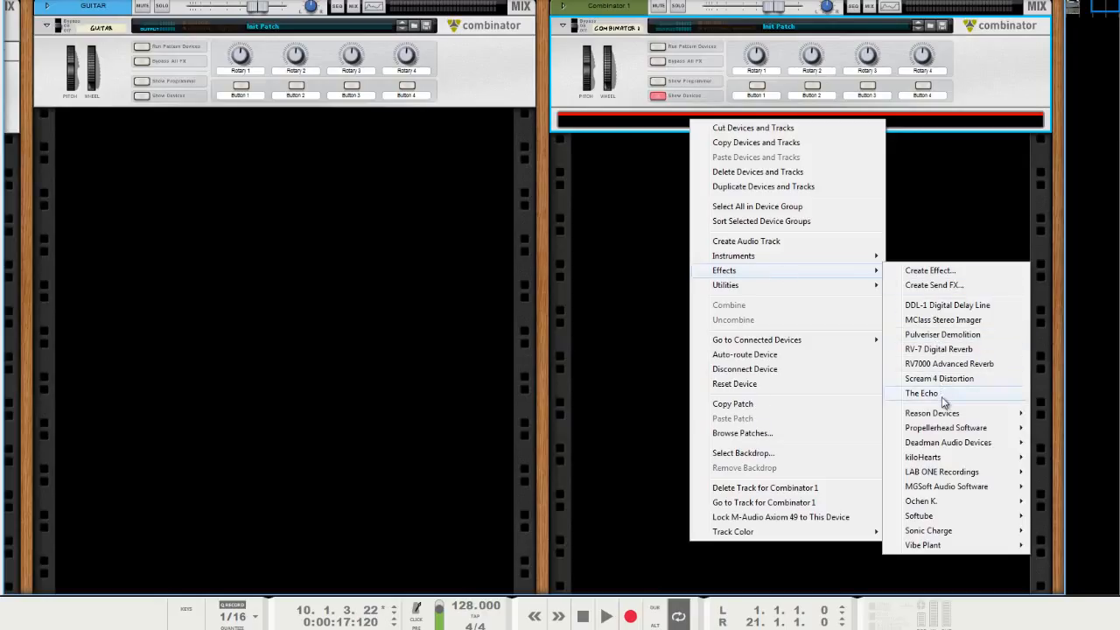
mouse_move(943, 412)
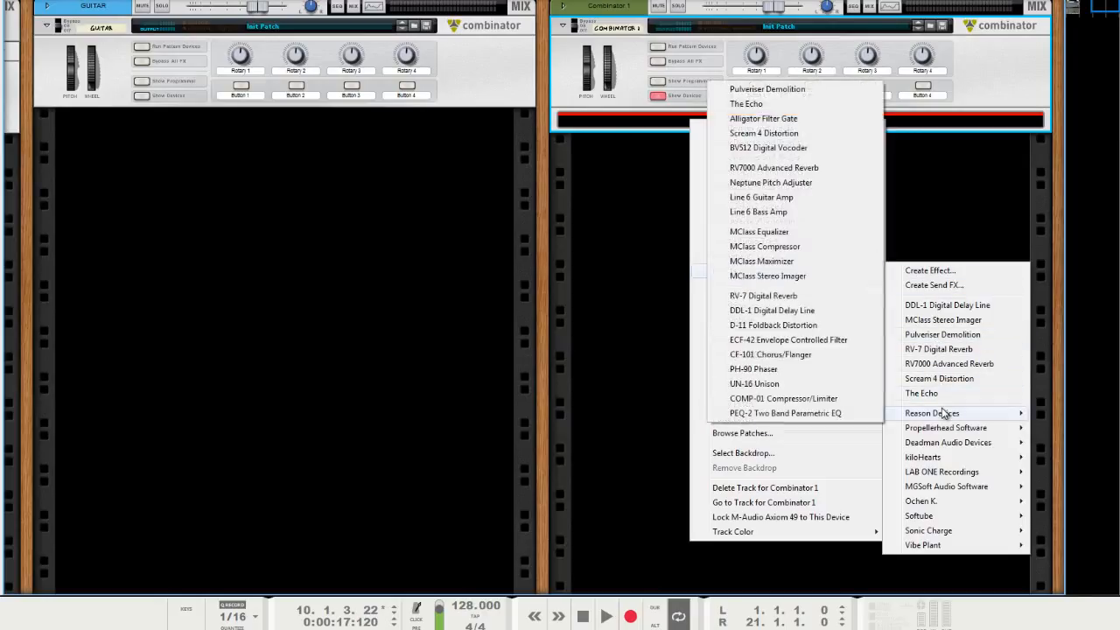
click(793, 200)
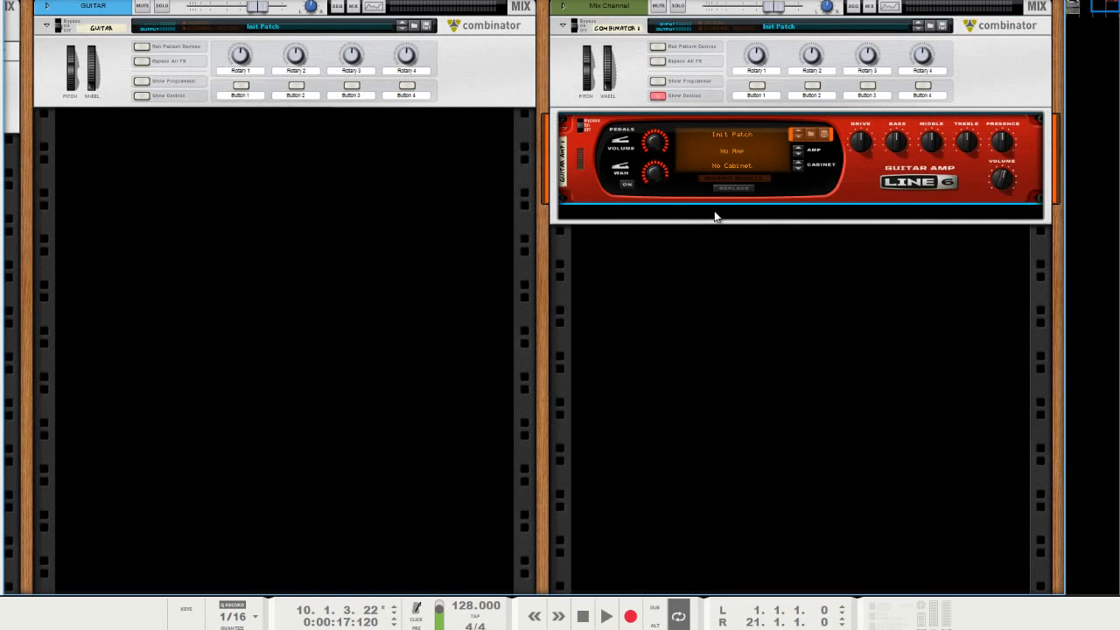
Add a Mixer 14:2 below the guitar amp inside the new Combinator.
right_click(716, 212)
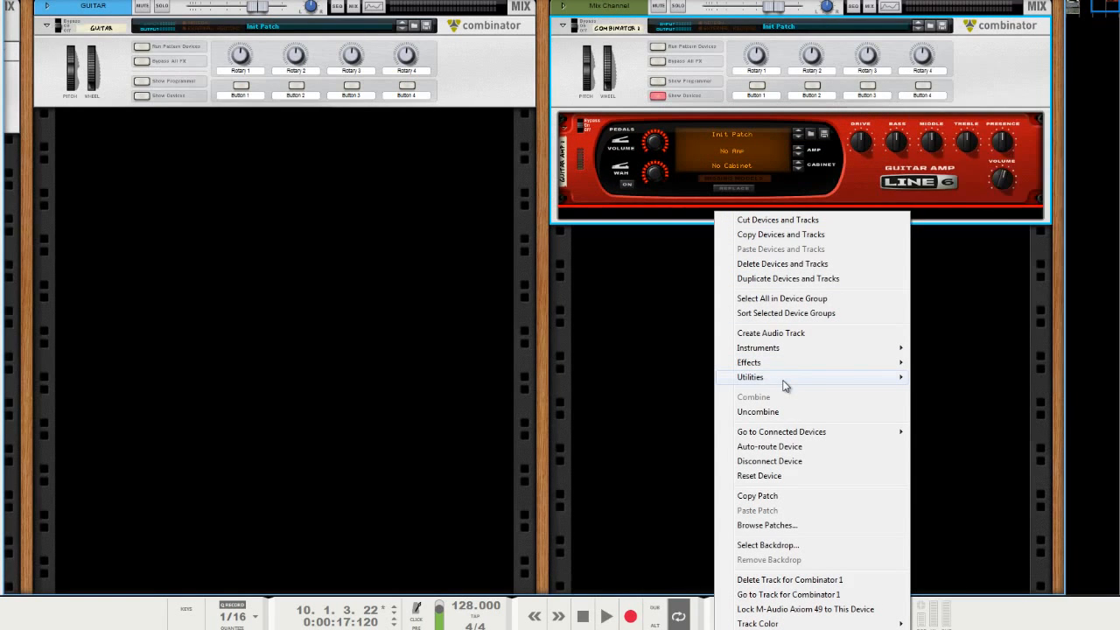
mouse_move(785, 377)
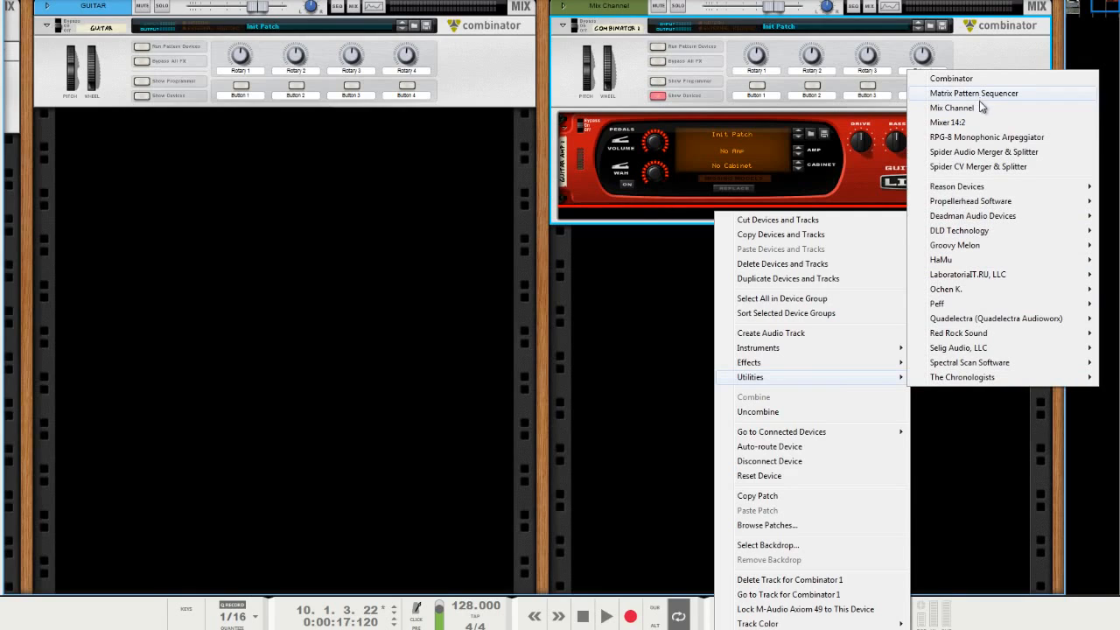
mouse_move(1046, 201)
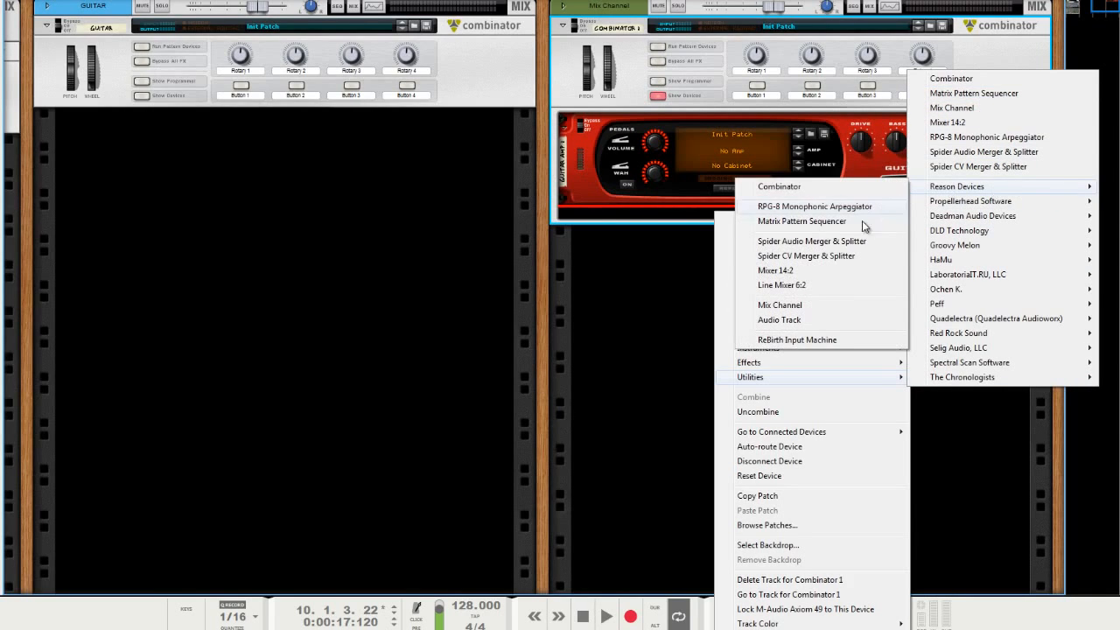
click(831, 283)
Add an NN-XT Advanced Sampler below the mixer inside the new Combinator.
right_click(592, 395)
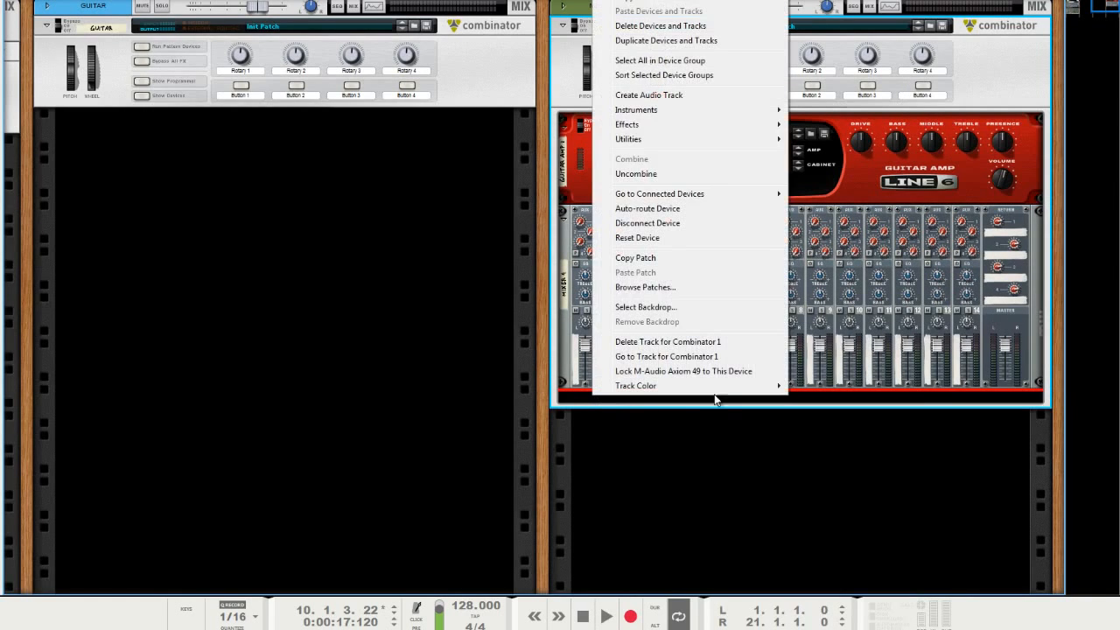
mouse_move(655, 110)
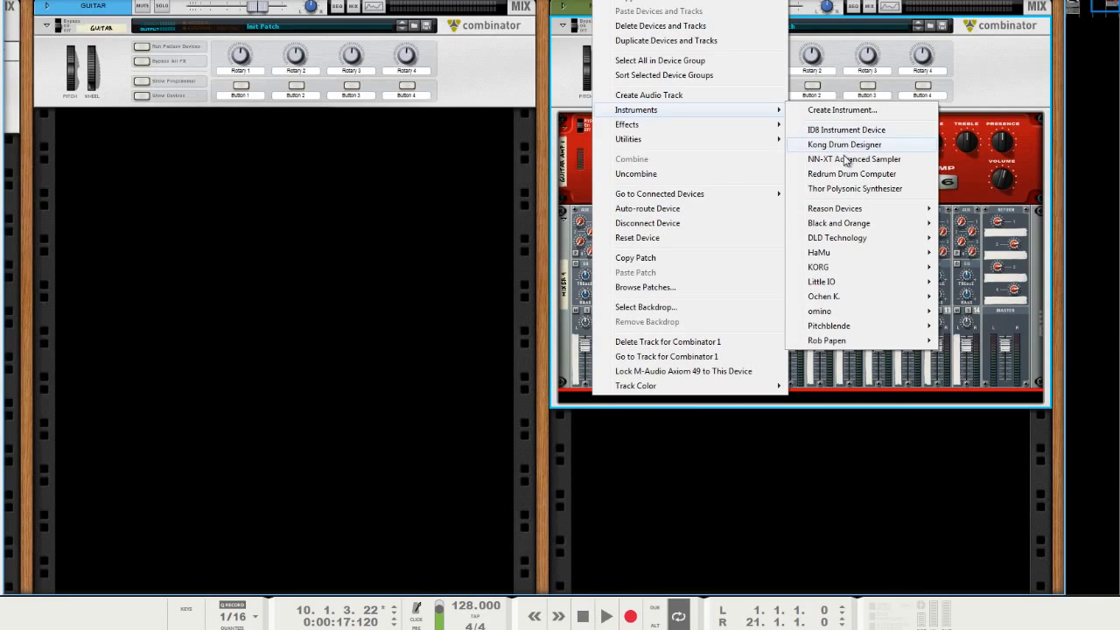
click(853, 158)
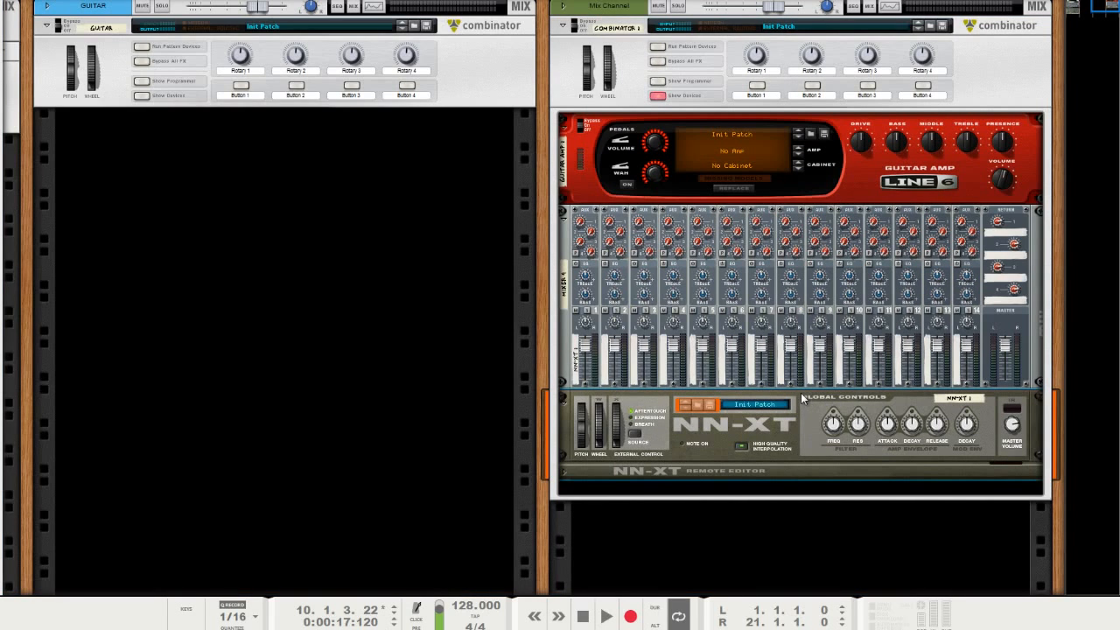
Disconnect the guitar amp's cables, and route the mixer's master outputs through the amp into the Combinator's From Devices inputs.
key(Tab)
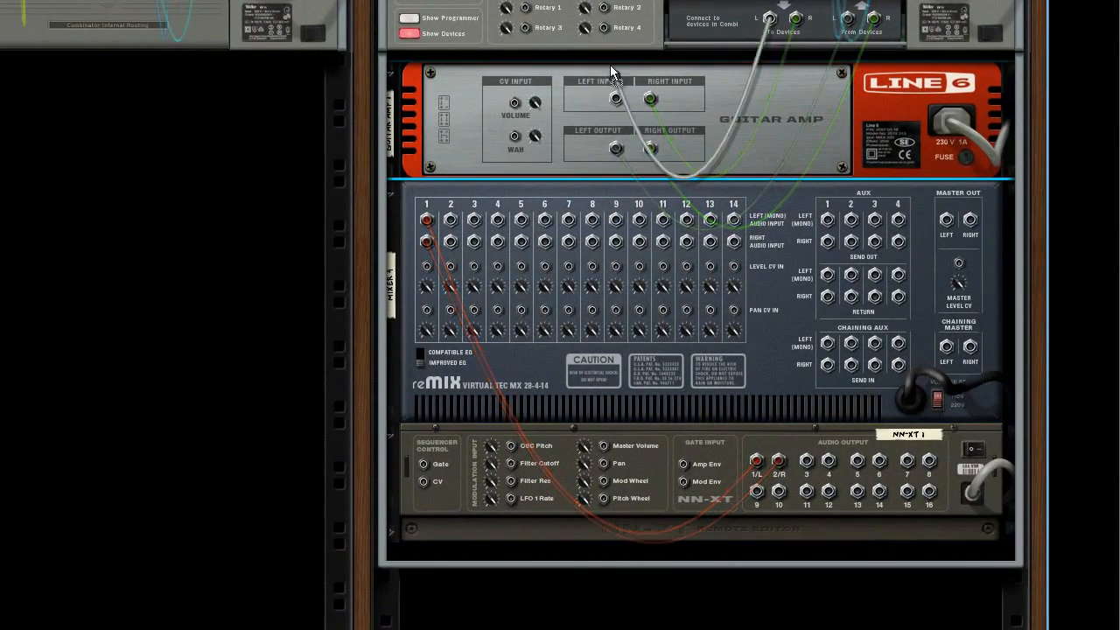
drag(609, 65, 611, 68)
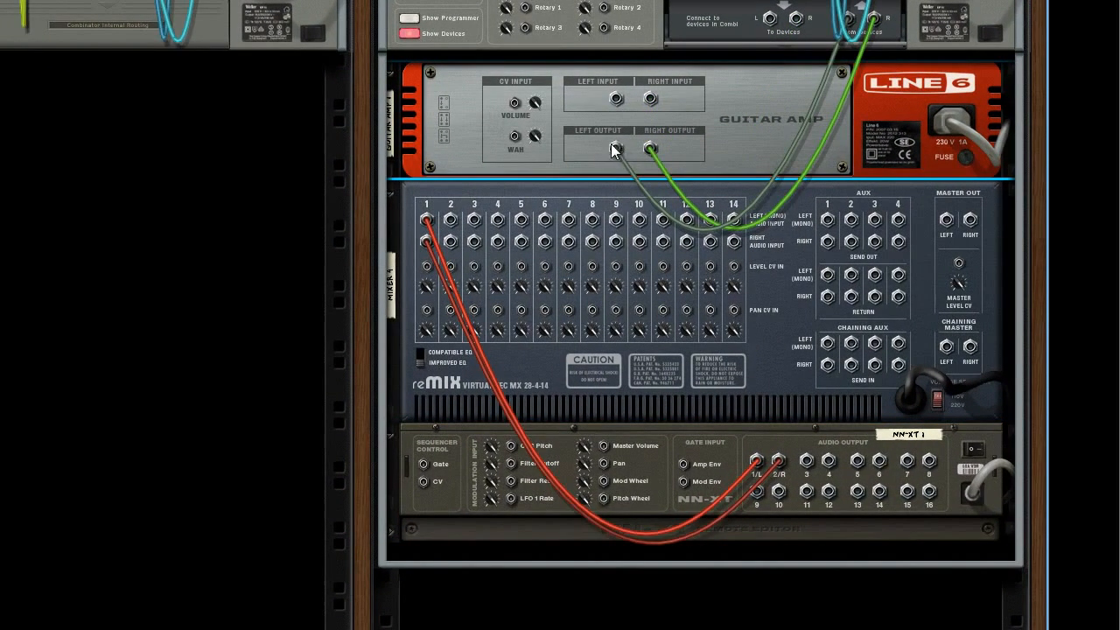
drag(615, 148, 589, 133)
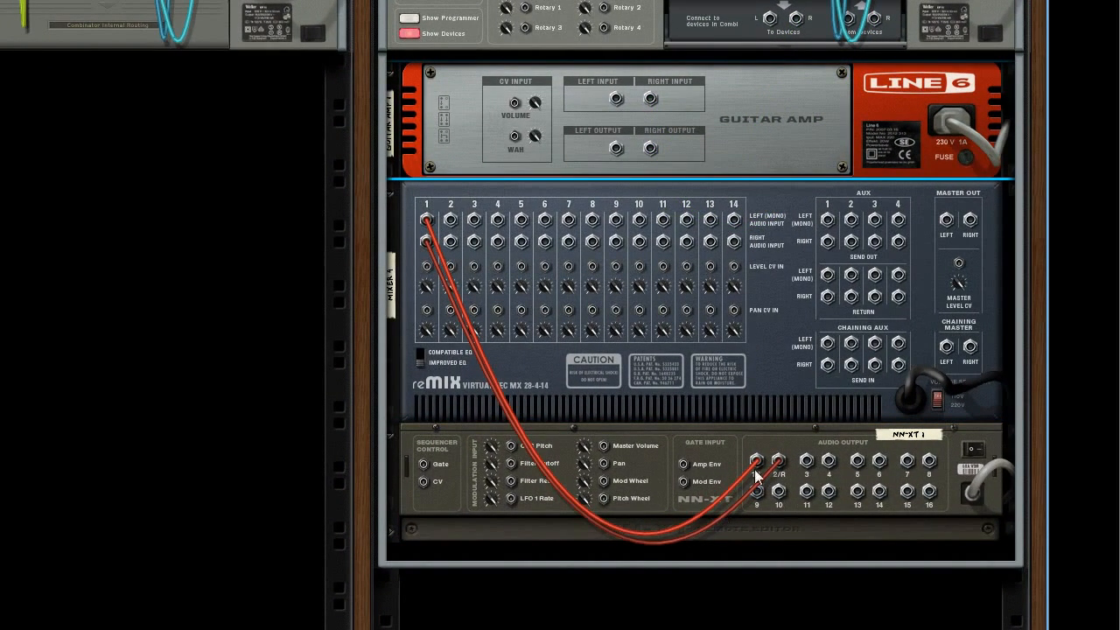
drag(949, 218, 623, 98)
drag(616, 148, 847, 18)
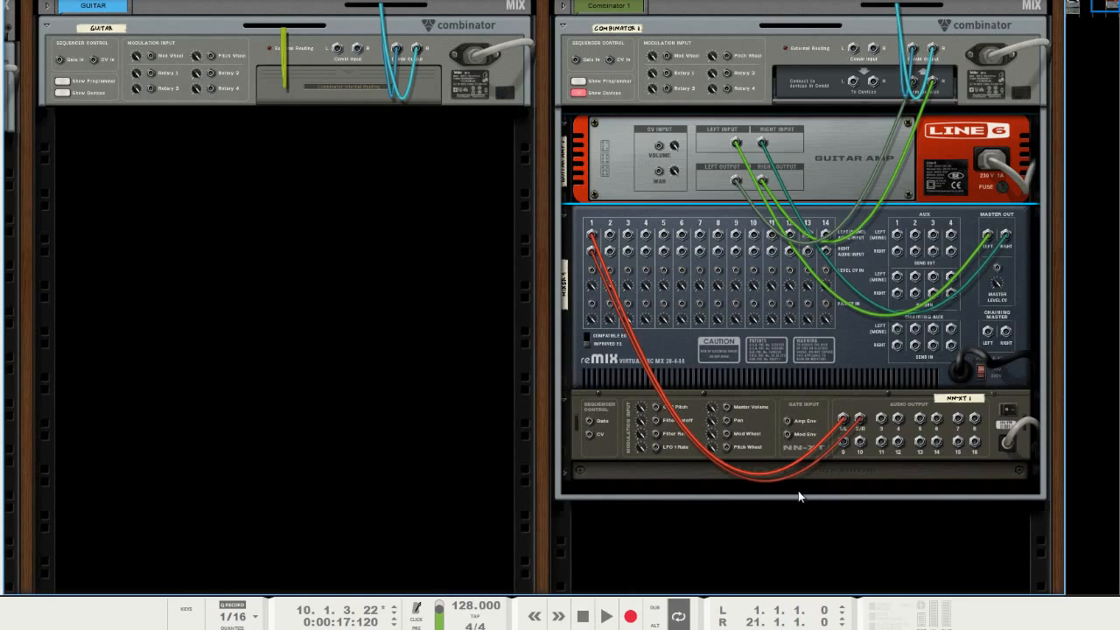
Return to the front of the rack and load the Wah Clean patch into the new guitar amp.
key(Tab)
key(Tab)
key(Tab)
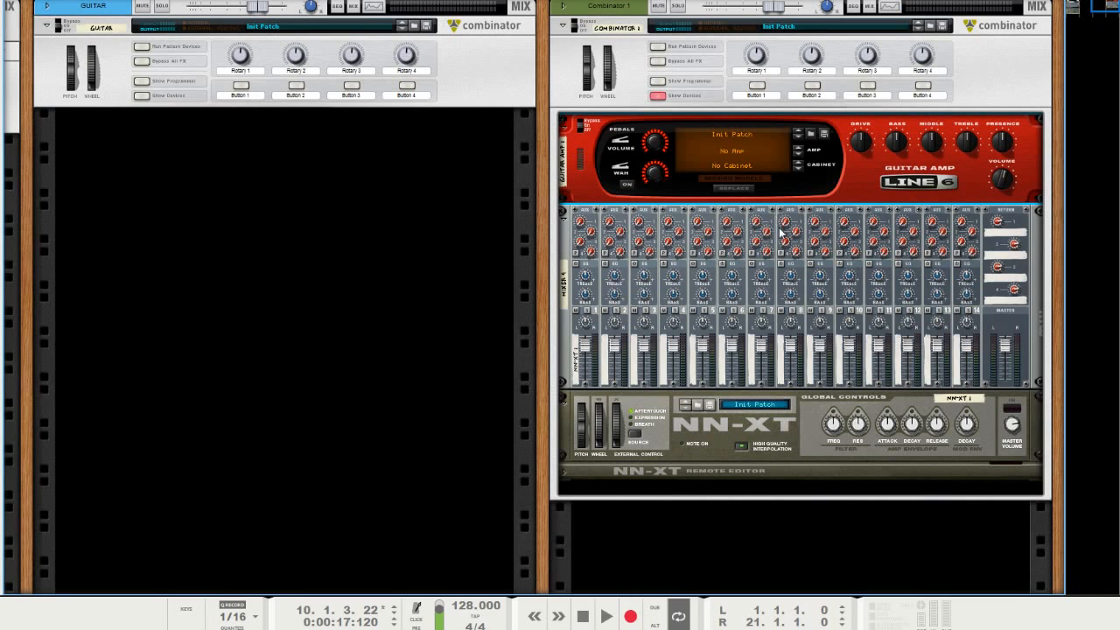
click(812, 136)
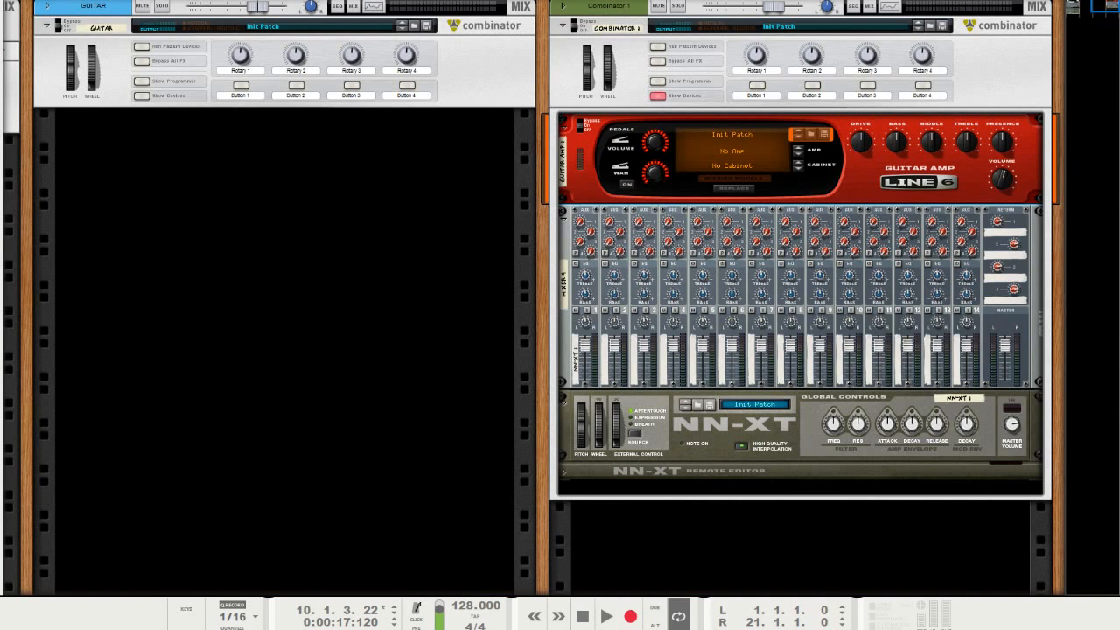
drag(4, 477, 801, 158)
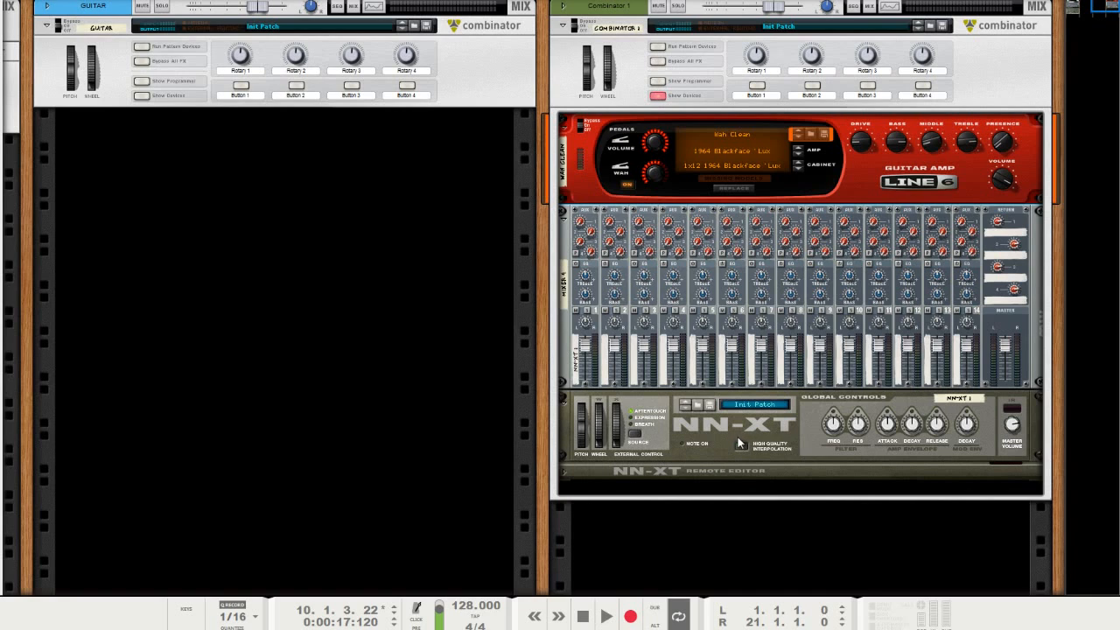
Load the Strat Edge patch into the NN-XT sampler in the new Combinator.
click(709, 409)
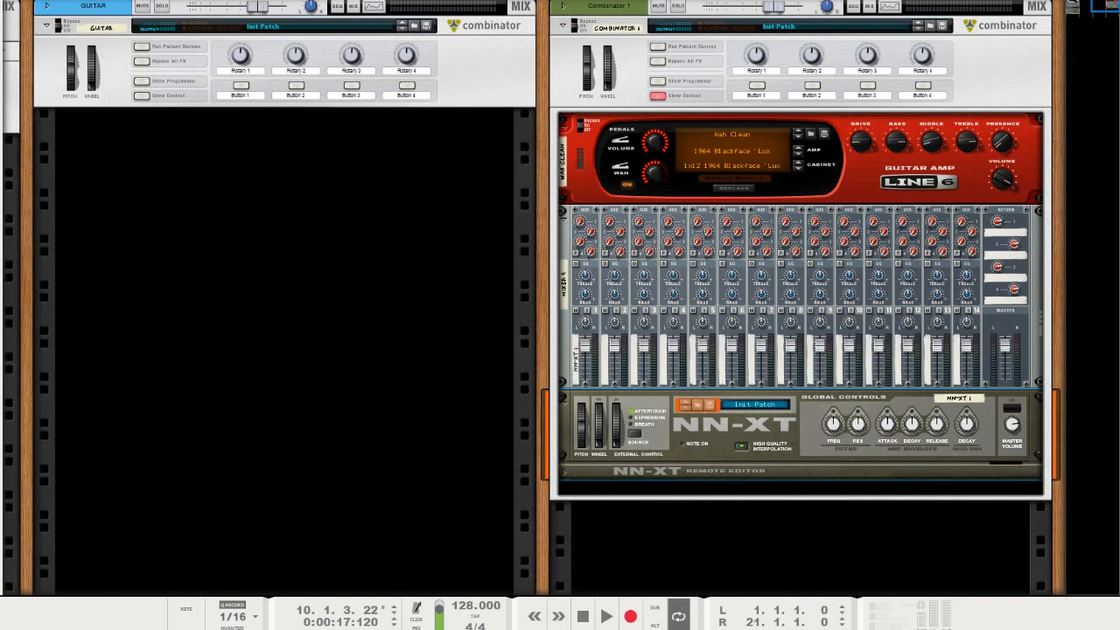
drag(3, 455, 660, 448)
click(718, 475)
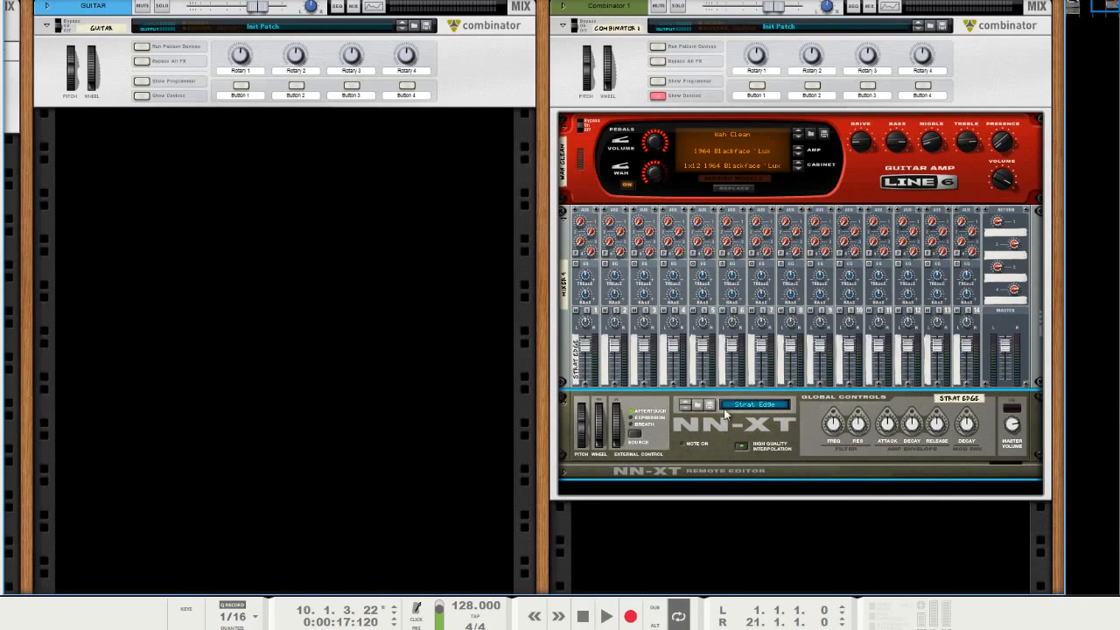
Add a Pulsar LFO device between the guitar amp and the mixer in the new Combinator.
right_click(590, 192)
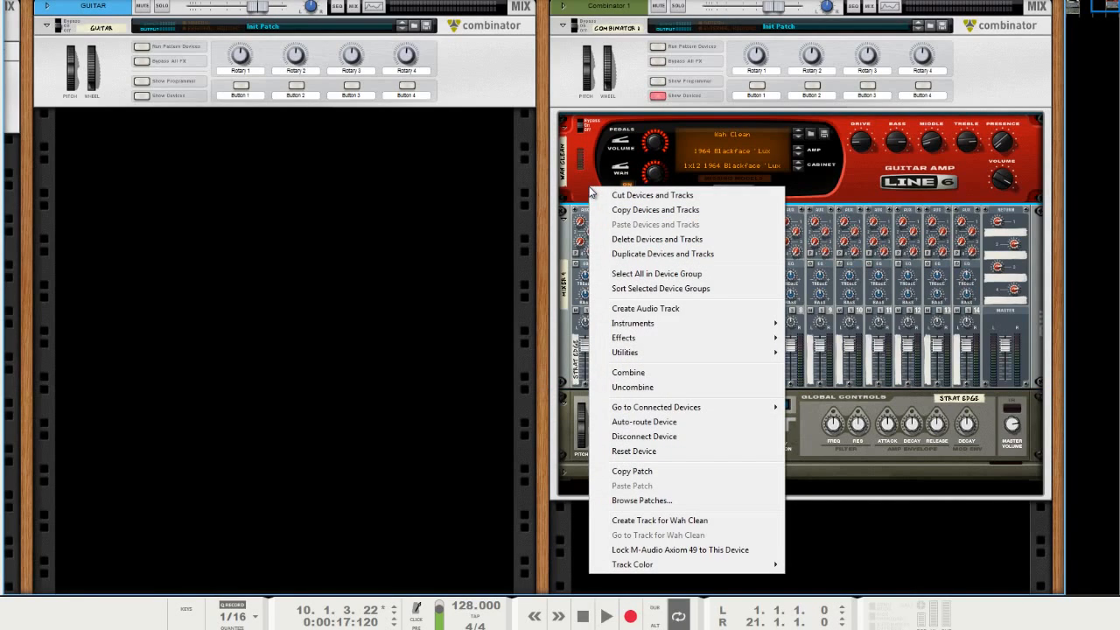
key(Escape)
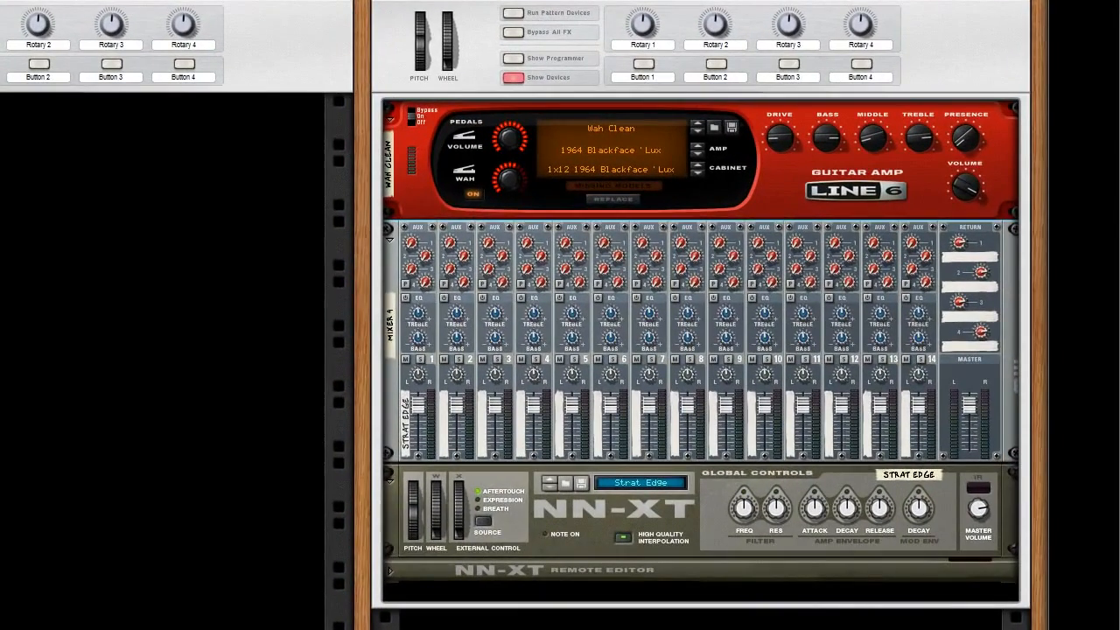
drag(864, 250, 681, 207)
drag(547, 223, 547, 224)
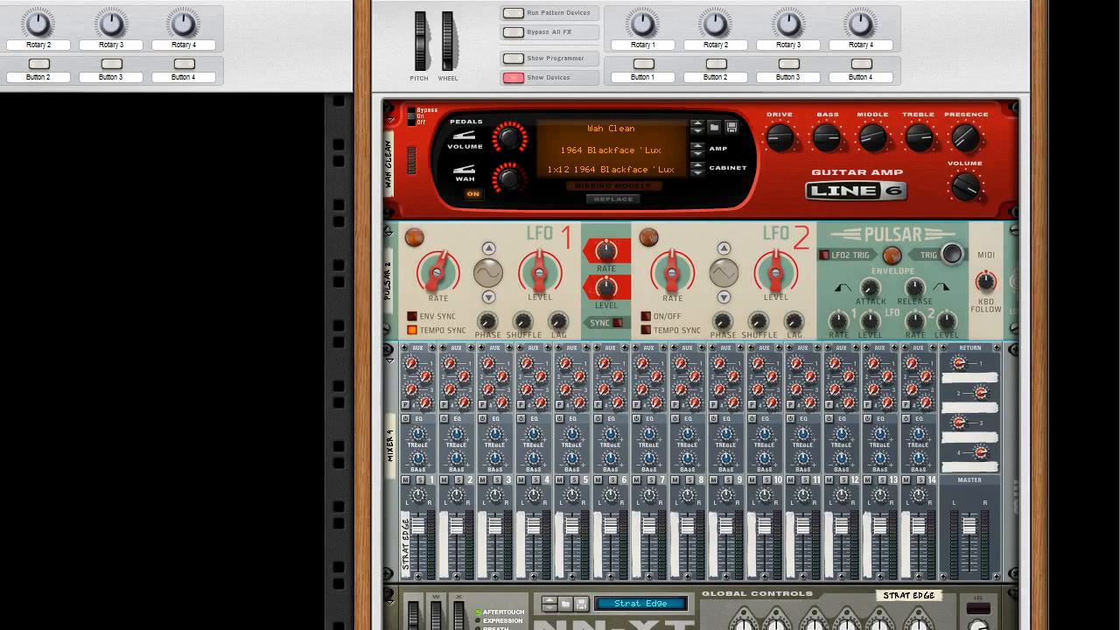
On the back of the rack, connect the Pulsar's LFO 1 CV output to the guitar amp's Wah CV input.
key(Tab)
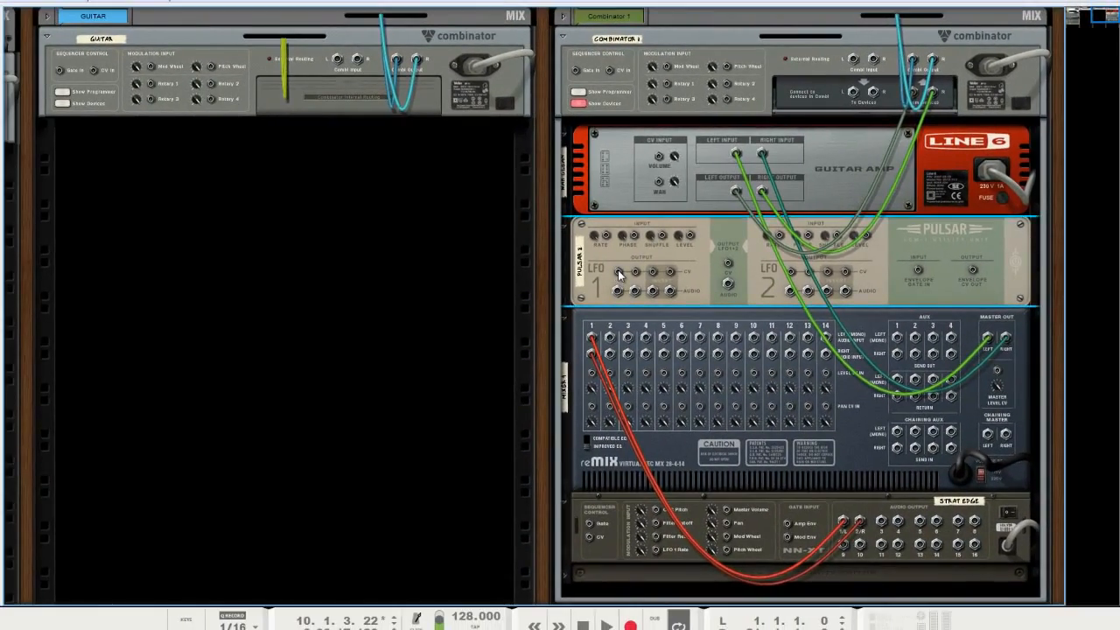
drag(592, 277, 636, 184)
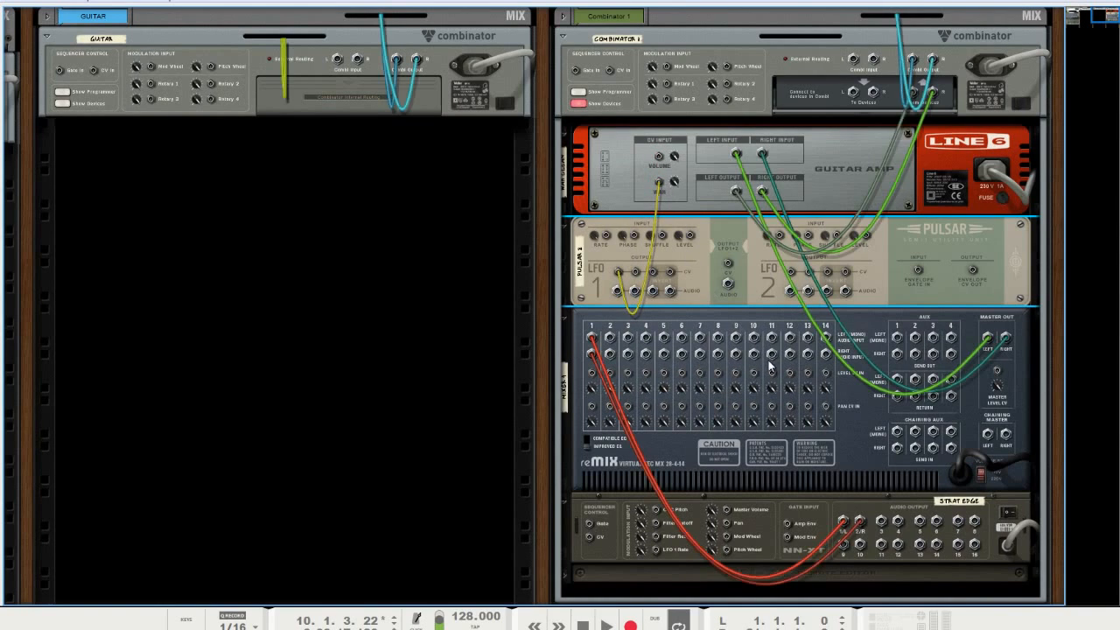
key(Tab)
Configure the Pulsar's LFO 1 with a raised level, Env Sync enabled and an adjusted rate.
drag(681, 270, 684, 224)
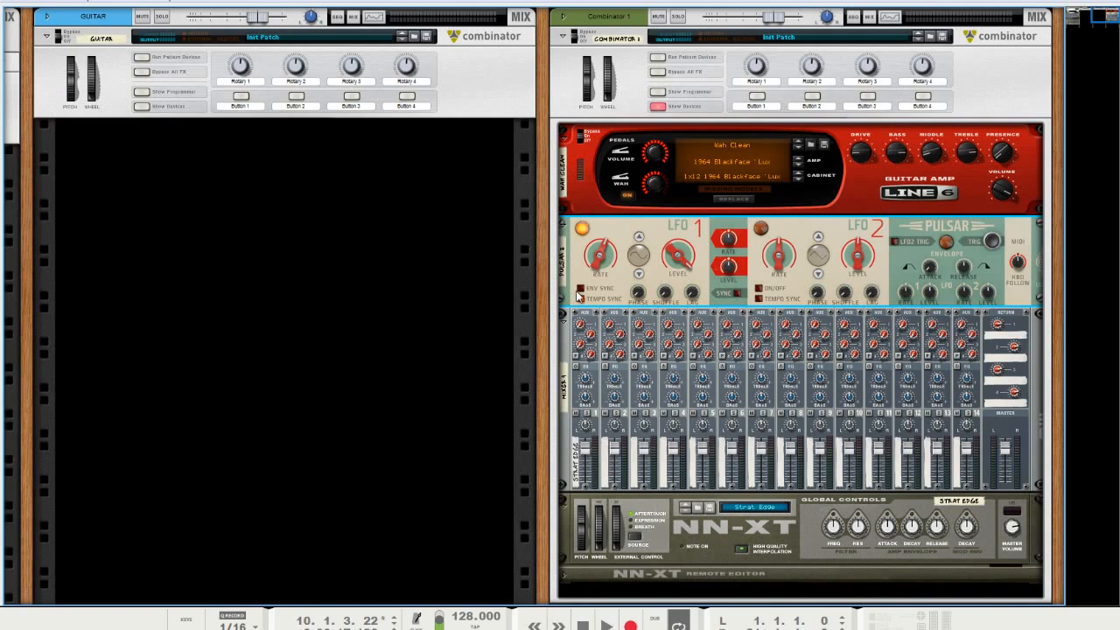
click(580, 289)
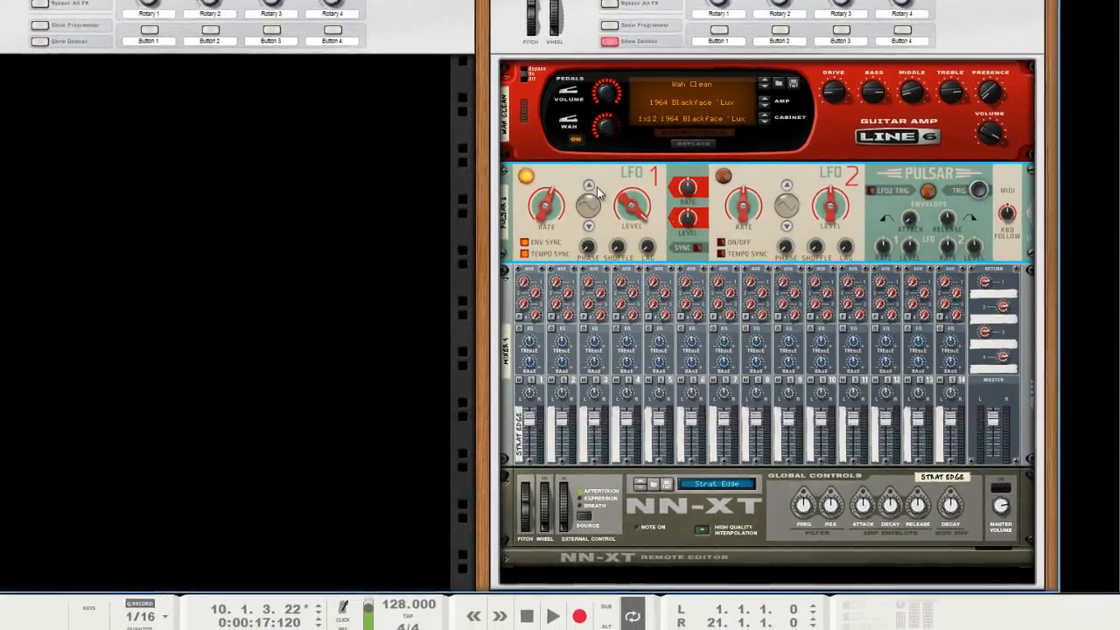
drag(538, 212, 537, 191)
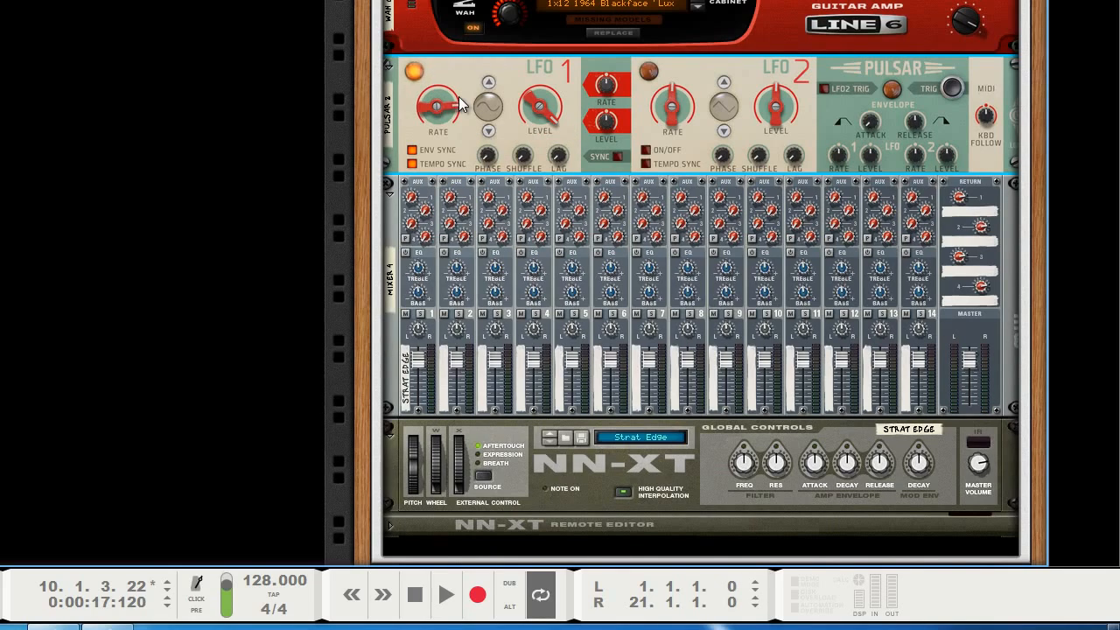
drag(429, 113, 442, 220)
Add a Thor Polysonic Synthesizer below the Pulsar and show its programmer.
right_click(448, 153)
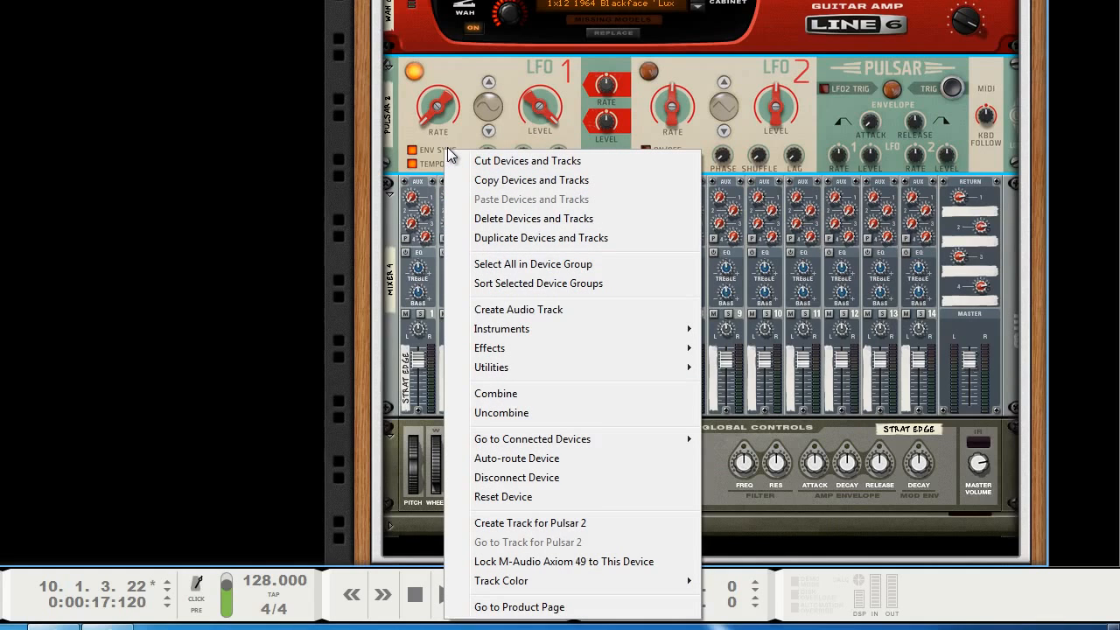
mouse_move(482, 333)
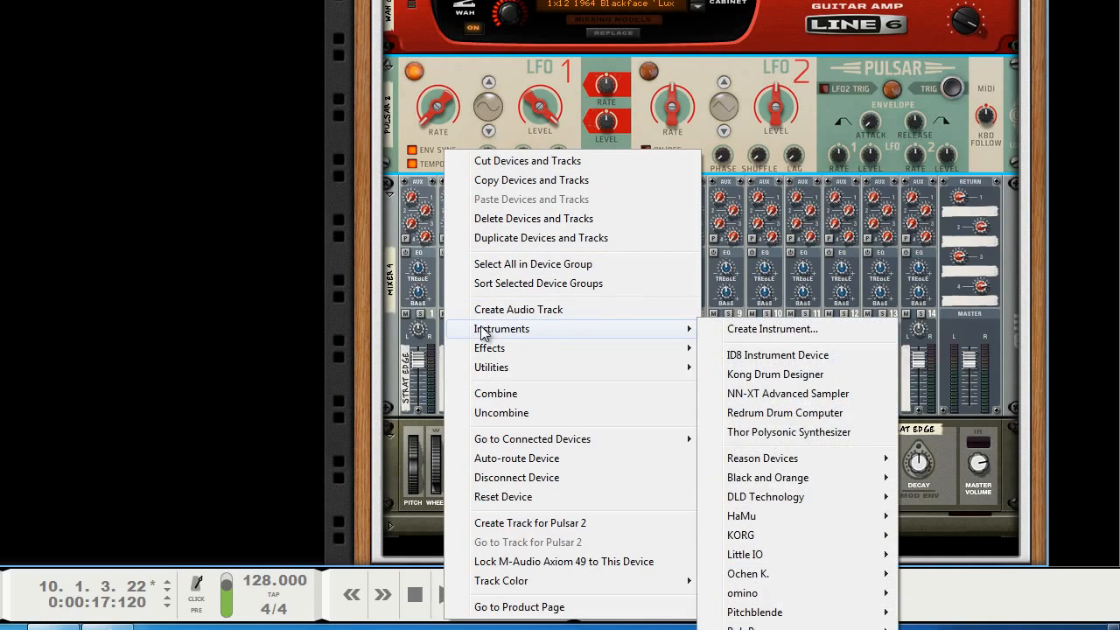
click(790, 432)
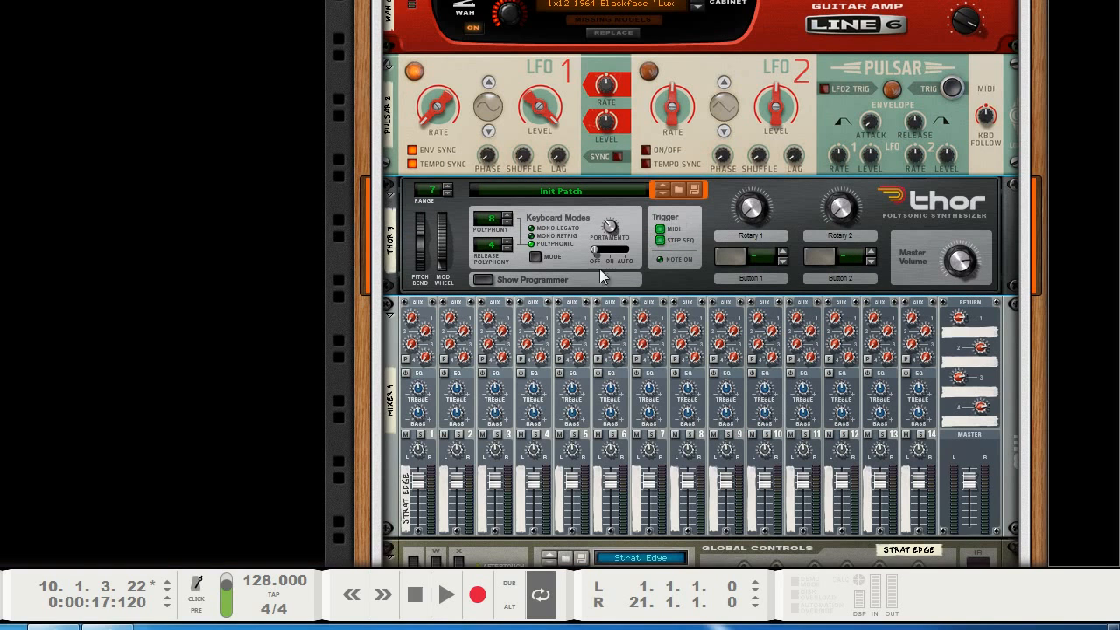
click(482, 280)
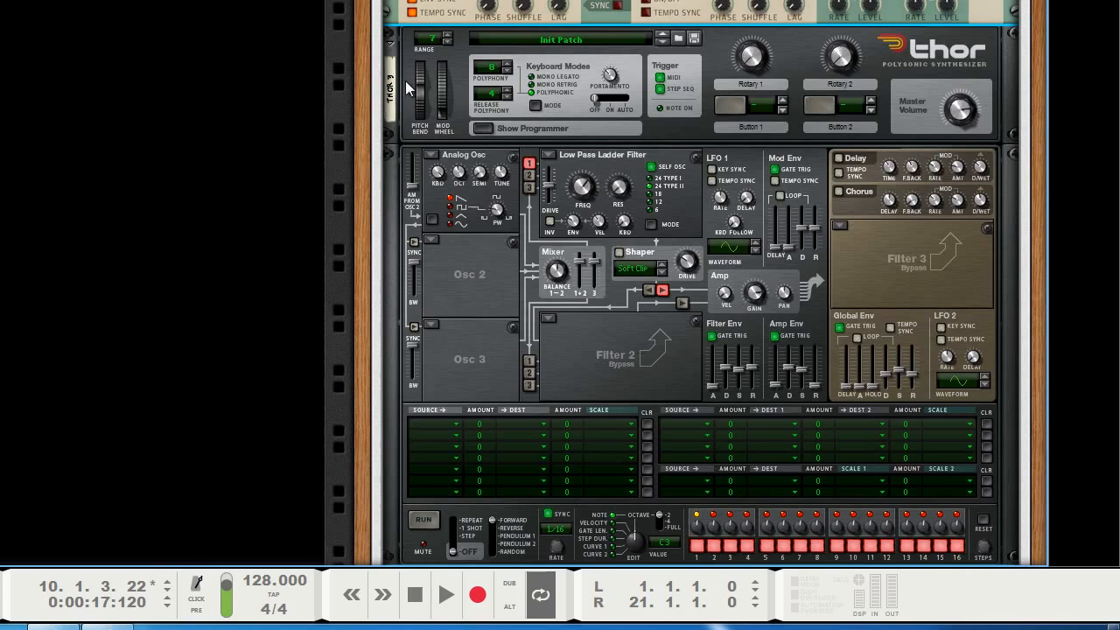
Turn off Thor's Osc 1 and set Filter 1 to bypass.
click(430, 154)
click(469, 293)
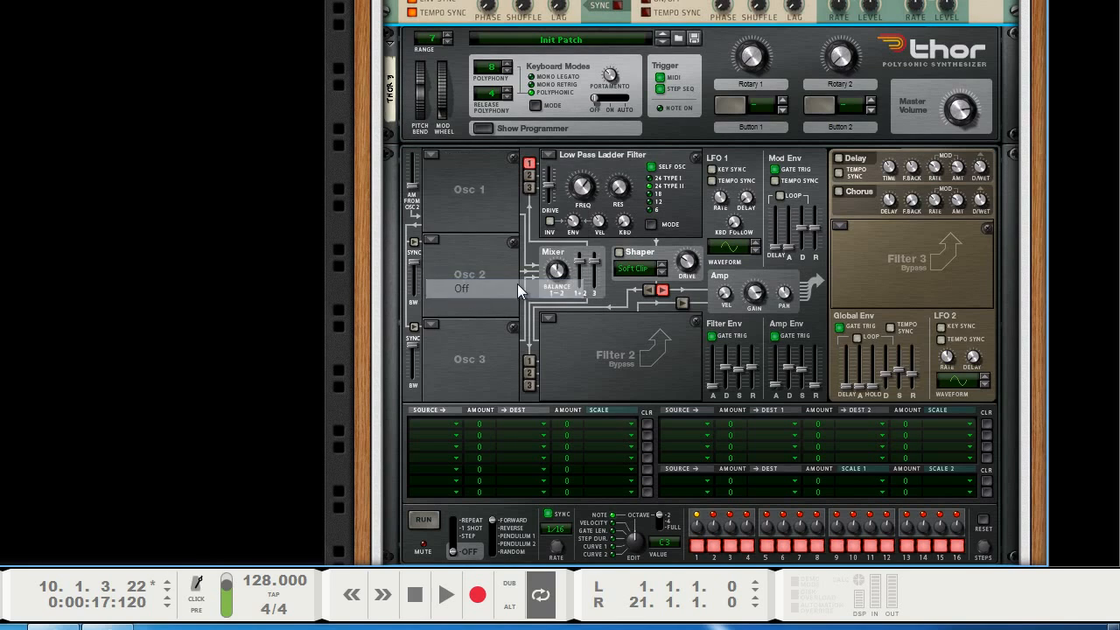
click(550, 156)
click(585, 250)
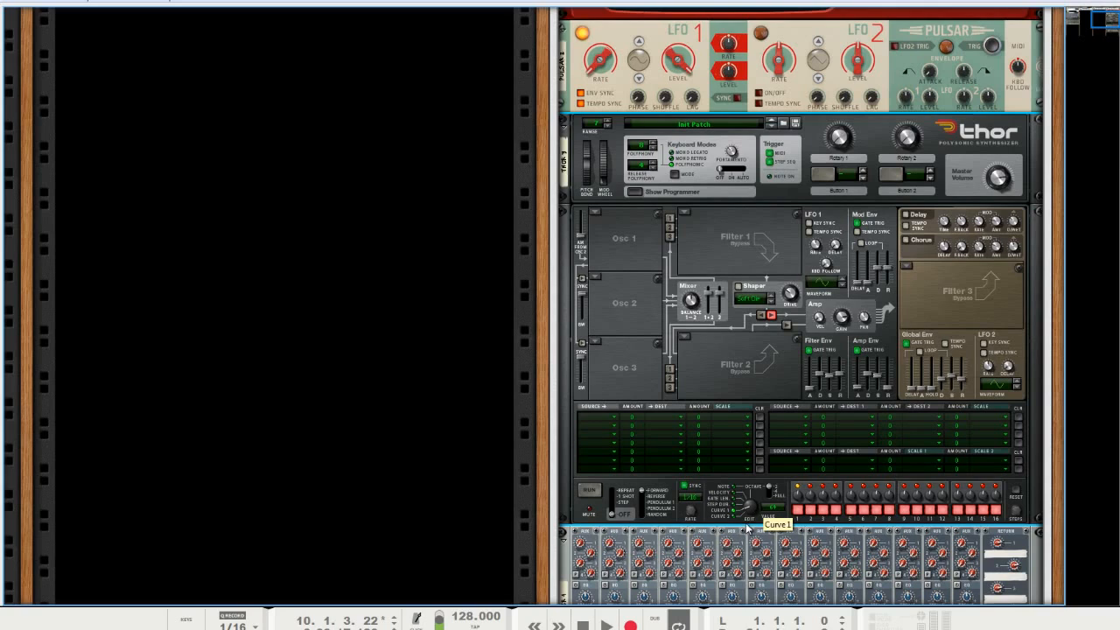
Route Step Sequencer Curve 1 to CV Output 1 with an amount of 100 in Thor's first modulation row.
click(605, 416)
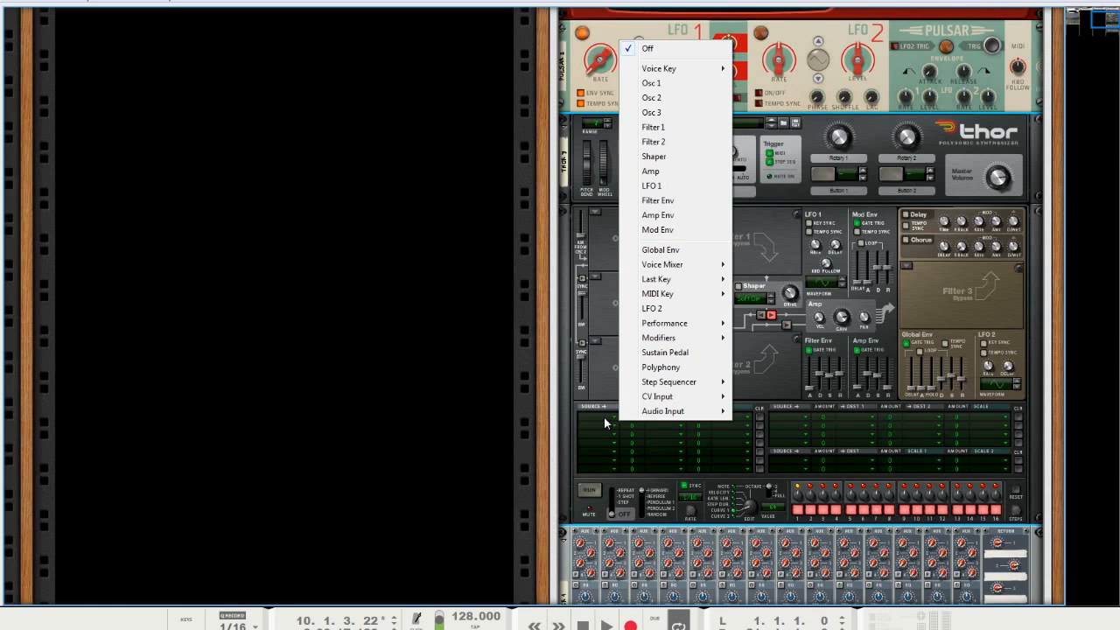
mouse_move(673, 385)
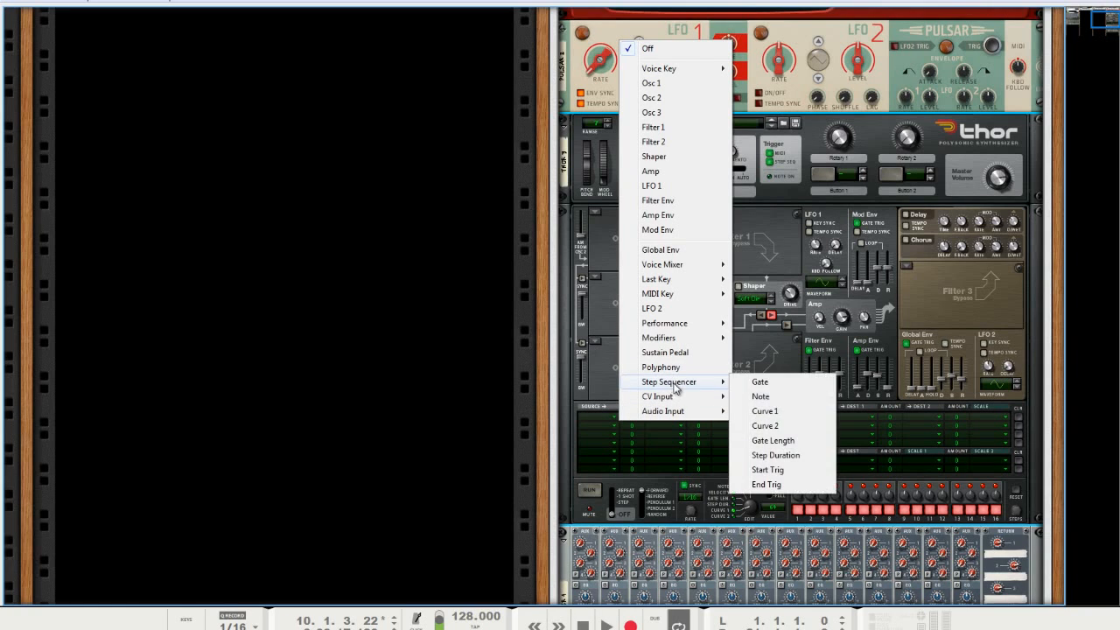
click(780, 415)
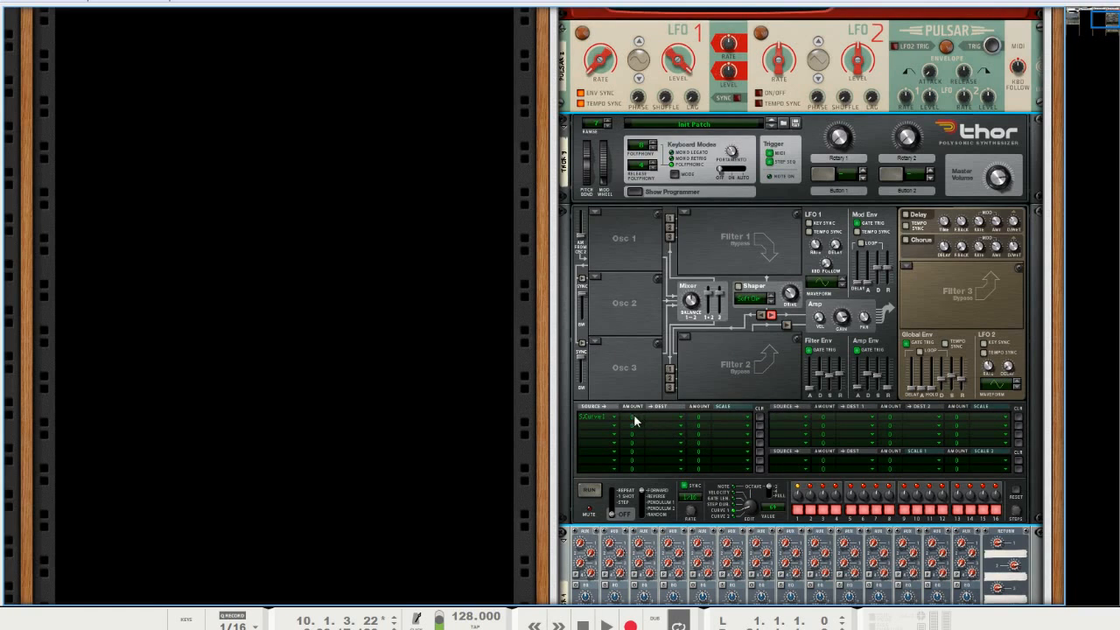
drag(635, 421, 635, 352)
click(670, 417)
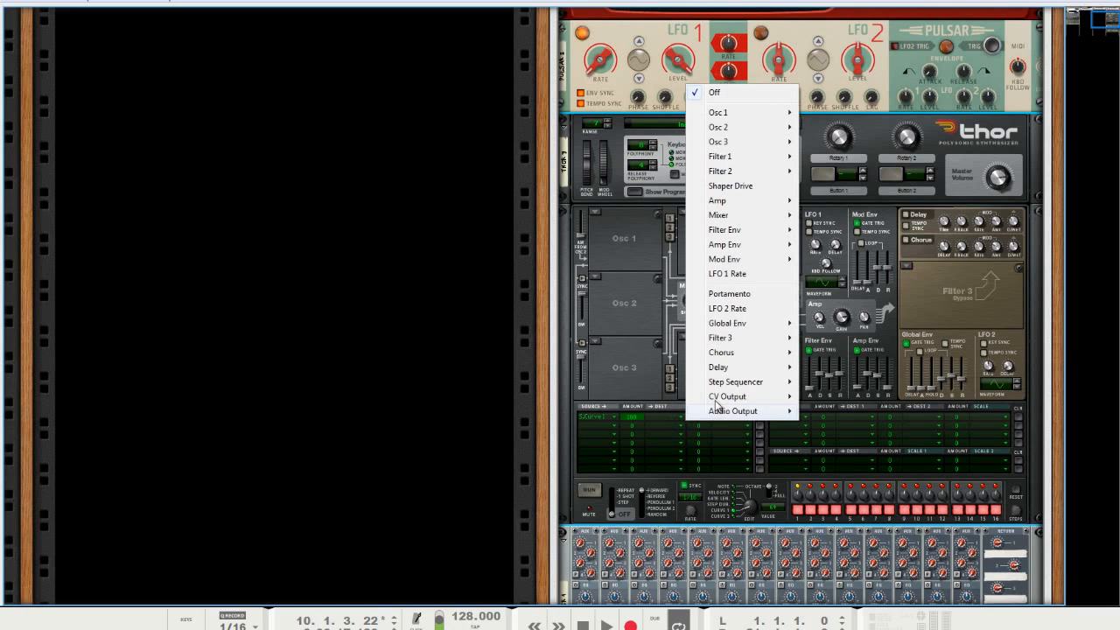
mouse_move(721, 397)
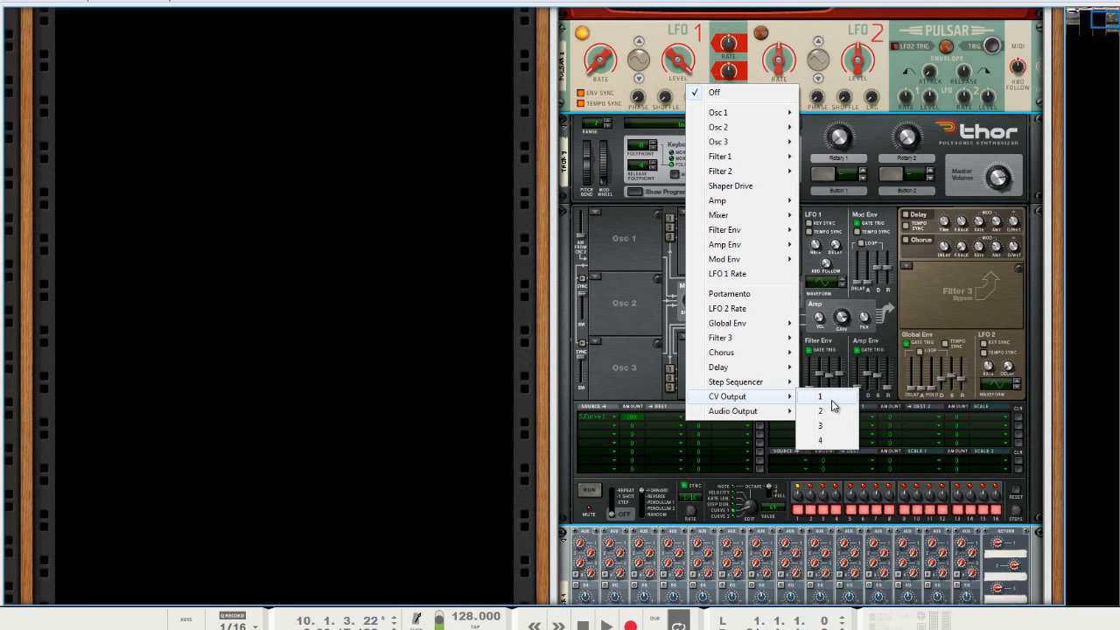
click(831, 399)
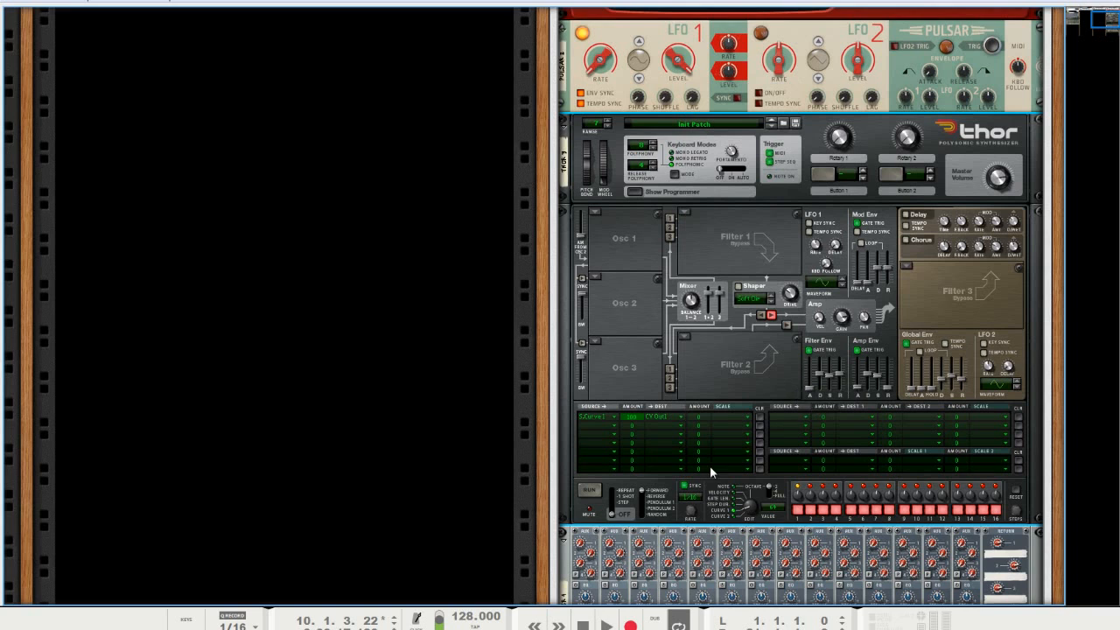
Show the new Combinator's programmer and connect its CV 1 input to Thor's CV 1 modulation output on the rack's back.
scroll(710, 466, up, 5)
key(Tab)
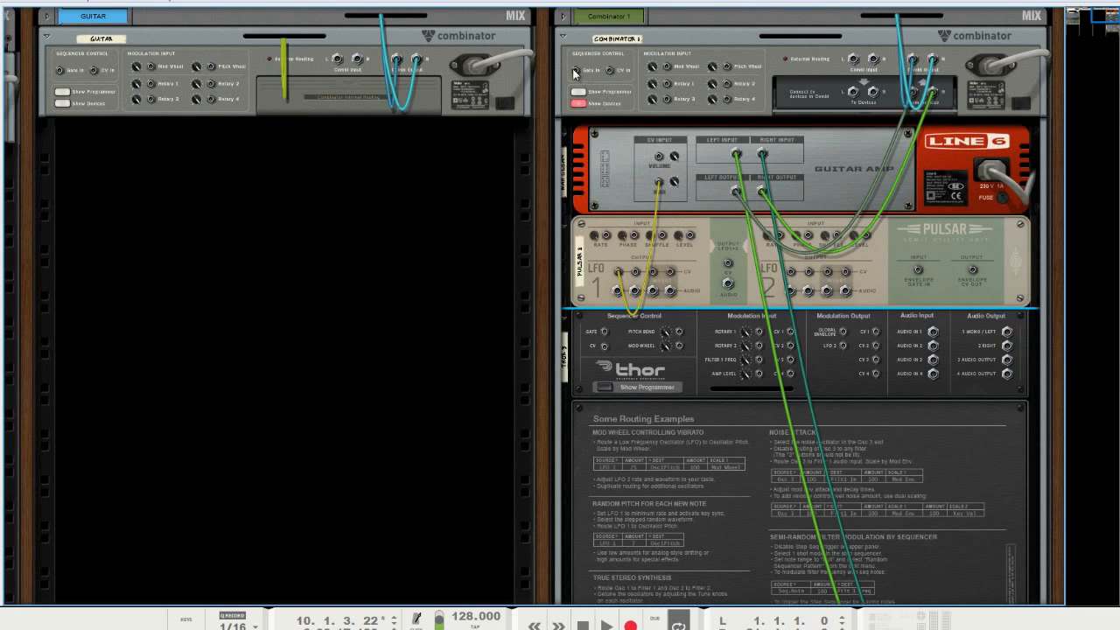
click(581, 93)
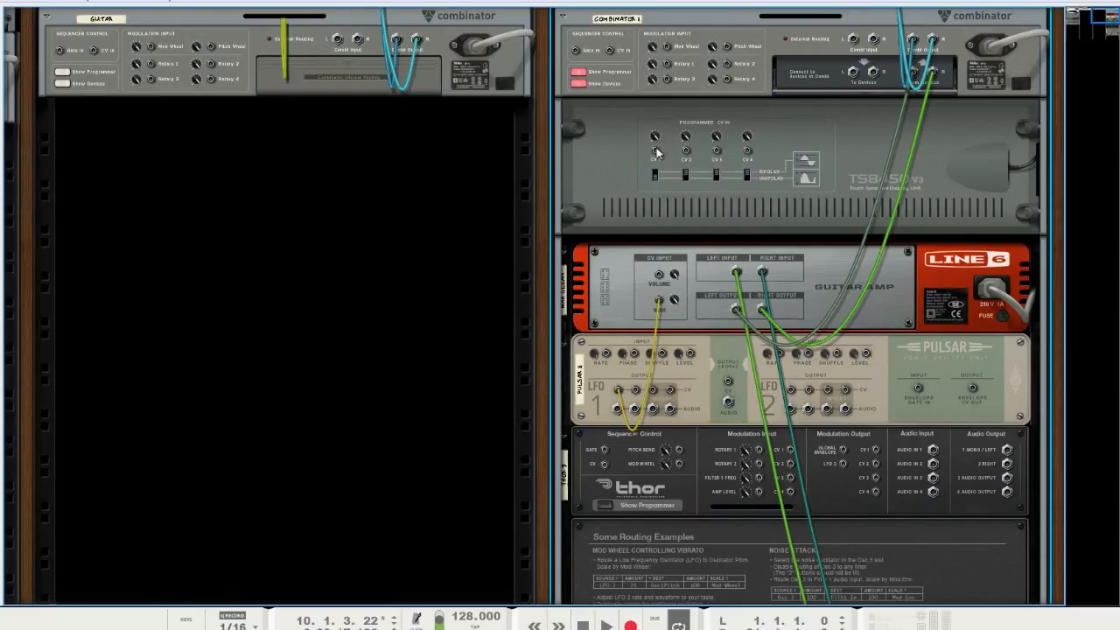
drag(654, 150, 878, 454)
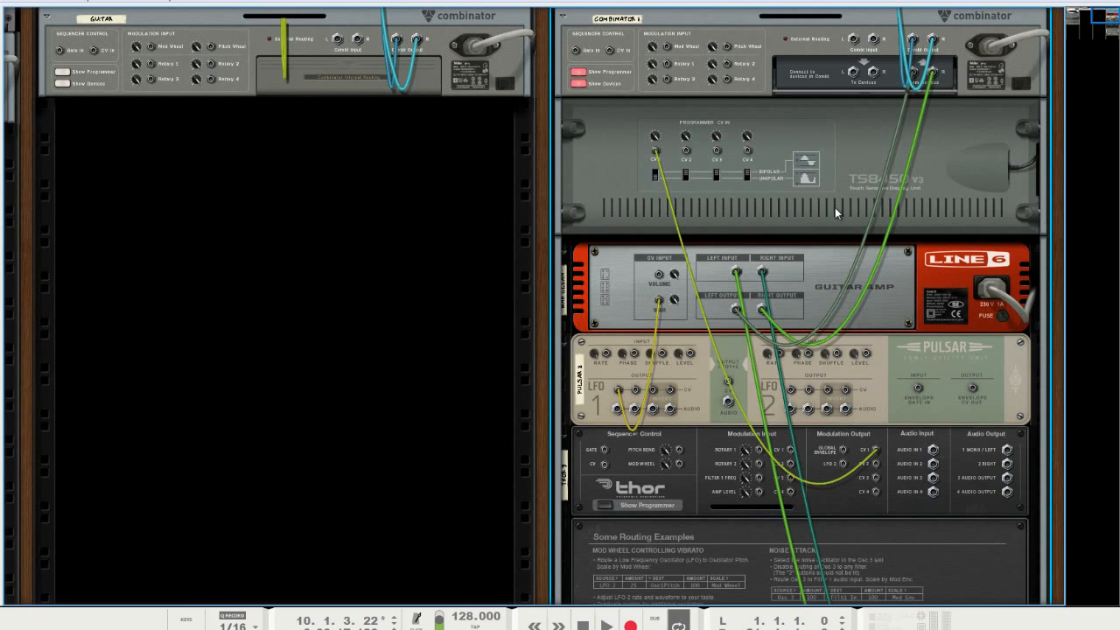
key(Tab)
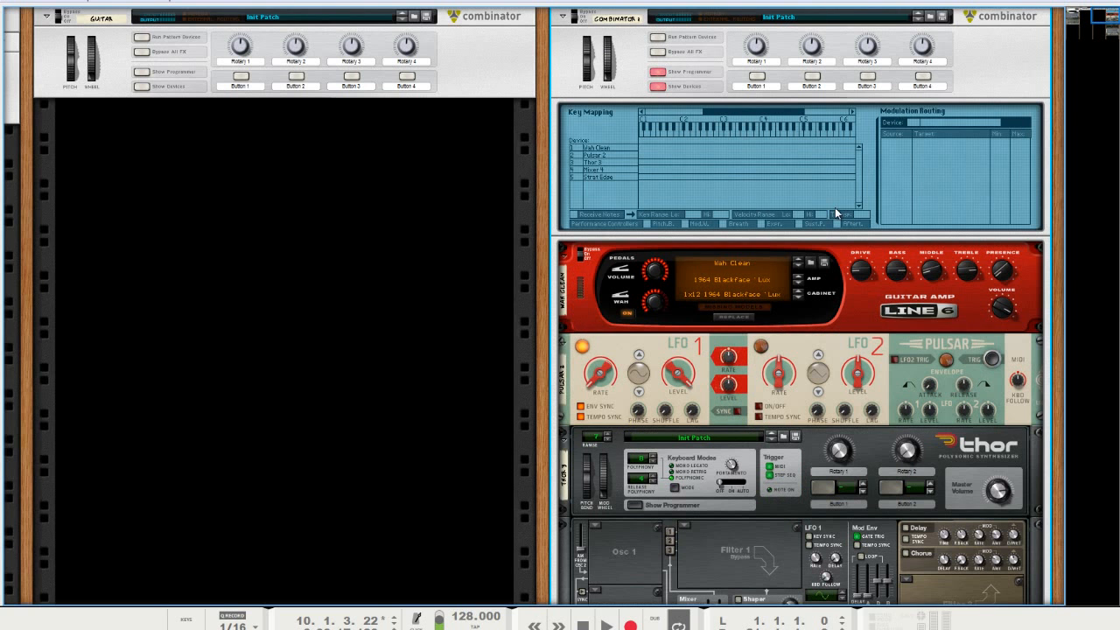
Assign CV Input 1 to LFO1 Rate Synced in the Combinator's modulation routing for the Pulsar.
click(601, 155)
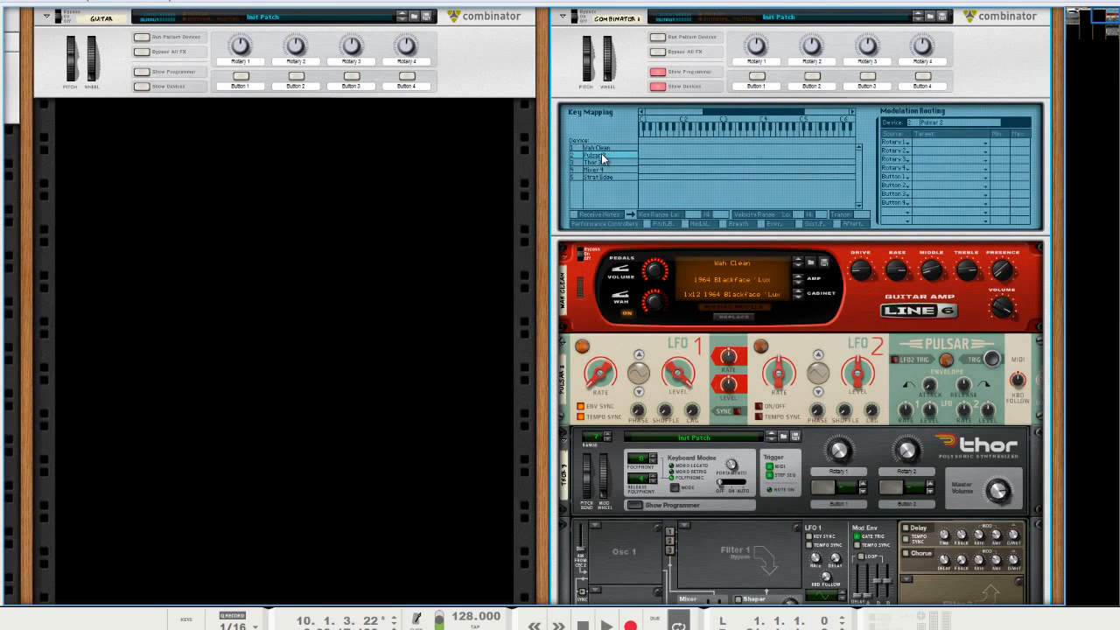
click(901, 142)
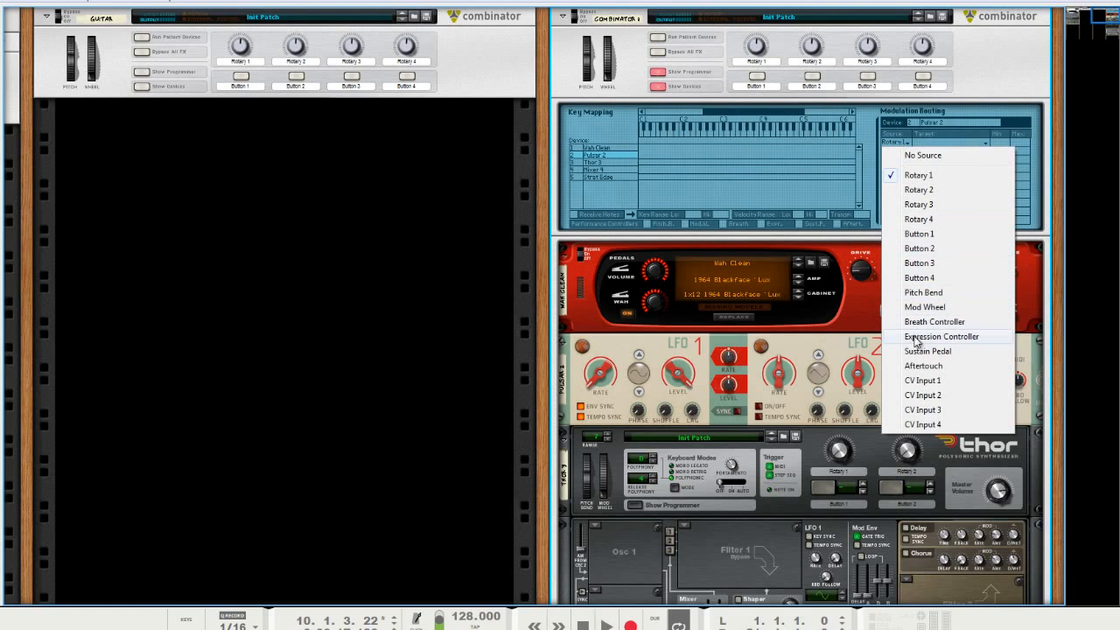
click(922, 381)
click(972, 143)
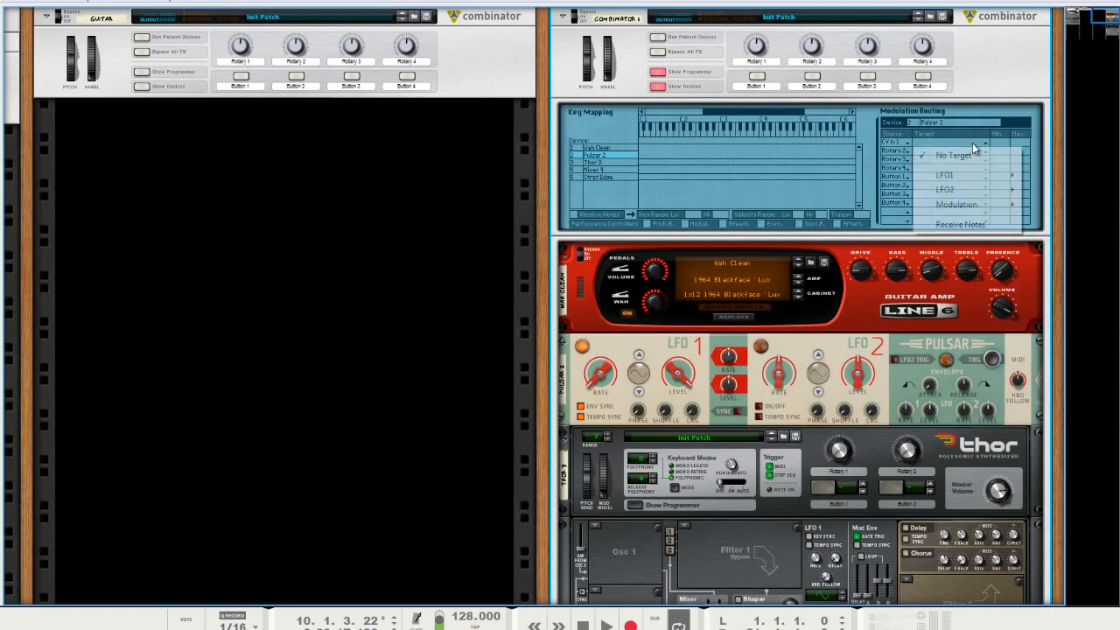
mouse_move(978, 180)
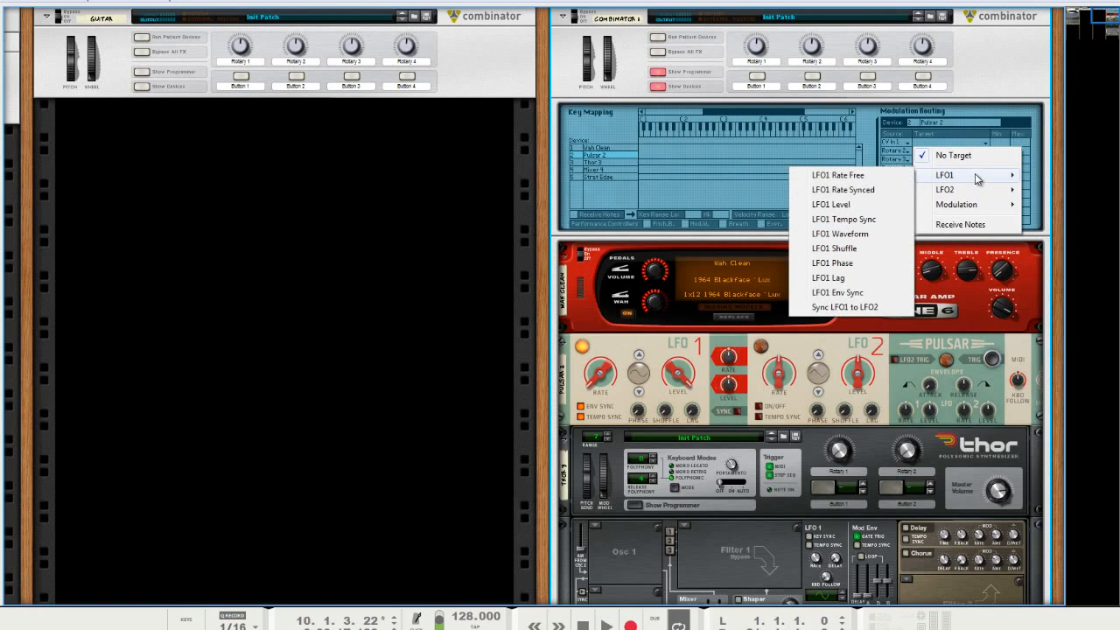
click(856, 196)
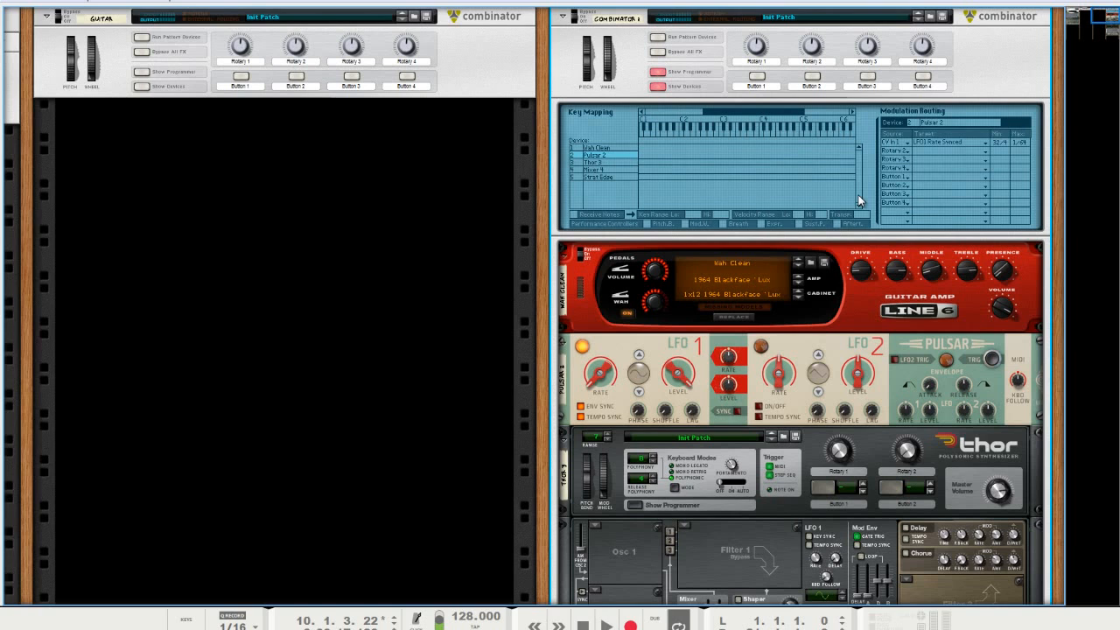
Set Thor's step sequencer run mode to Repeat.
scroll(858, 200, down, 6)
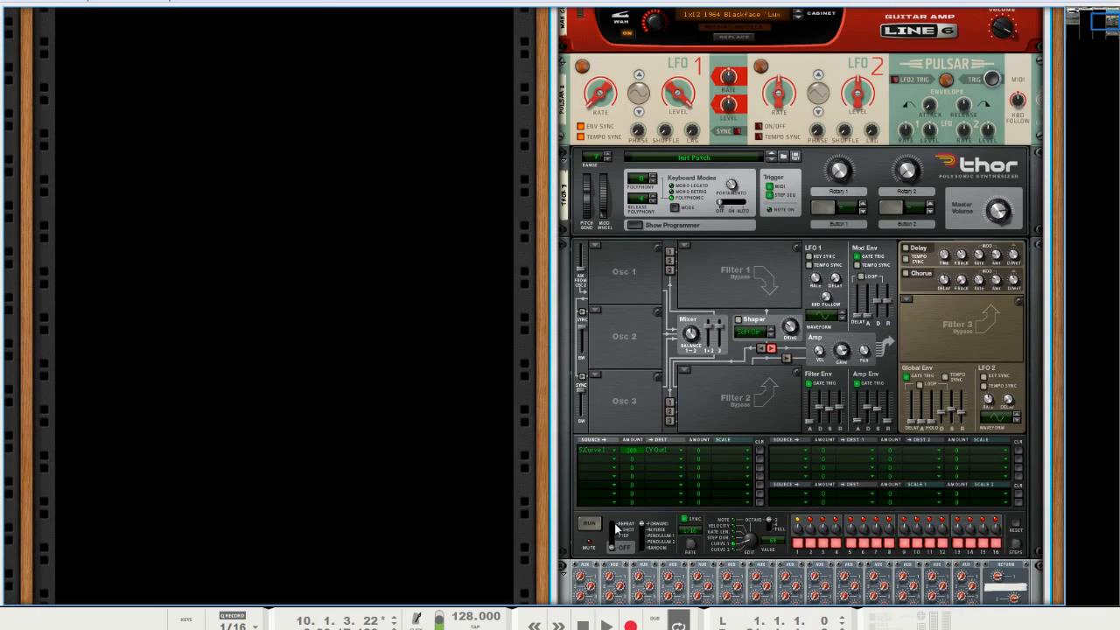
scroll(758, 390, up, 3)
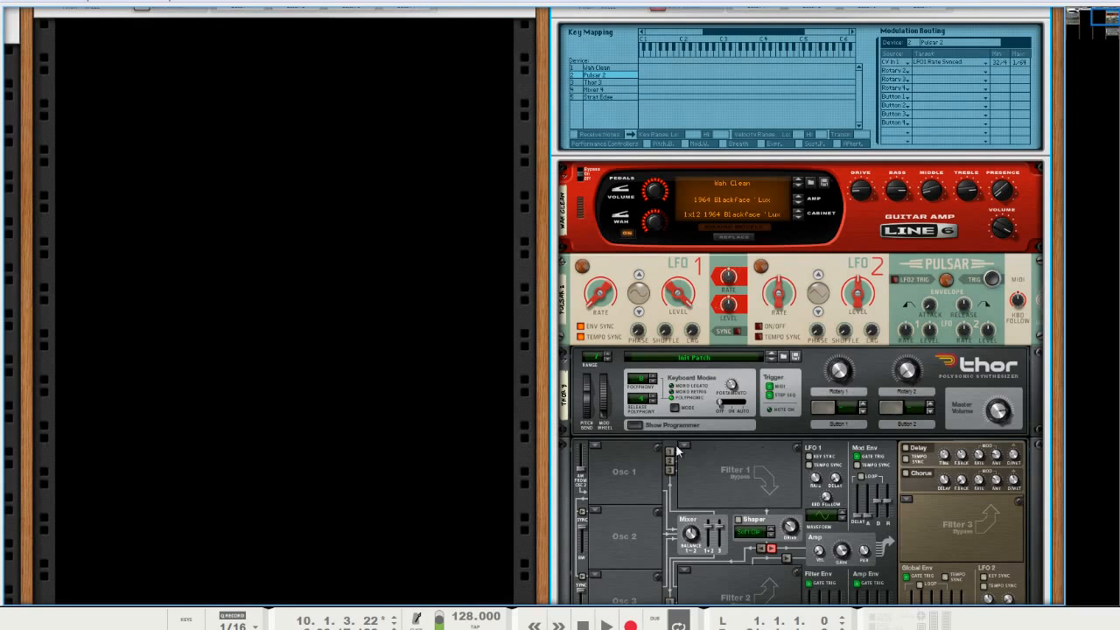
scroll(806, 464, down, 5)
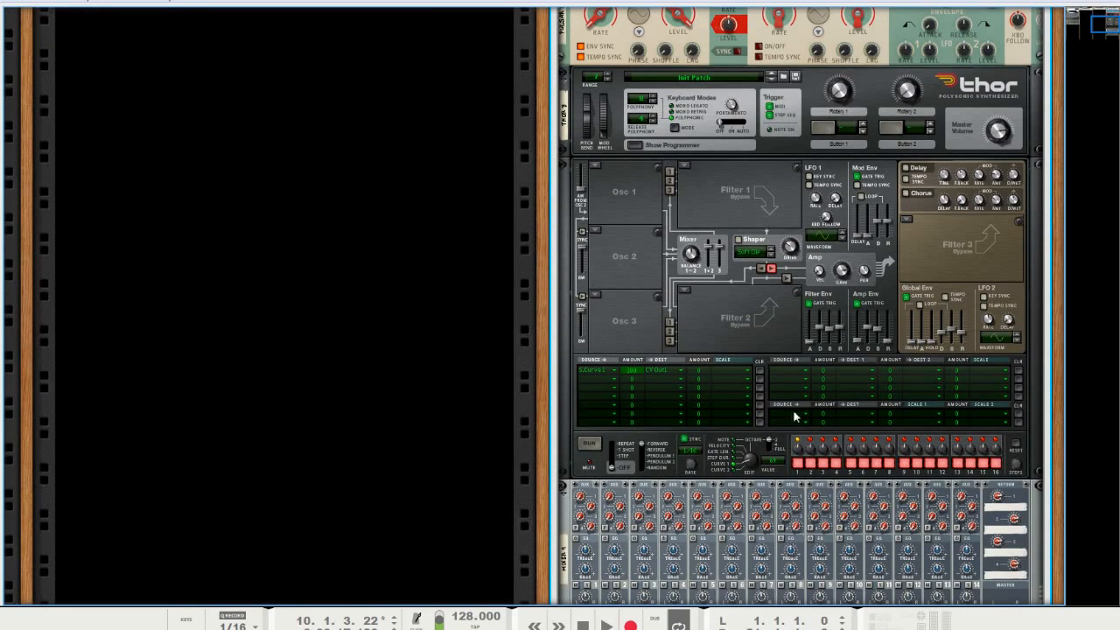
scroll(796, 417, up, 4)
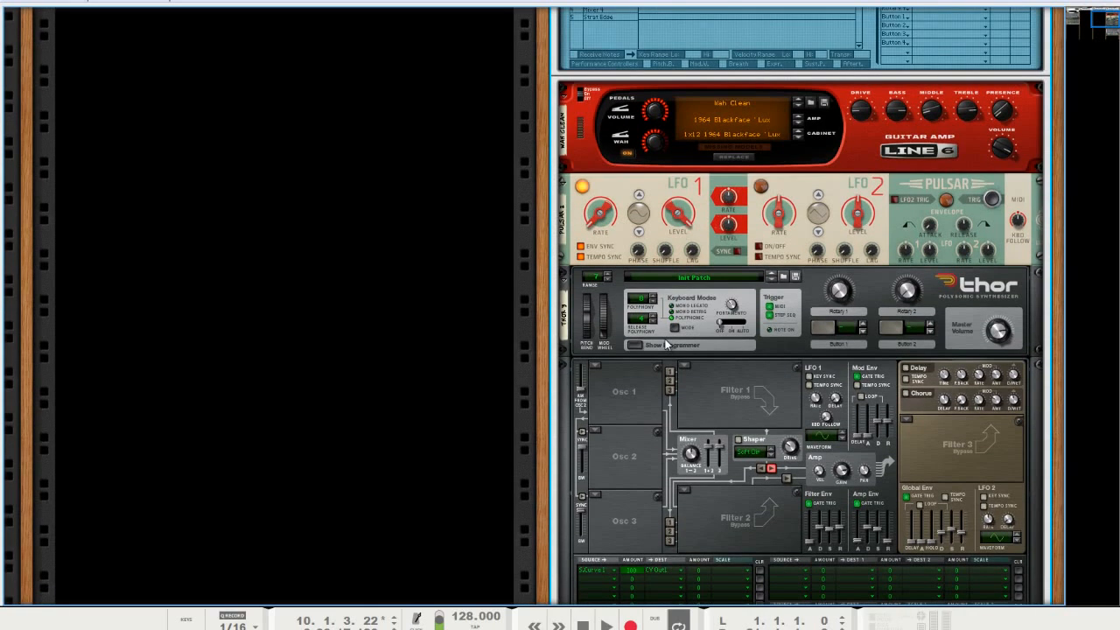
scroll(665, 344, down, 5)
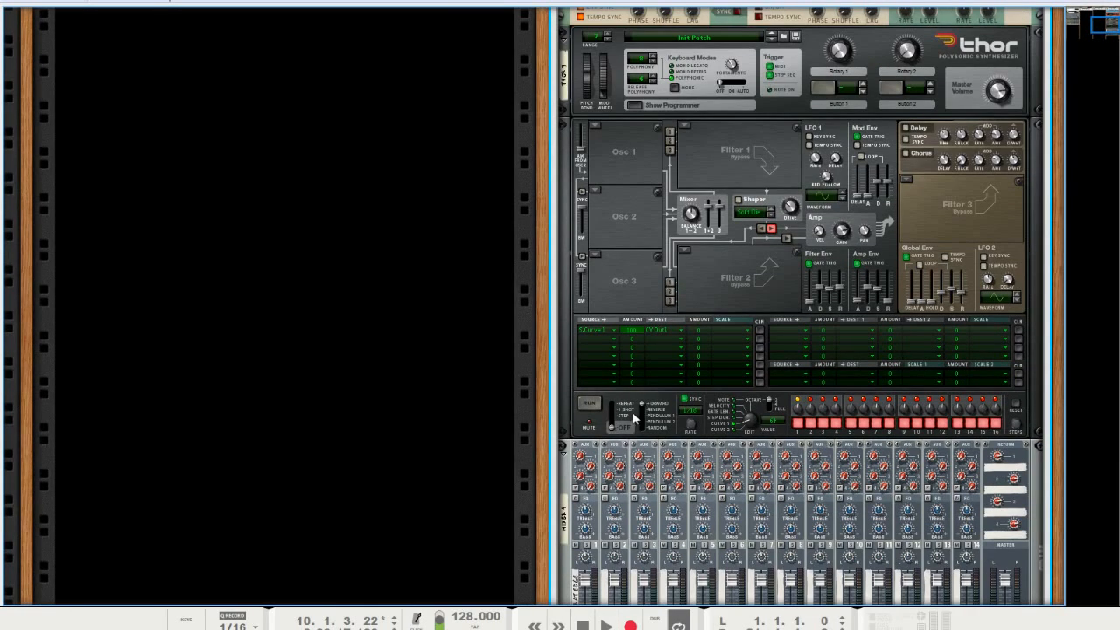
drag(611, 426, 612, 395)
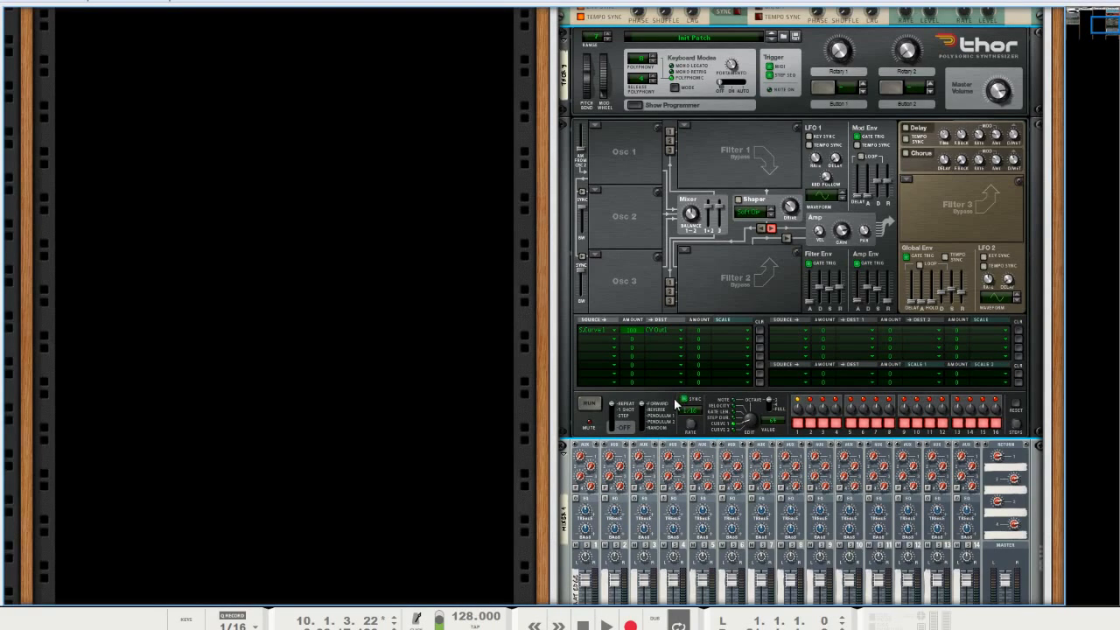
Try different Curve 1 values on sequencer step 1 against the Pulsar's LFO 1 rate, and return step 1 to 0.
scroll(668, 401, up, 4)
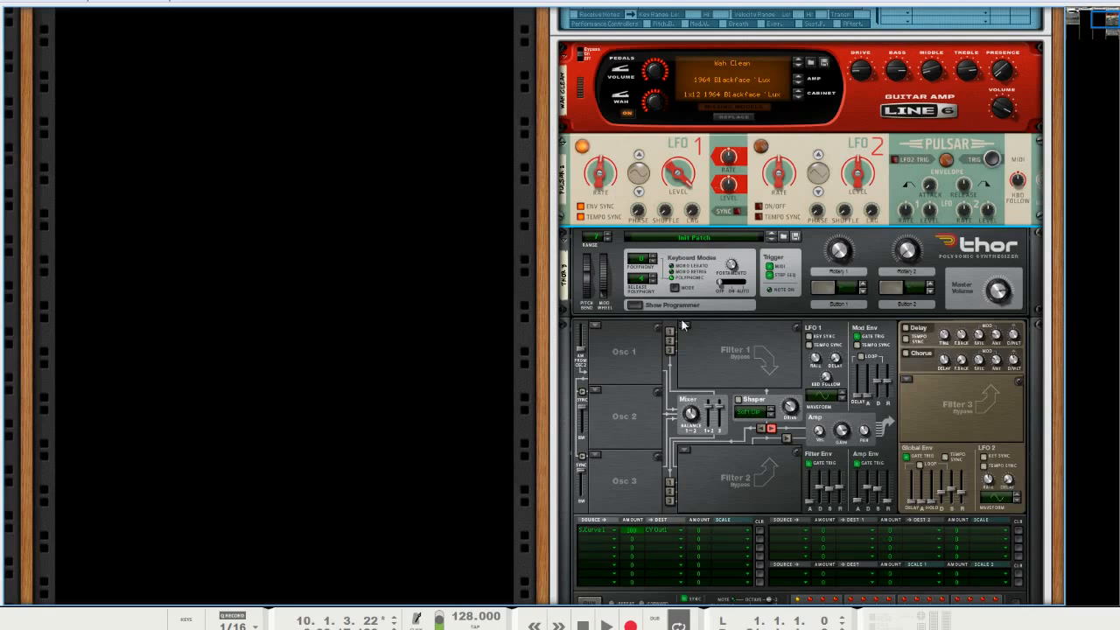
scroll(682, 320, down, 3)
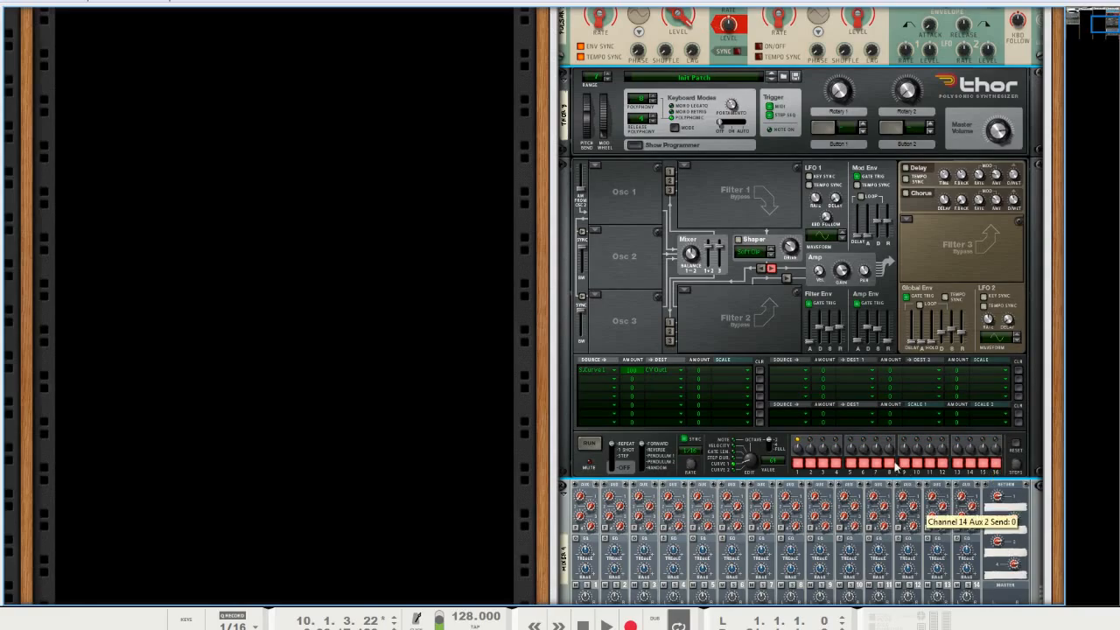
scroll(1014, 557, up, 2)
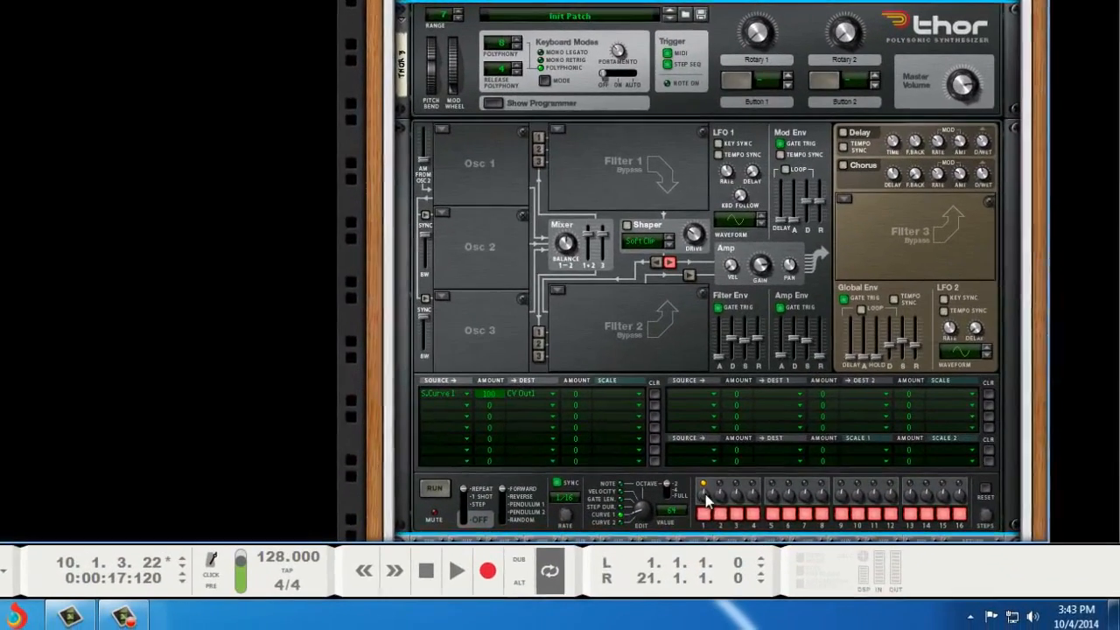
drag(703, 495, 689, 518)
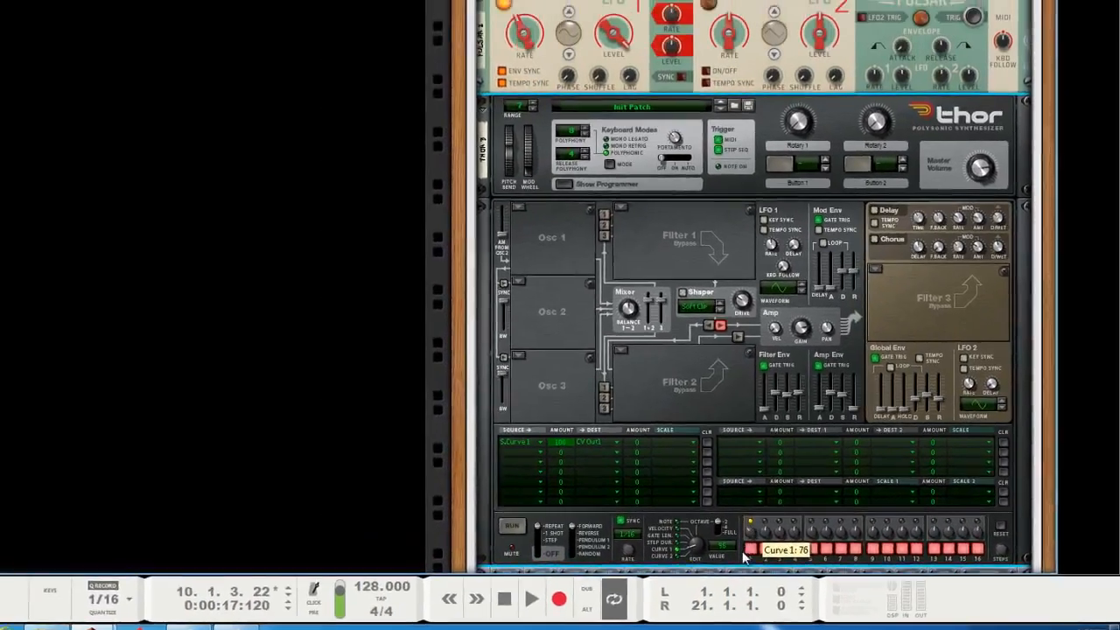
drag(744, 557, 752, 548)
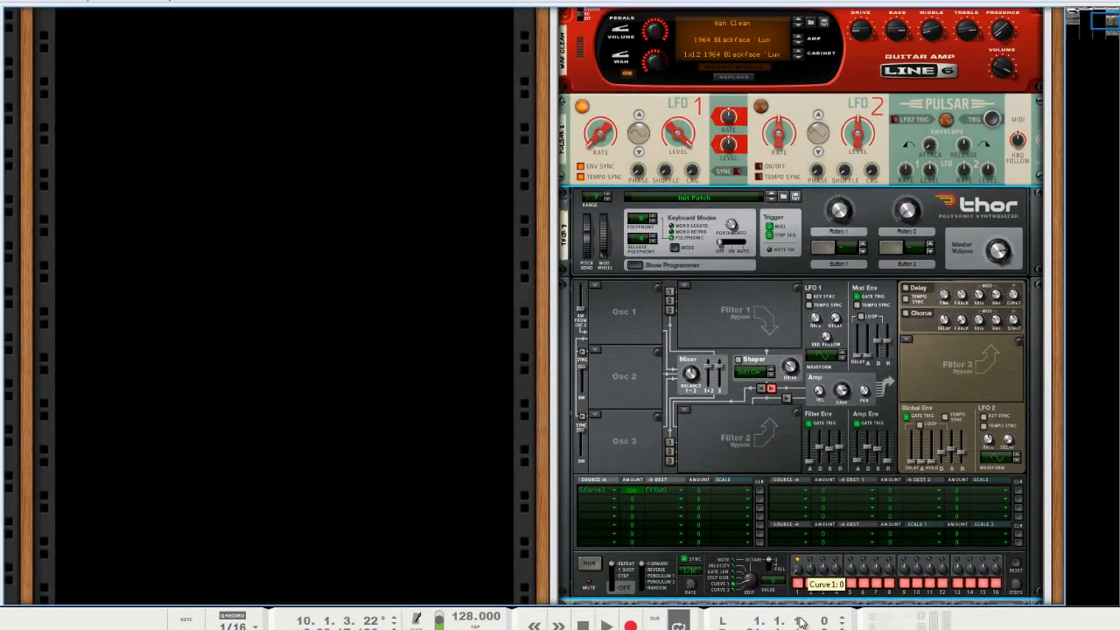
click(596, 142)
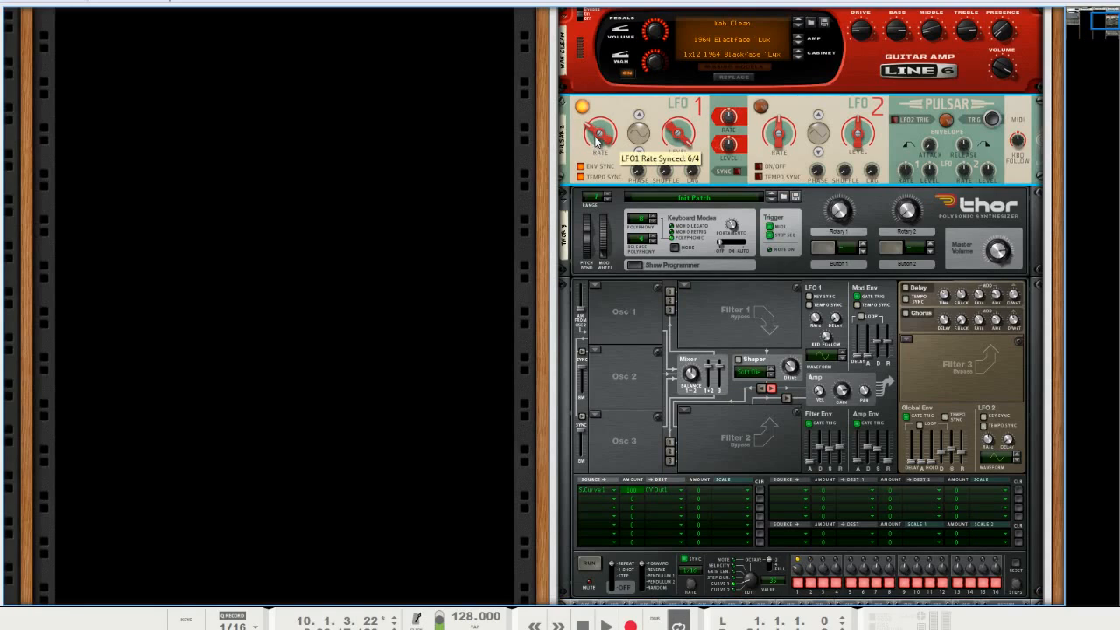
click(799, 594)
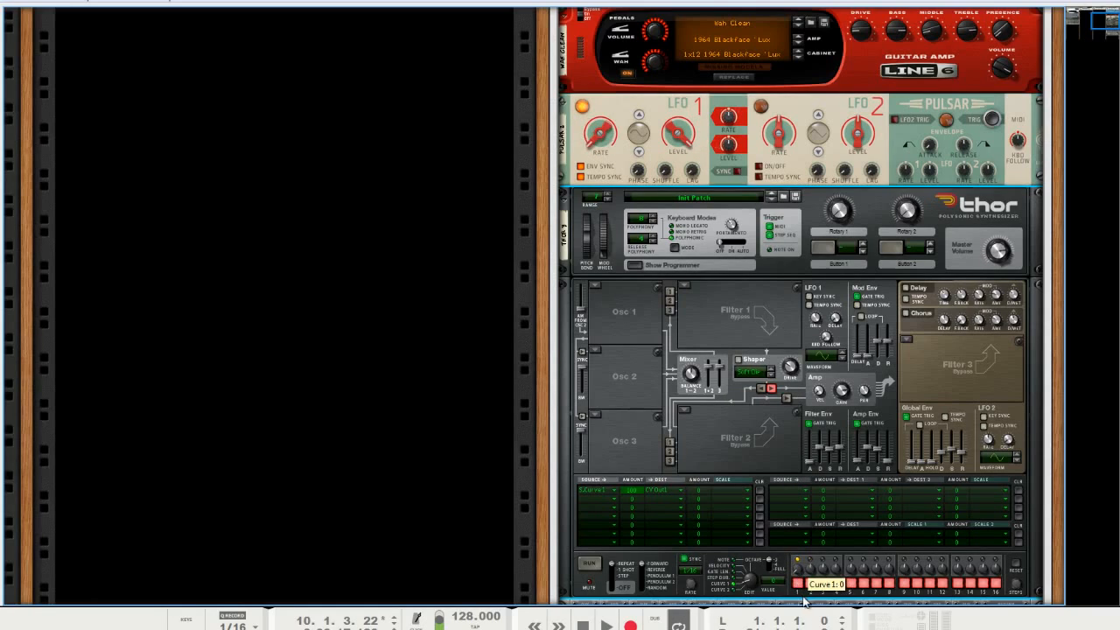
Raise step 1's Curve 1 value to find successive LFO 1 rates and match them on steps 2 and 3, with step 3 about 12.
scroll(826, 469, down, 3)
scroll(826, 444, up, 2)
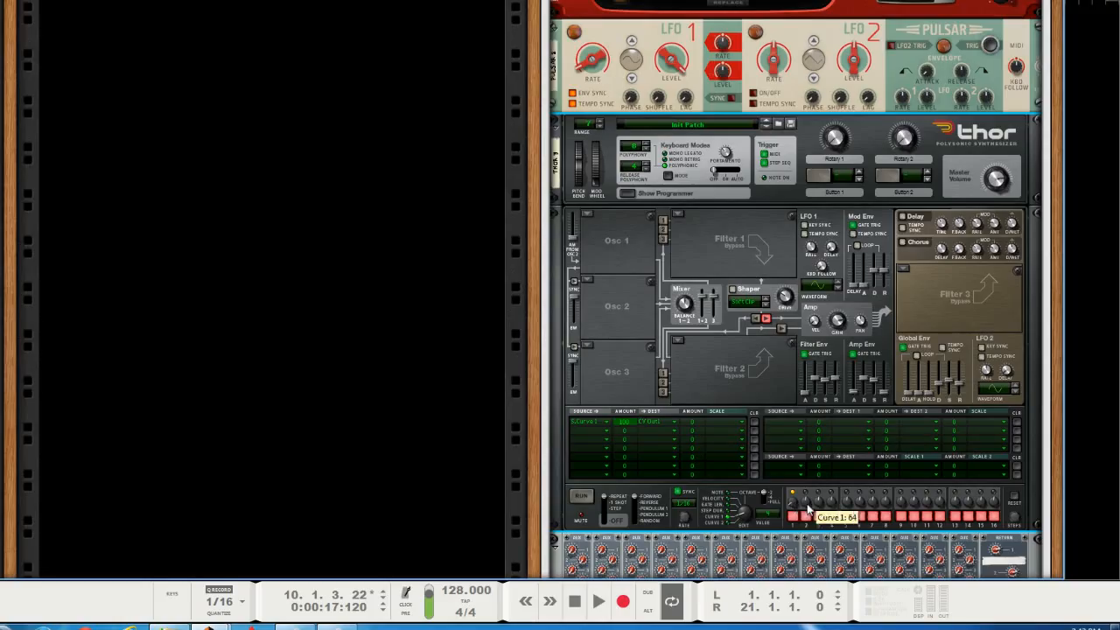
mouse_move(805, 505)
mouse_down()
mouse_move(809, 541)
mouse_move(809, 527)
mouse_up()
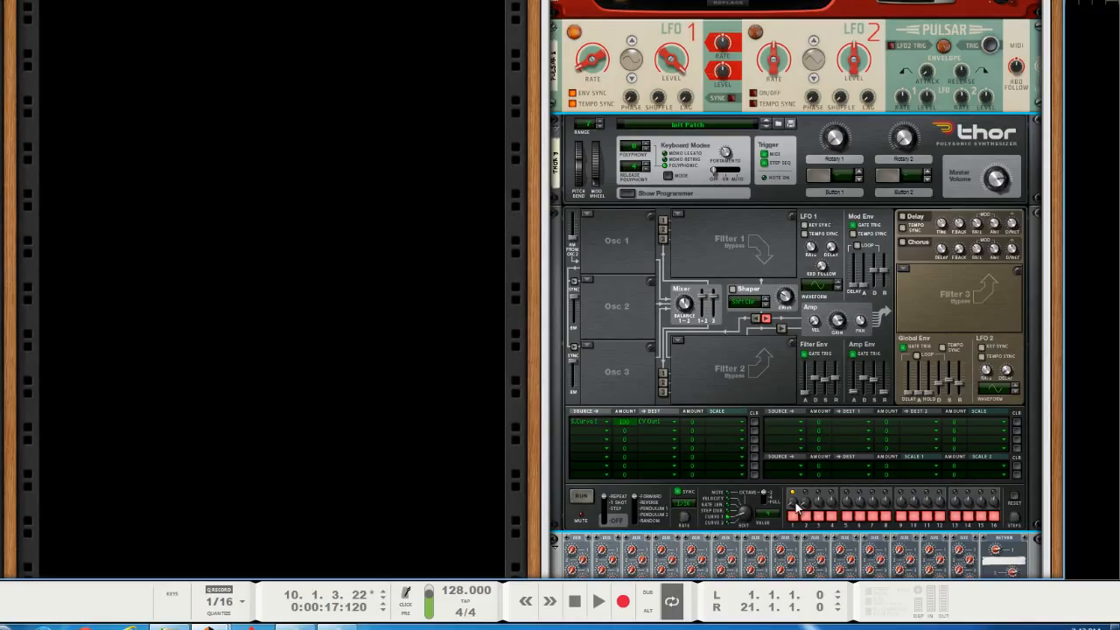
mouse_move(796, 505)
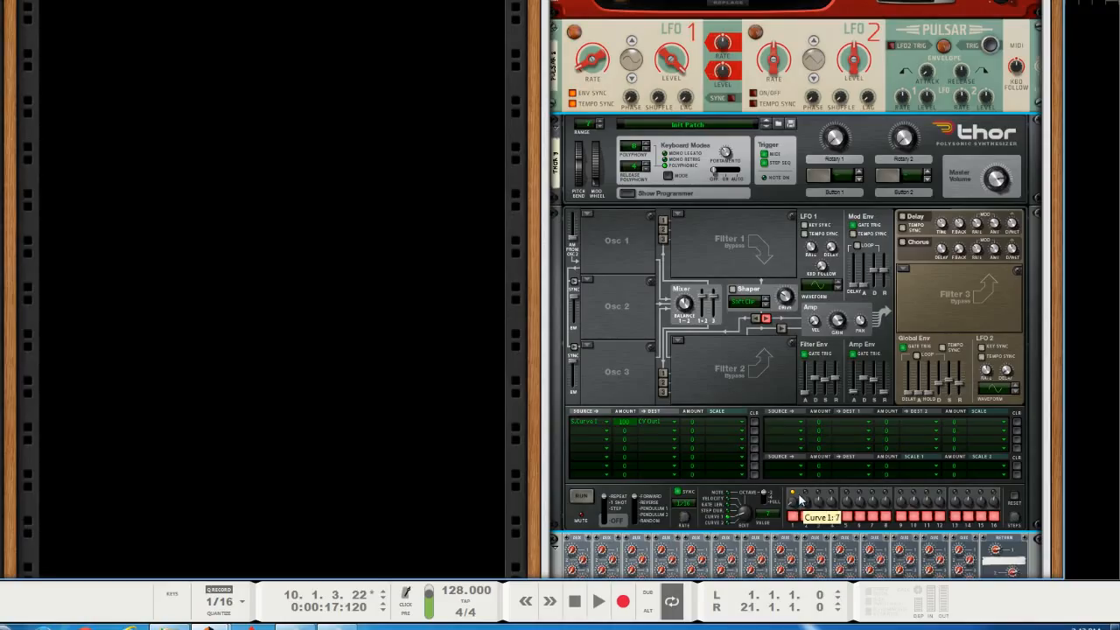
drag(798, 487, 817, 583)
drag(822, 500, 823, 468)
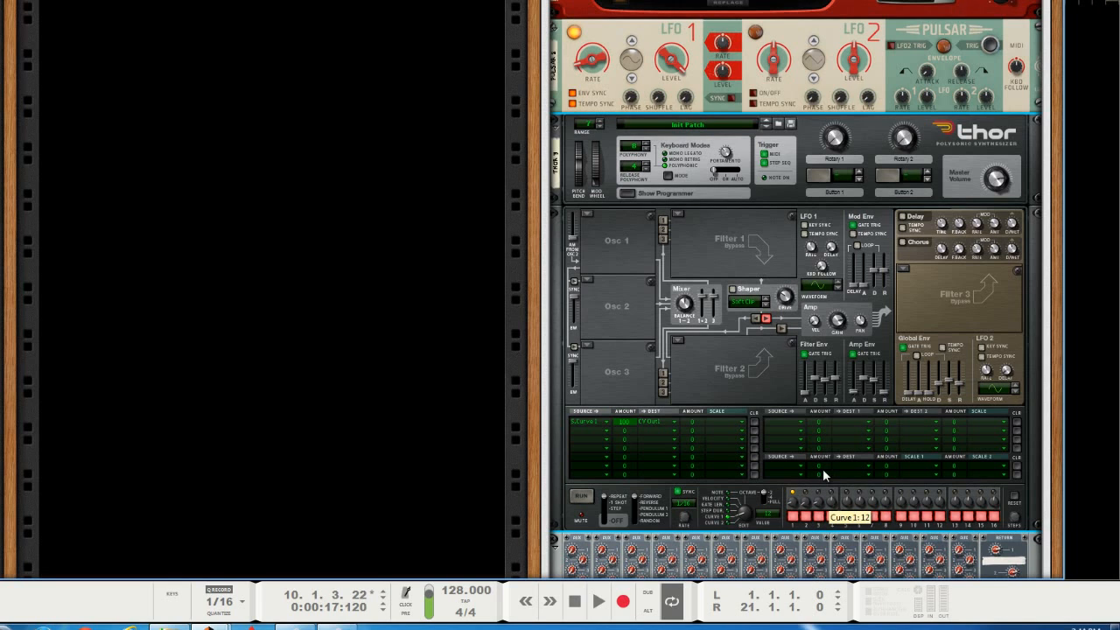
Set rising Curve 1 values on steps 4 to 6 using step 1 as reference, with step 5 about 27 and step 6 about 35.
drag(800, 504, 830, 539)
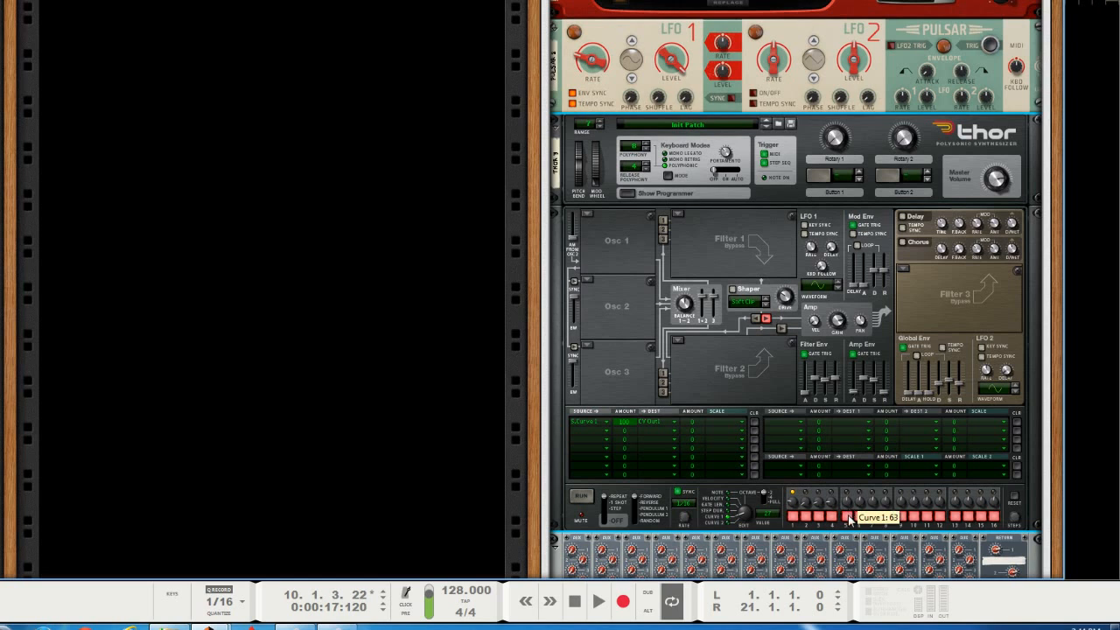
mouse_move(849, 505)
drag(847, 507, 846, 518)
mouse_move(794, 509)
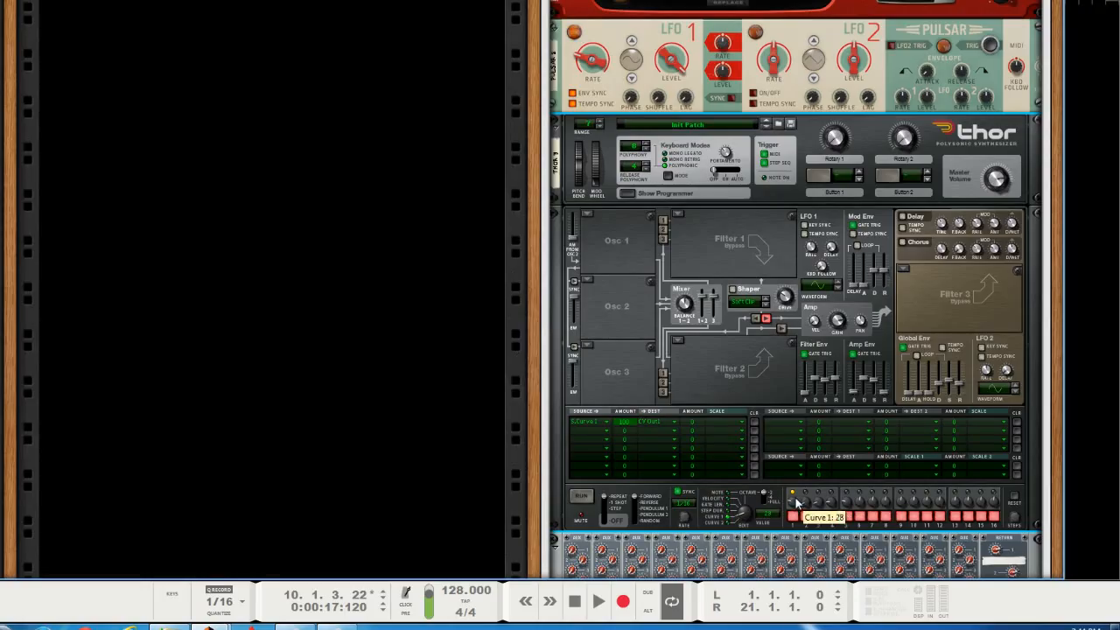
drag(798, 495, 798, 488)
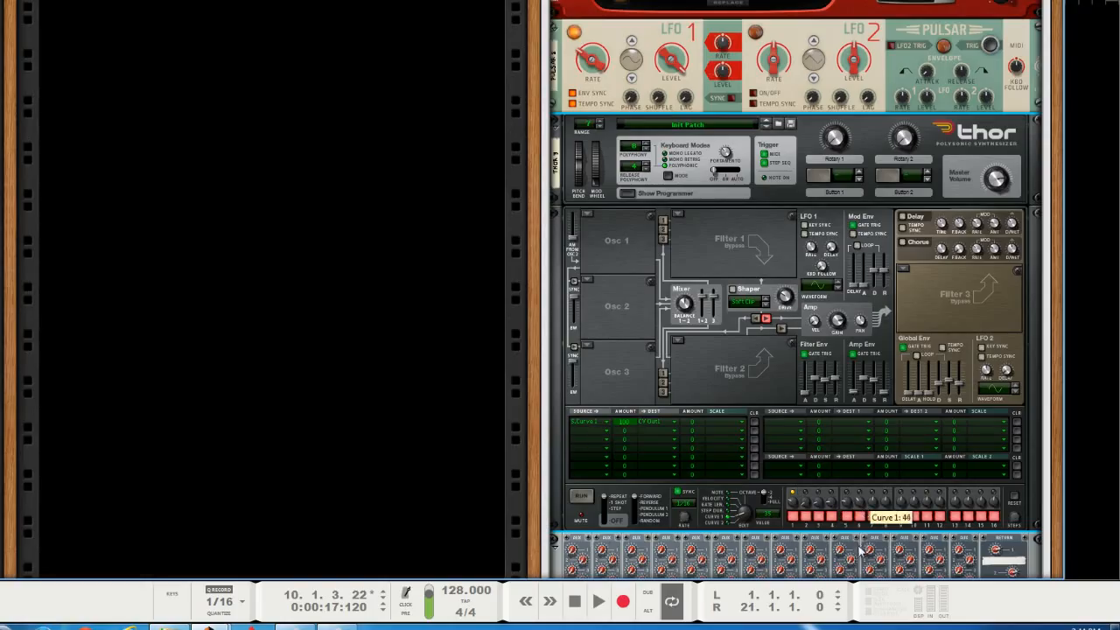
drag(861, 550, 861, 562)
Set Curve 1 values on steps 7 and 8 to the next two LFO 1 rates found with step 1, with step 7 about 43.
drag(794, 503, 798, 486)
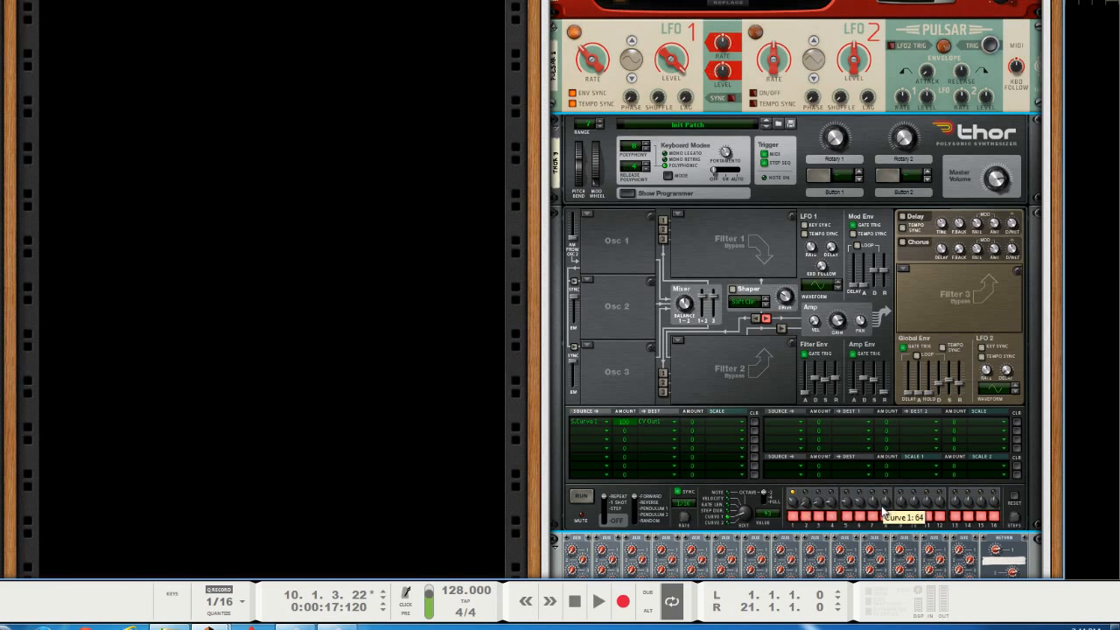
mouse_move(874, 501)
mouse_down()
mouse_move(874, 530)
mouse_move(876, 503)
mouse_up()
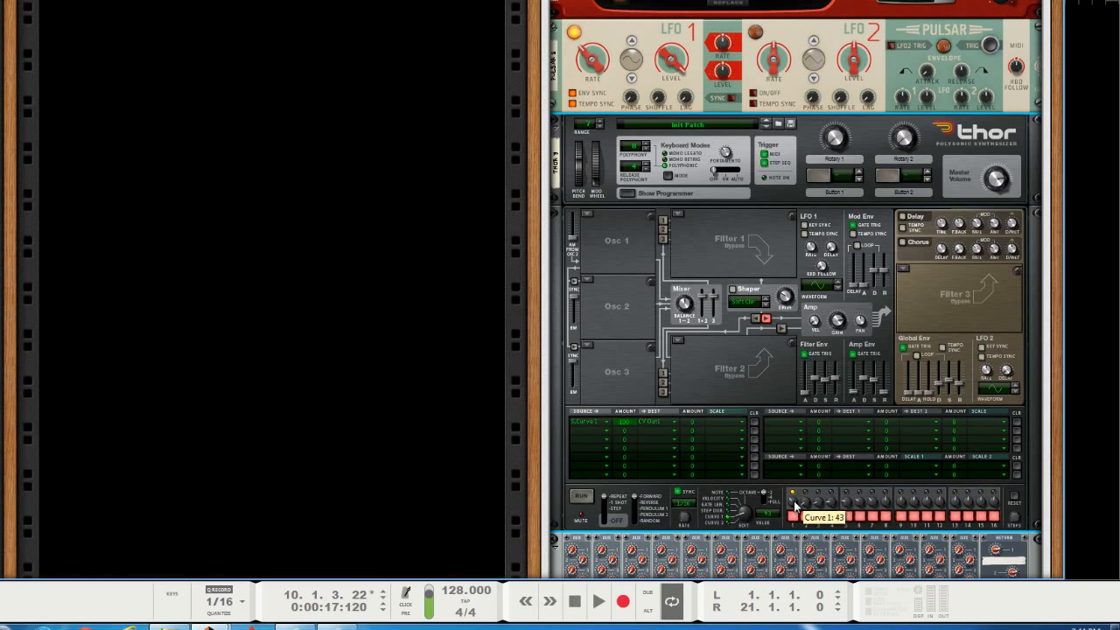
drag(799, 490, 800, 488)
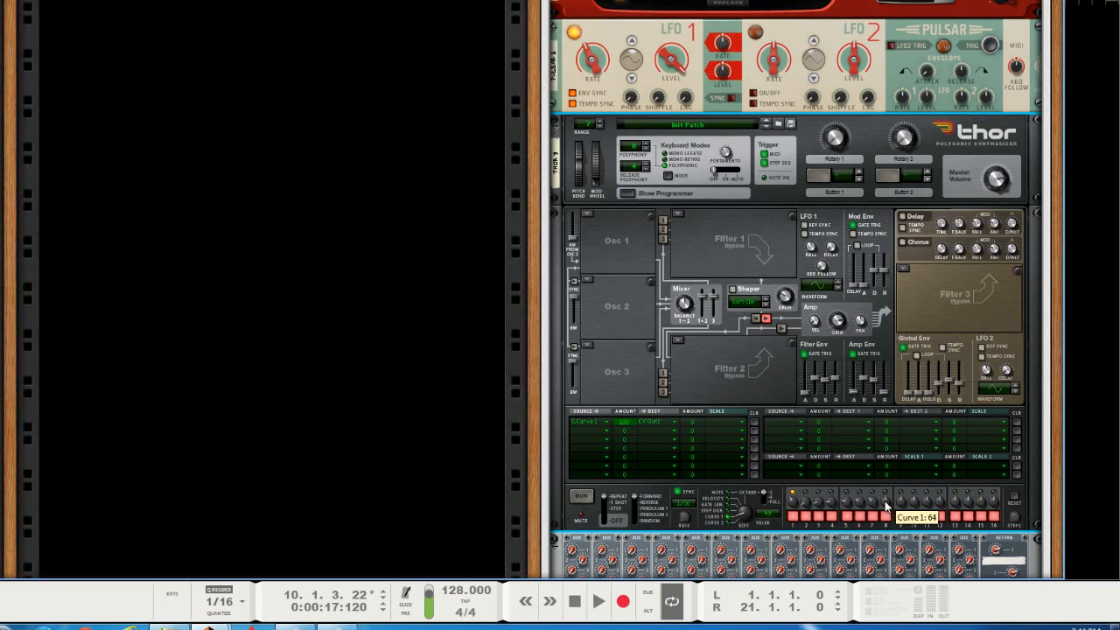
drag(885, 502, 887, 541)
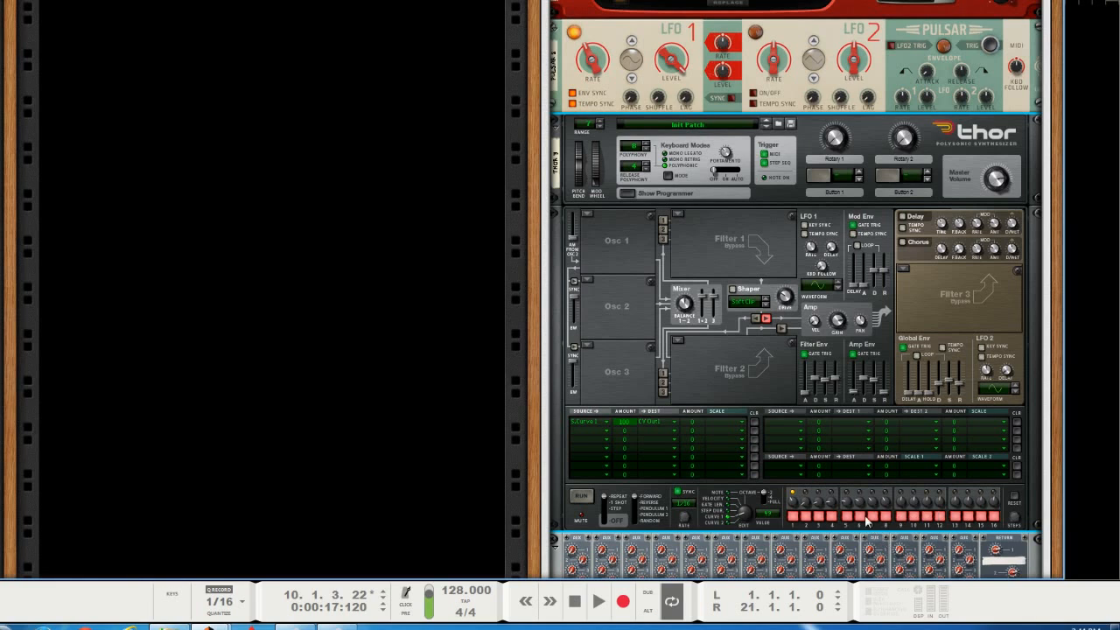
Set rising Curve 1 values on steps 9 to 11 matching the next LFO 1 rates, with step 9 about 59.
mouse_move(794, 499)
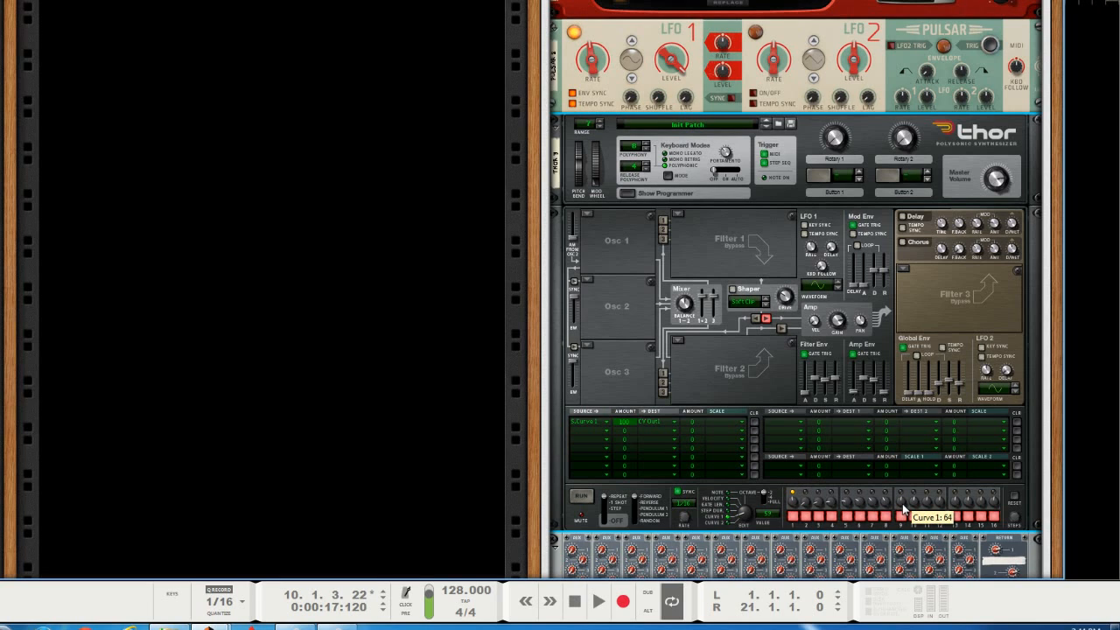
mouse_move(903, 503)
mouse_down()
mouse_move(906, 537)
mouse_move(908, 518)
mouse_up()
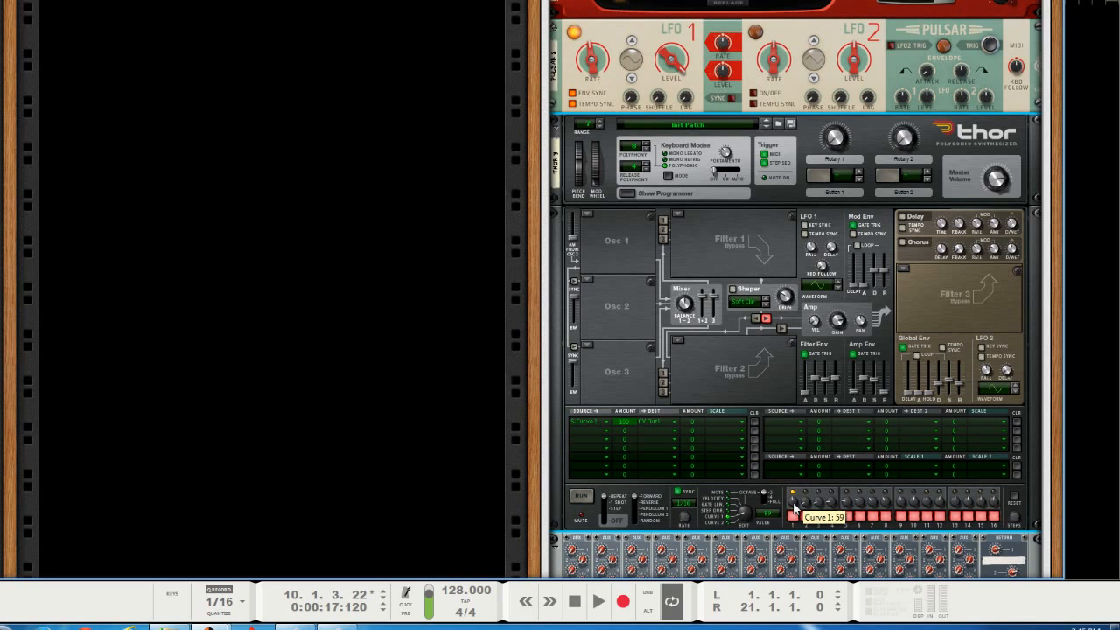
drag(794, 508, 796, 494)
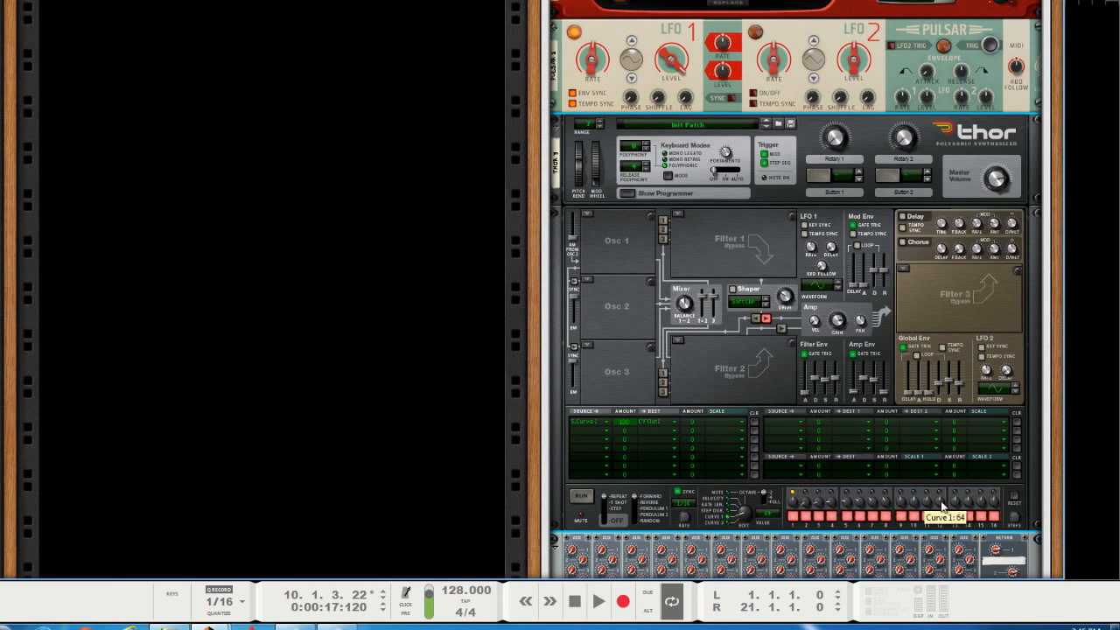
drag(794, 505, 794, 483)
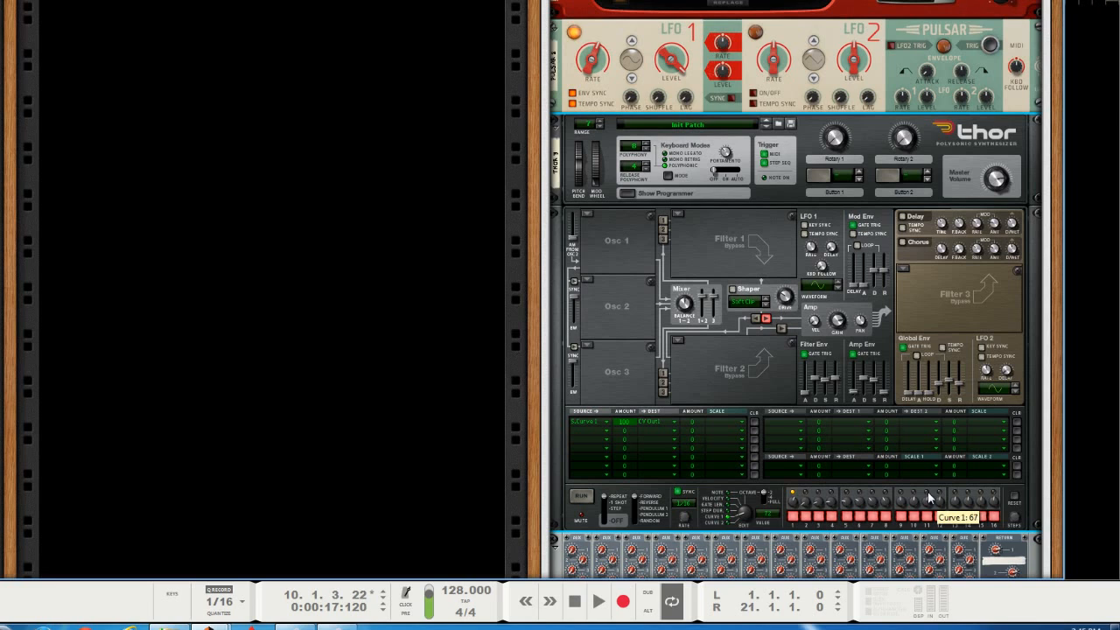
drag(929, 494, 928, 479)
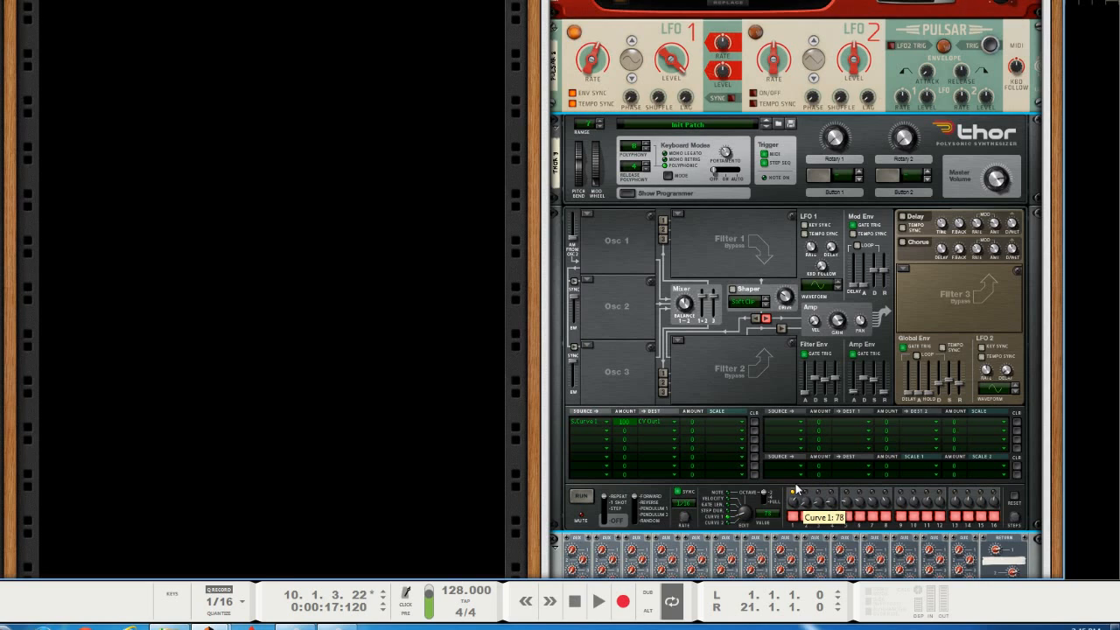
Find the next LFO 1 rates with step 1 and set Curve 1 on steps 12 to 14 to match, with step 13 about 88.
drag(795, 489, 797, 485)
drag(794, 503, 794, 486)
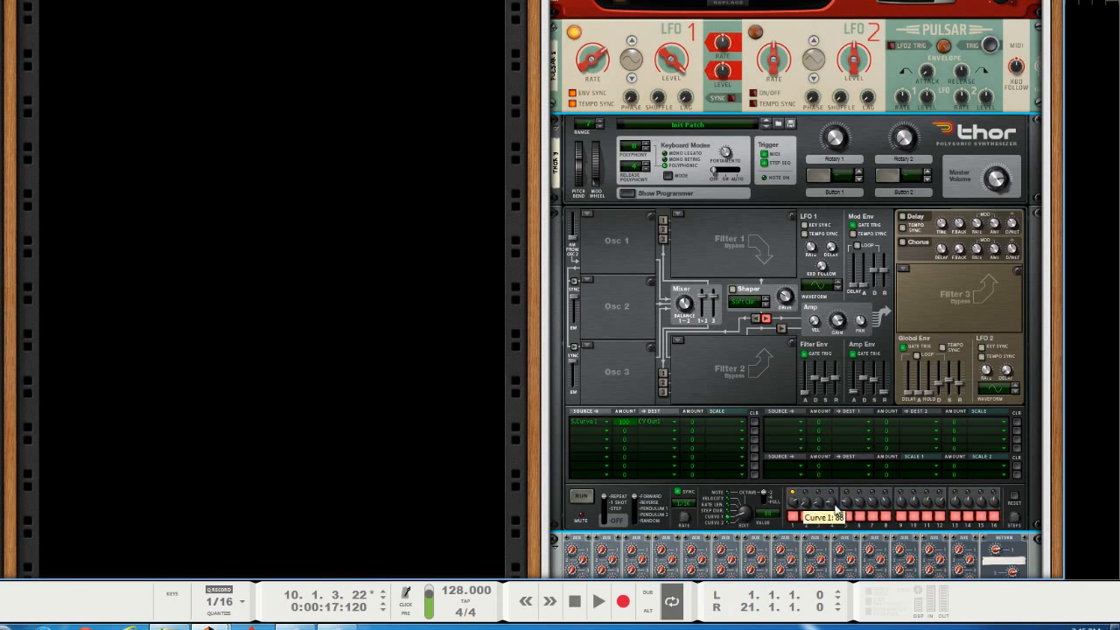
drag(957, 500, 961, 434)
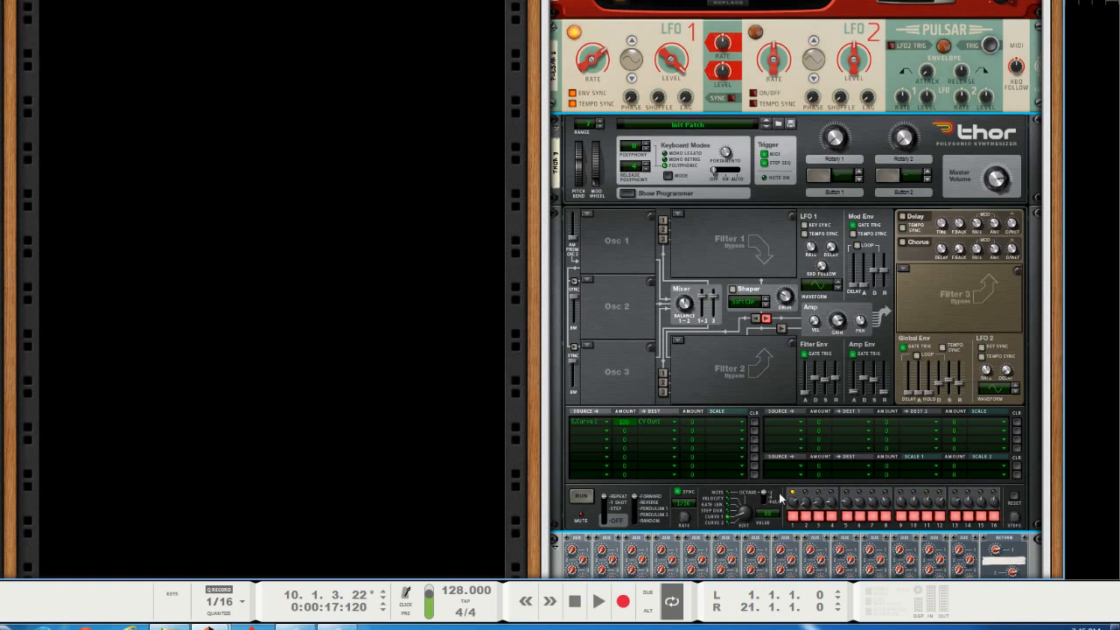
drag(794, 501, 797, 486)
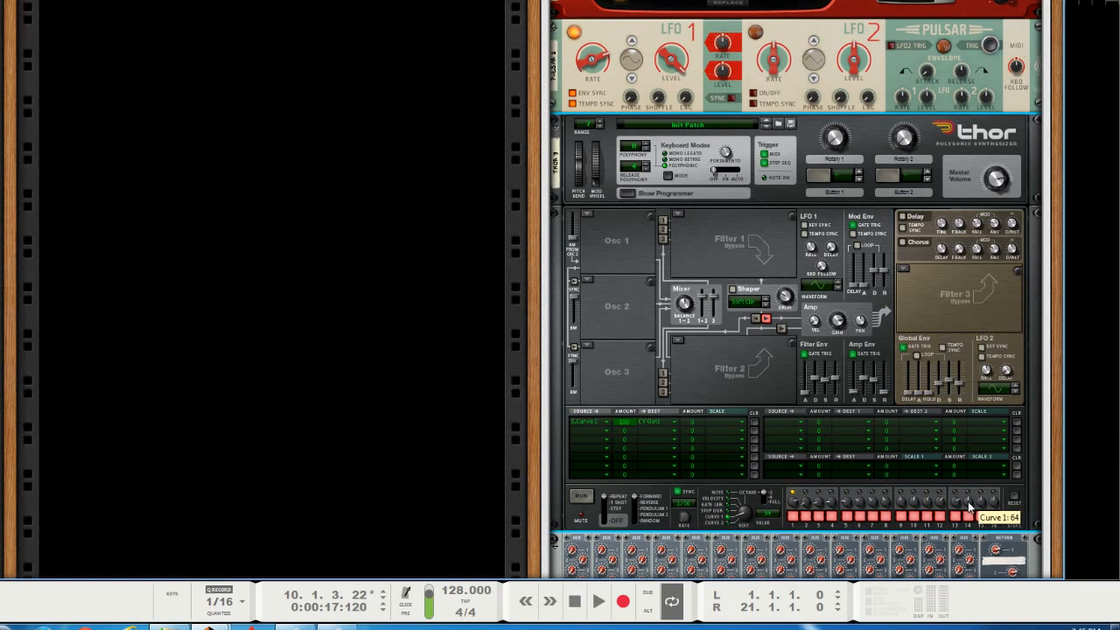
drag(956, 432, 952, 406)
Set Curve 1 on steps 15 and 16 to the highest LFO 1 rates found with step 1, with step 15 about 105.
drag(792, 504, 795, 477)
drag(980, 504, 970, 398)
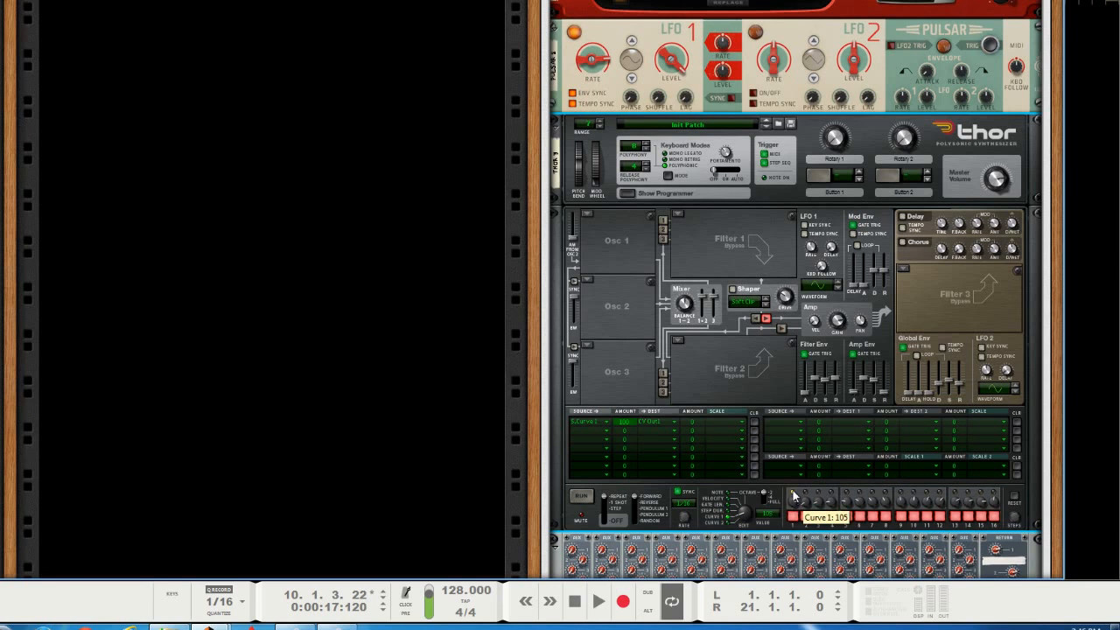
mouse_move(795, 496)
mouse_down()
mouse_move(795, 476)
mouse_move(795, 489)
mouse_up()
drag(795, 505, 797, 514)
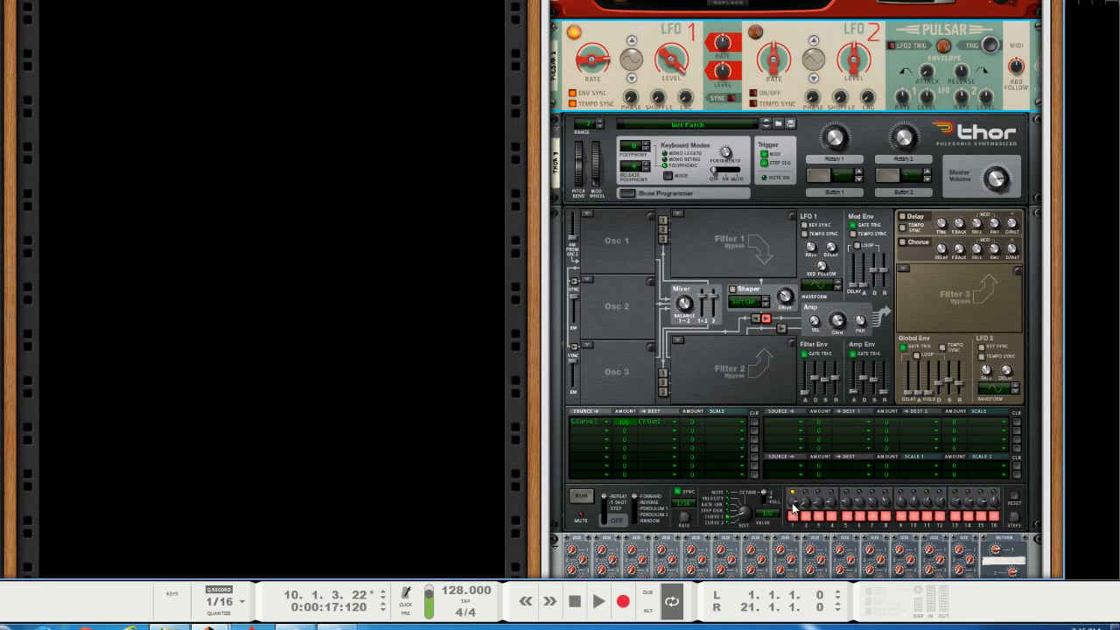
drag(794, 507, 795, 487)
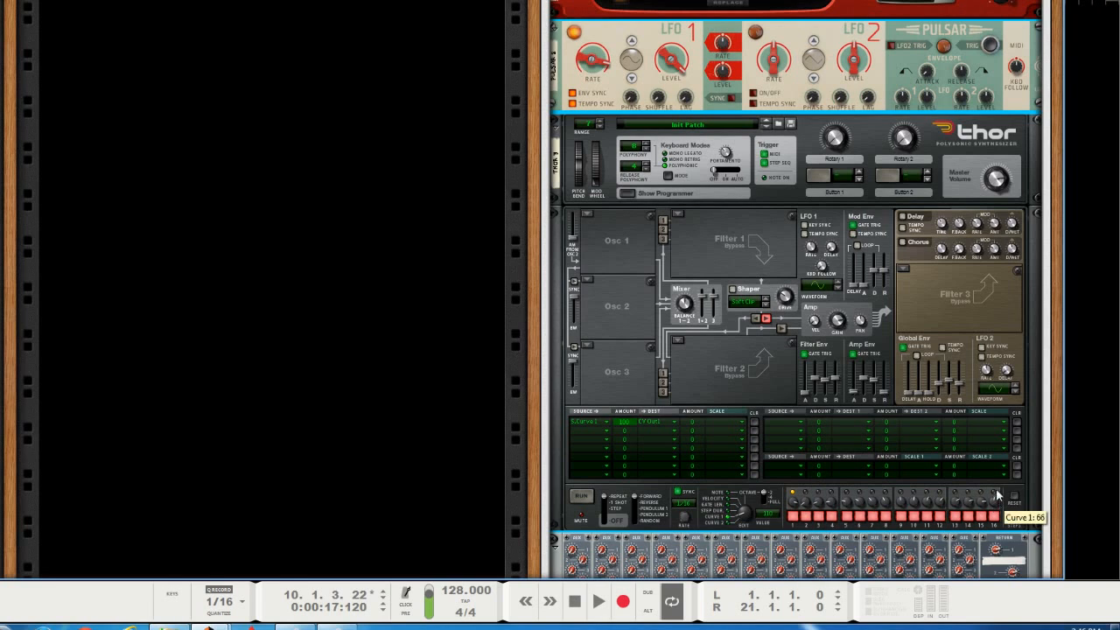
drag(997, 425, 993, 387)
Adjust the Pulsar's LFO 1 rate and play the song briefly to audition the sequenced wah.
mouse_move(581, 60)
mouse_down()
mouse_move(584, 42)
mouse_move(576, 56)
mouse_up()
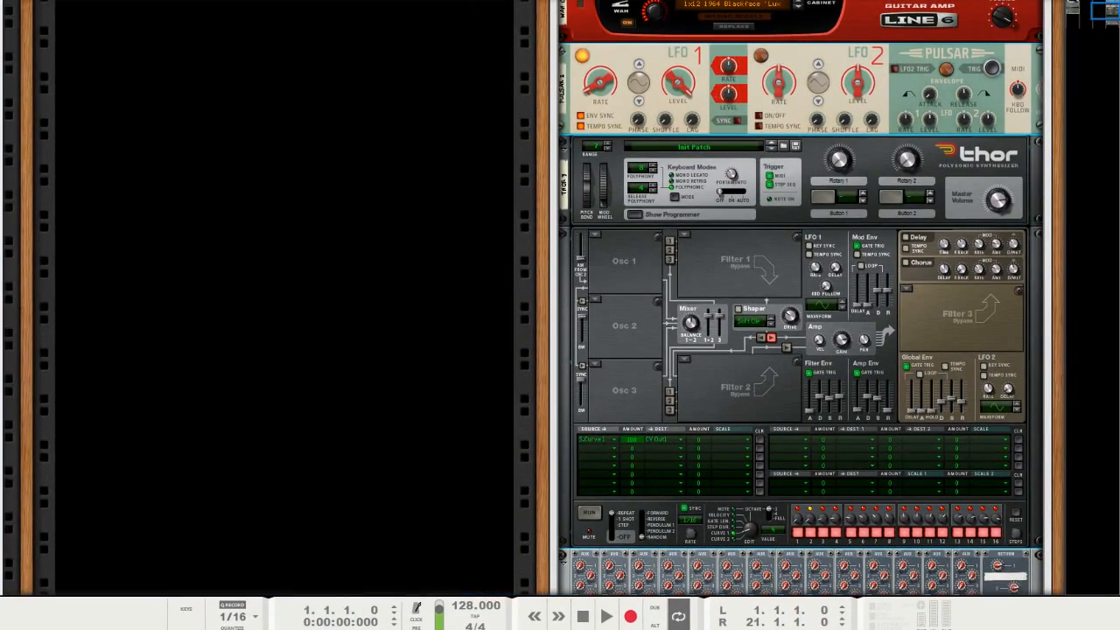
key(space)
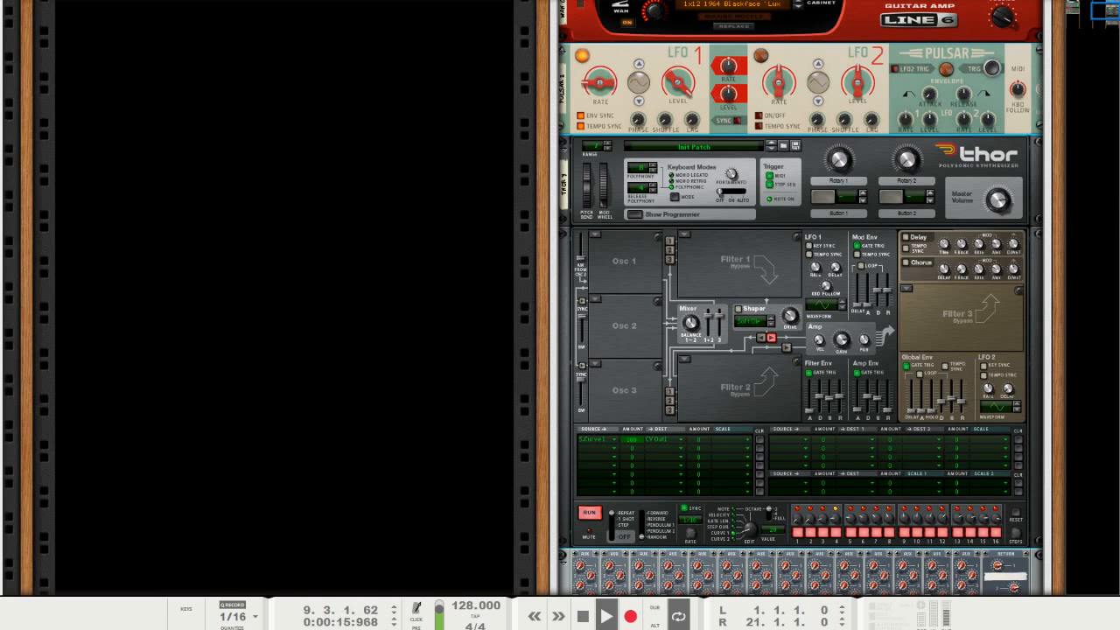
key(space)
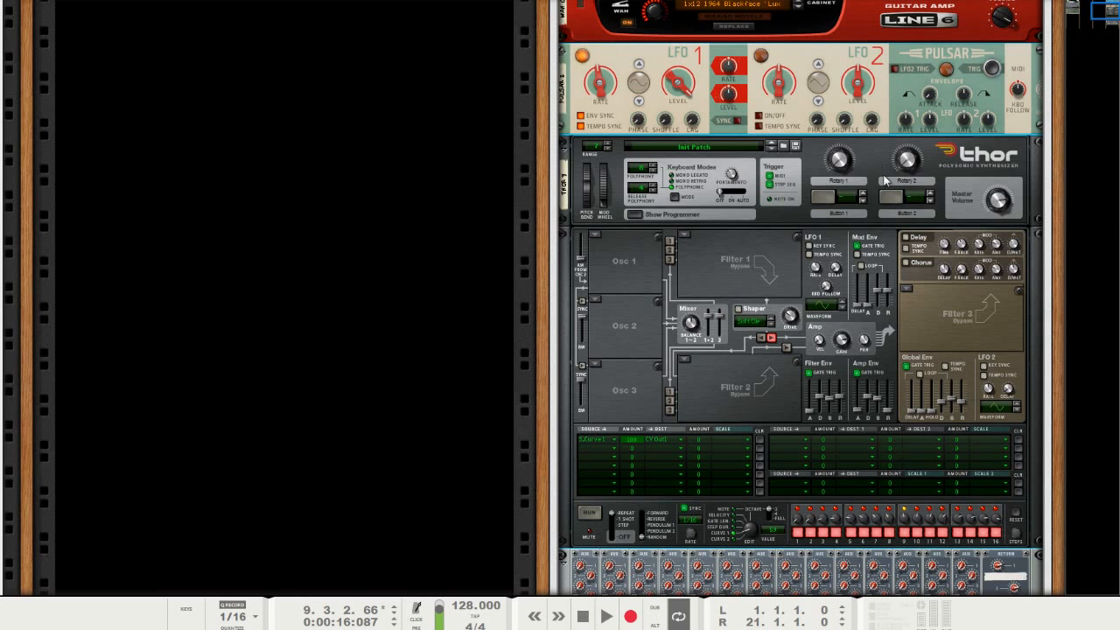
Add another Thor below the existing one and bypass its Osc 1 and Filter 1.
scroll(433, 266, down, 3)
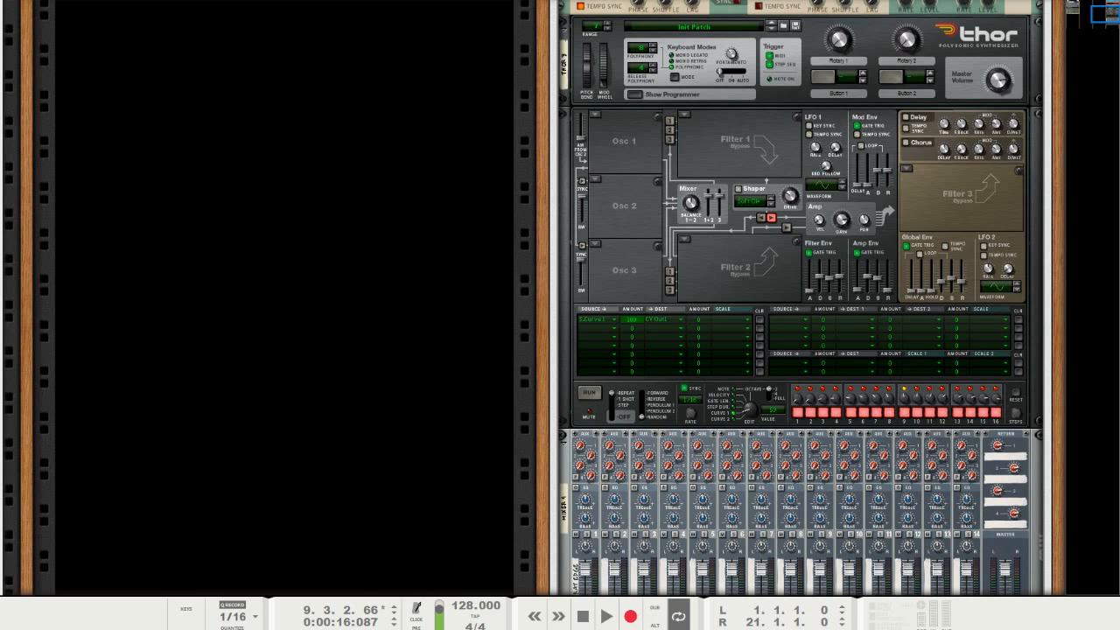
drag(718, 459, 723, 451)
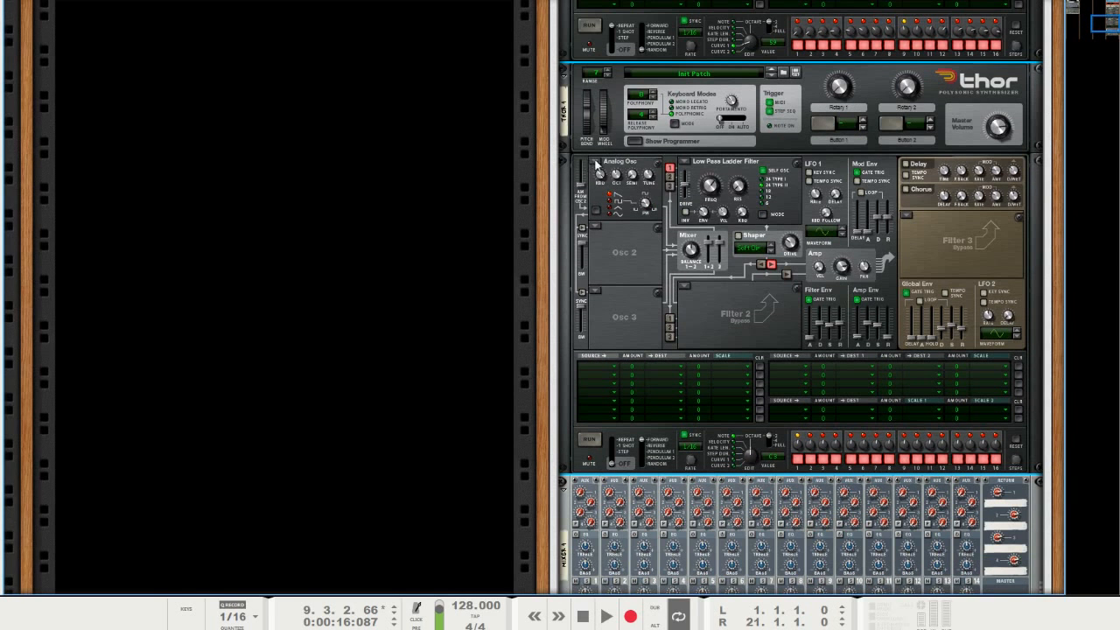
click(597, 162)
click(626, 263)
click(685, 162)
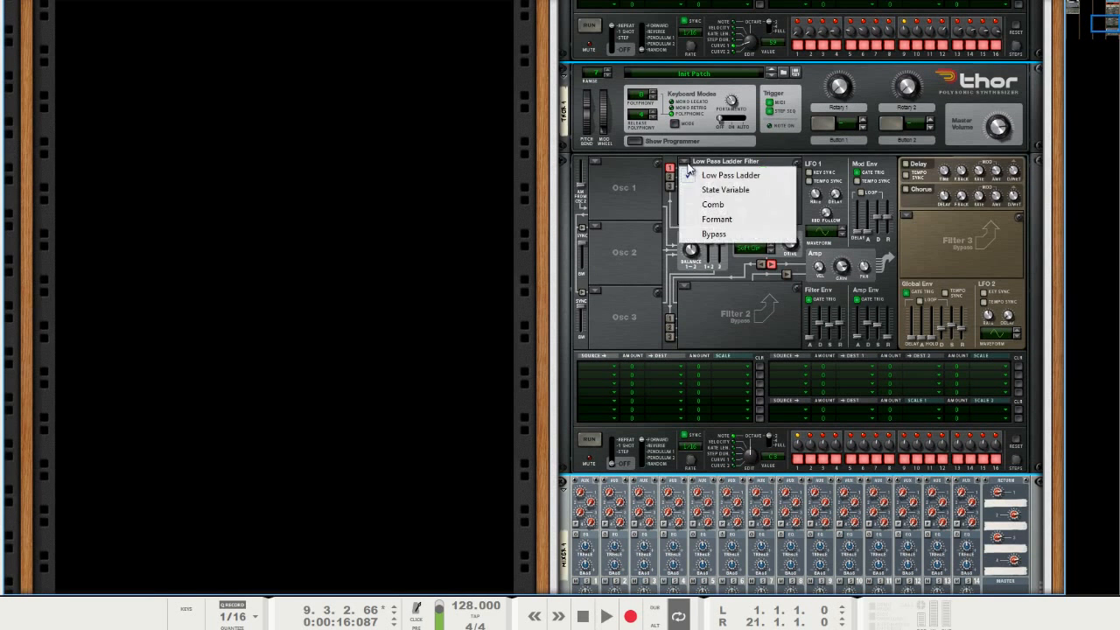
click(691, 233)
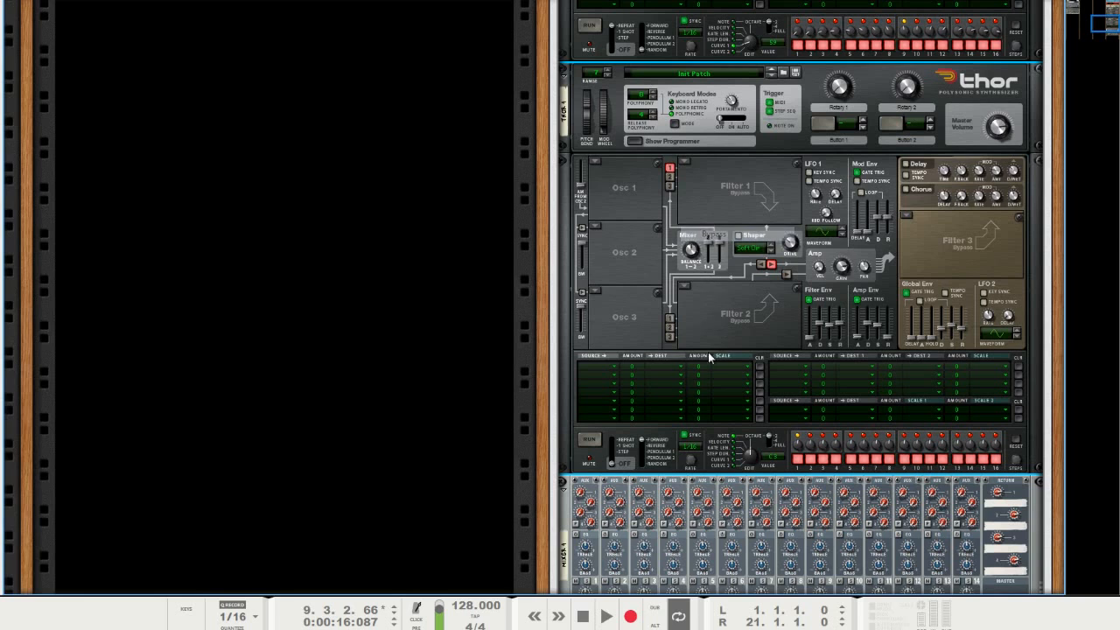
Route the new Thor's step sequencer Curve 1 to CV Output 1 in its modulation matrix.
click(598, 365)
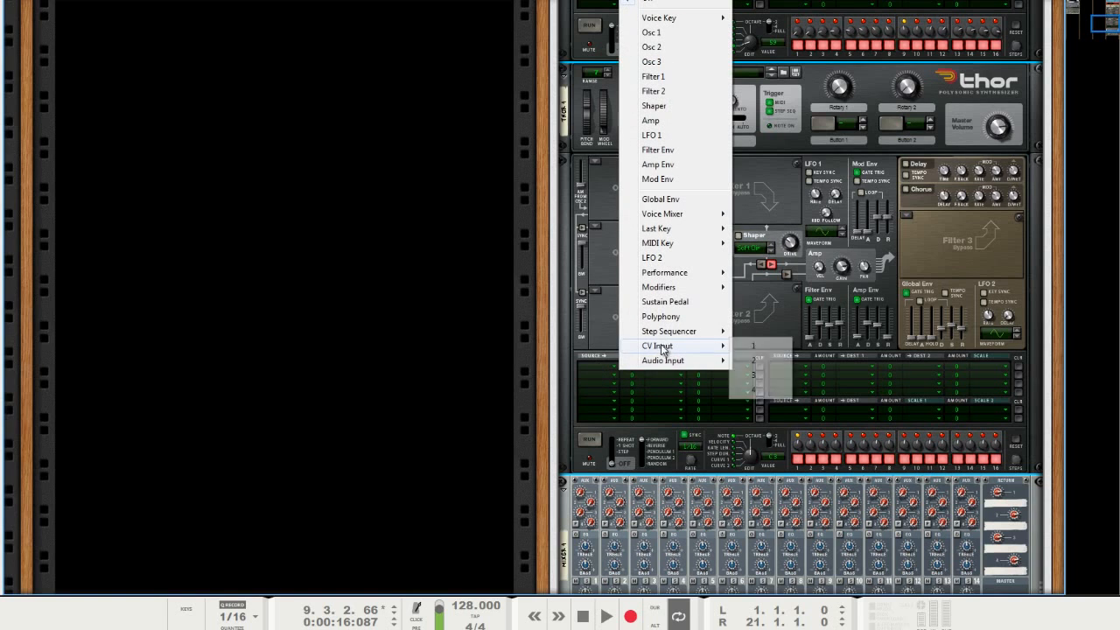
mouse_move(691, 333)
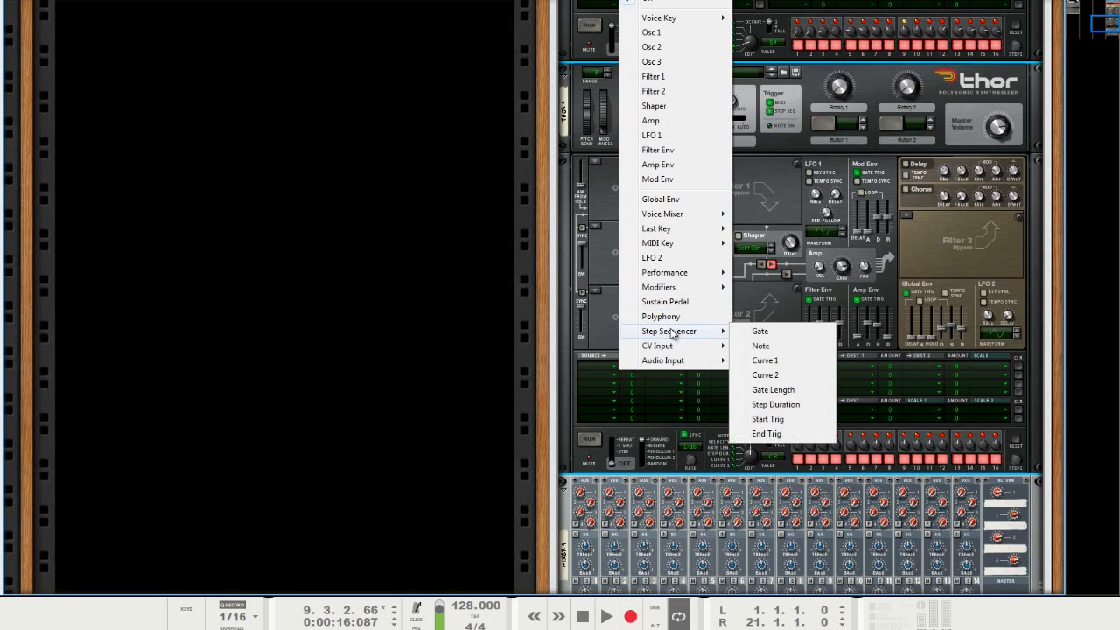
click(777, 360)
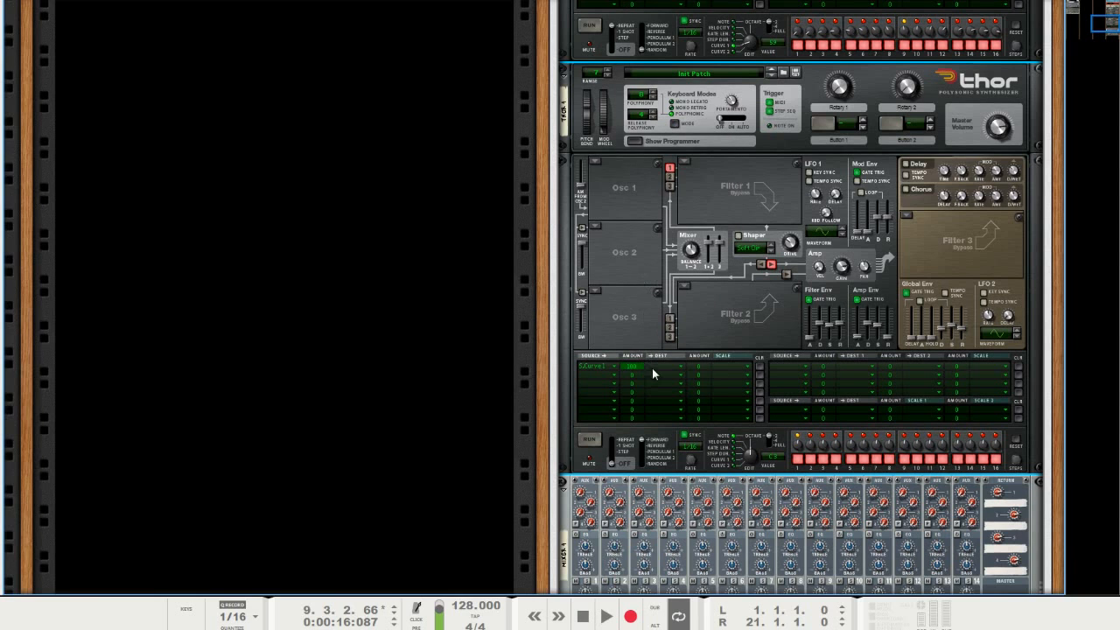
click(659, 365)
mouse_move(775, 345)
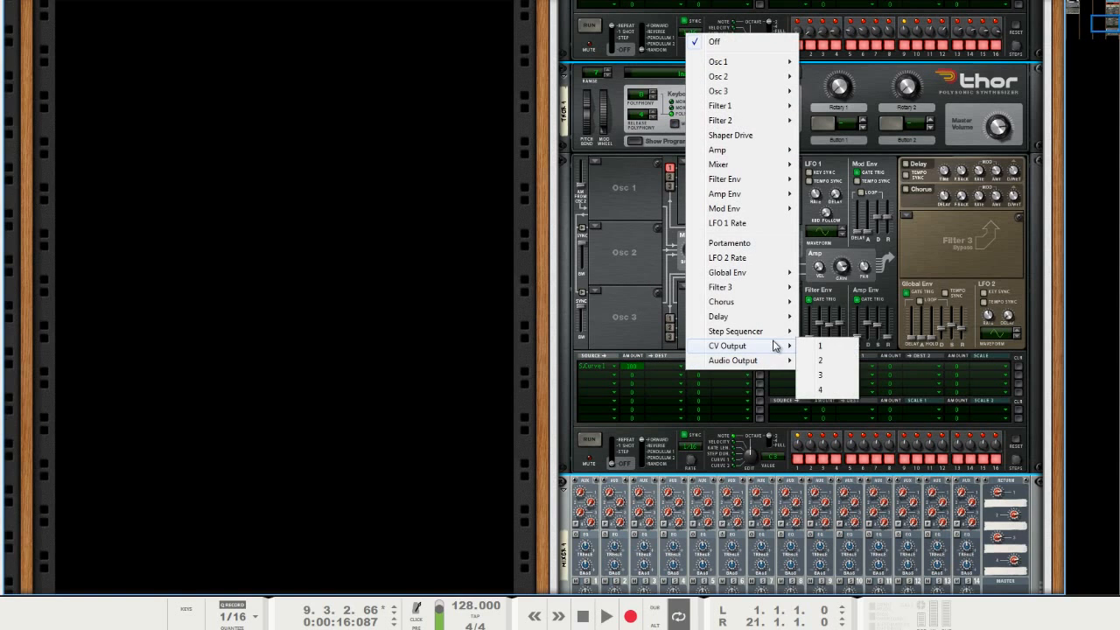
click(831, 348)
Cable the new Thor's CV 1 modulation output to the Combinator's programmer CV 2 input.
key(Tab)
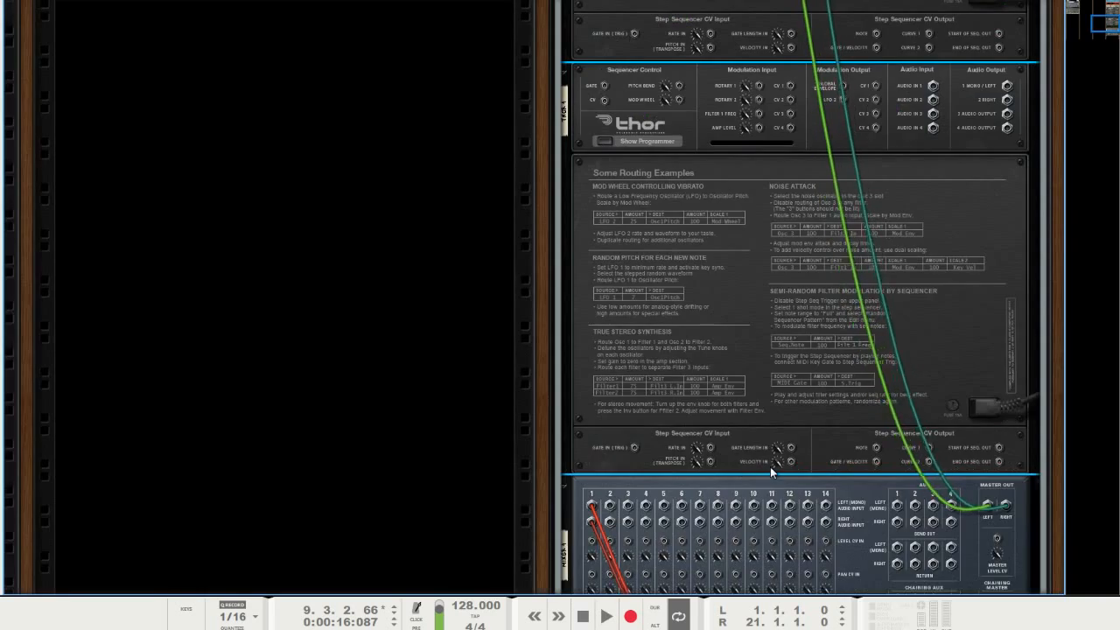
scroll(770, 467, up, 8)
drag(876, 446, 687, 138)
scroll(852, 249, up, 10)
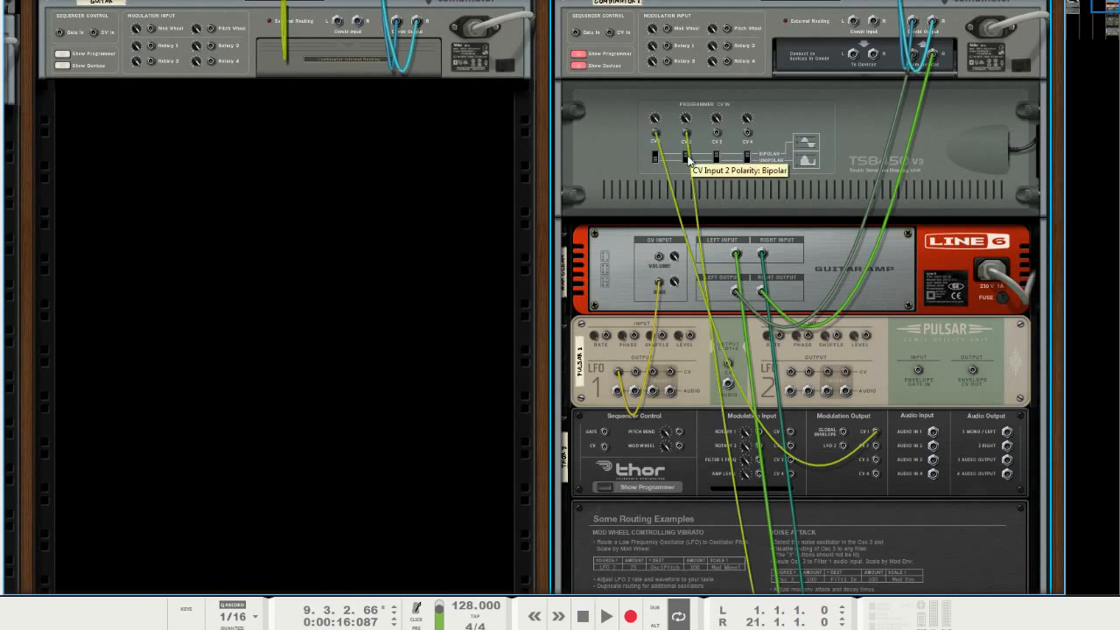
scroll(688, 195, down, 15)
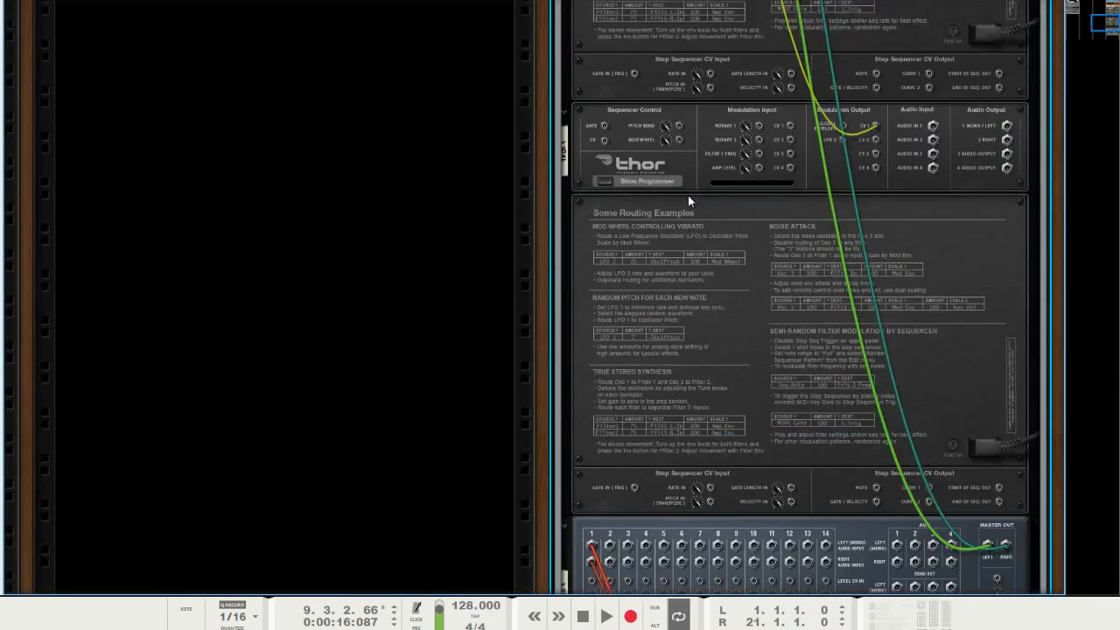
key(Tab)
Route CV Input 2 to the first Thor's sequencer Synced Rate in the Combinator's modulation routing.
scroll(829, 276, up, 4)
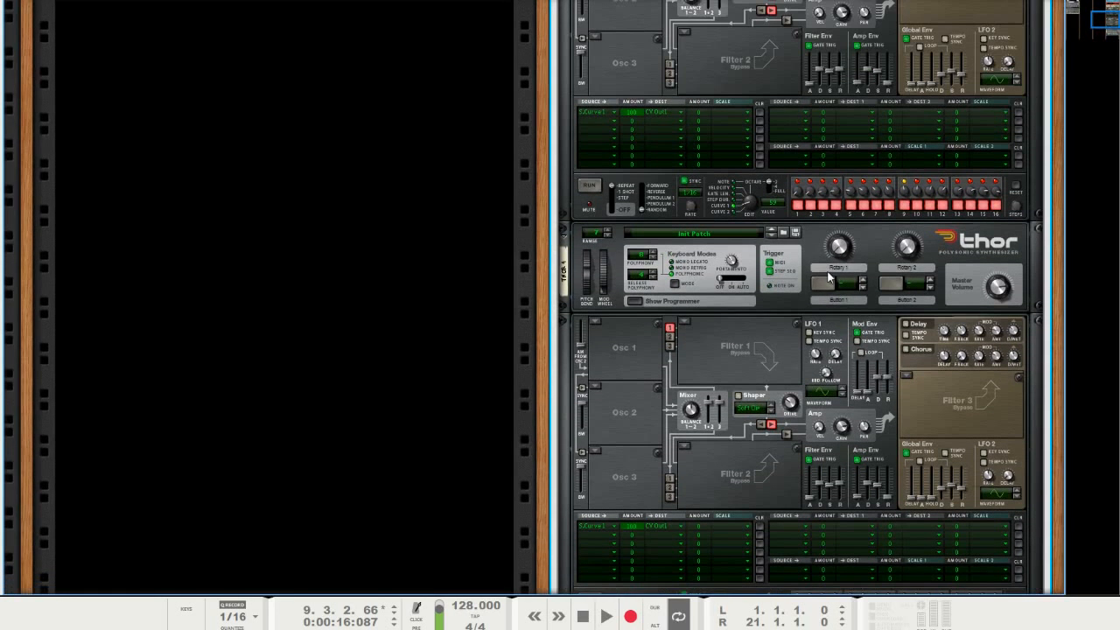
scroll(829, 278, down, 1)
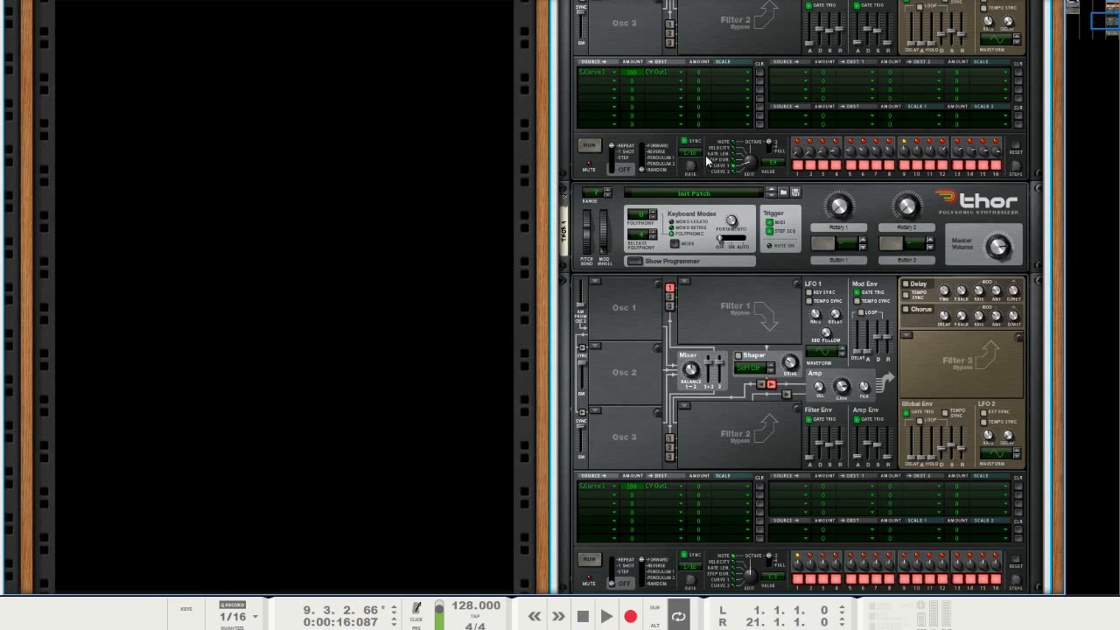
scroll(712, 173, down, 5)
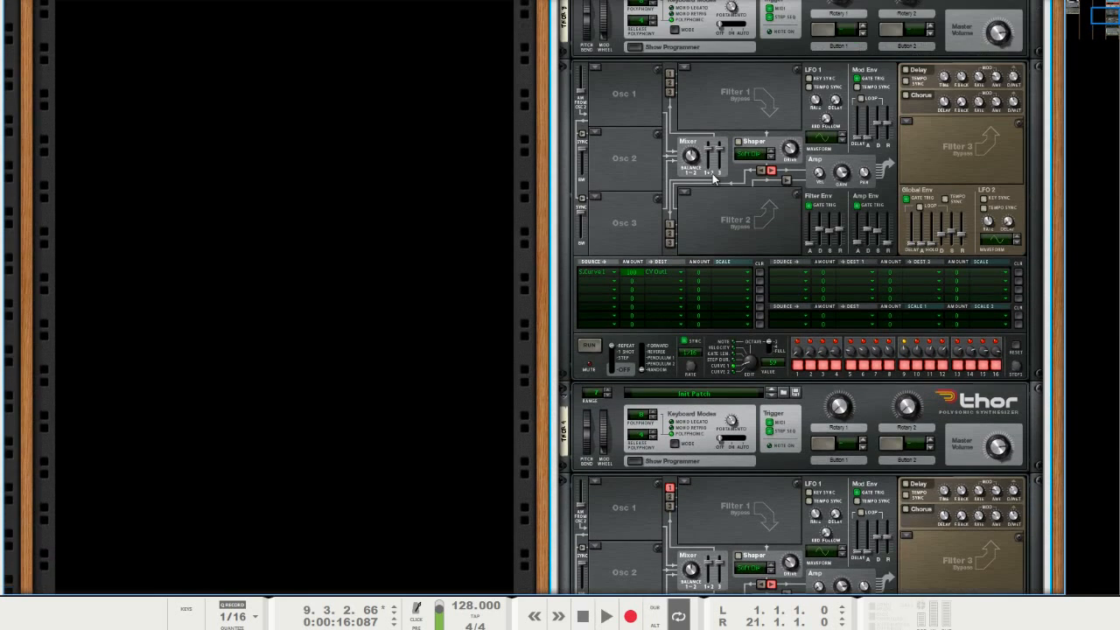
scroll(713, 175, up, 5)
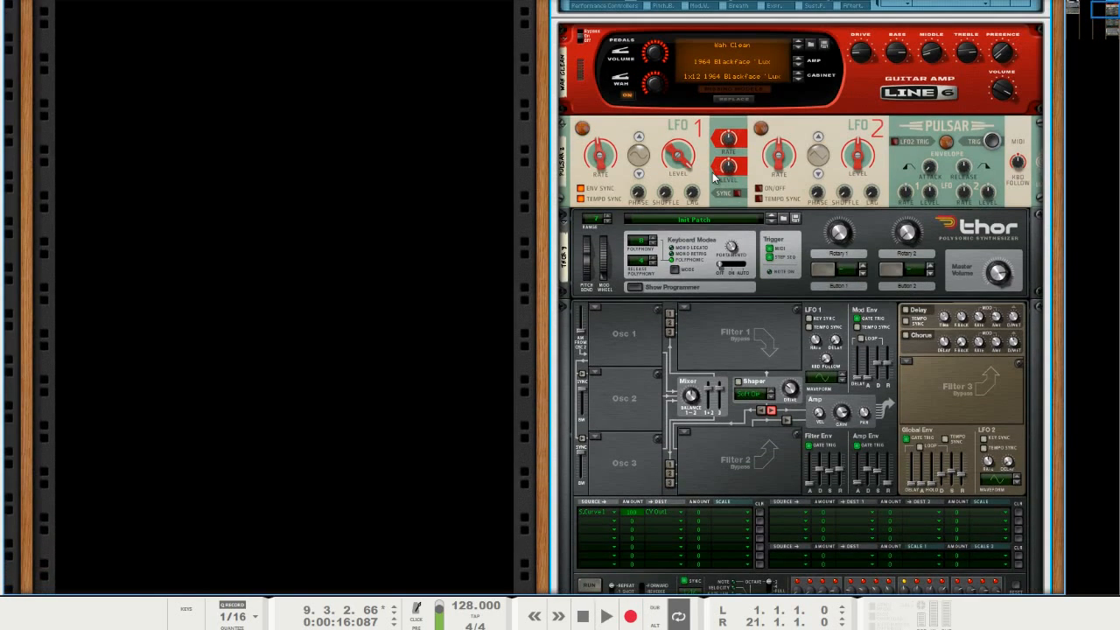
scroll(678, 263, up, 5)
scroll(719, 260, up, 1)
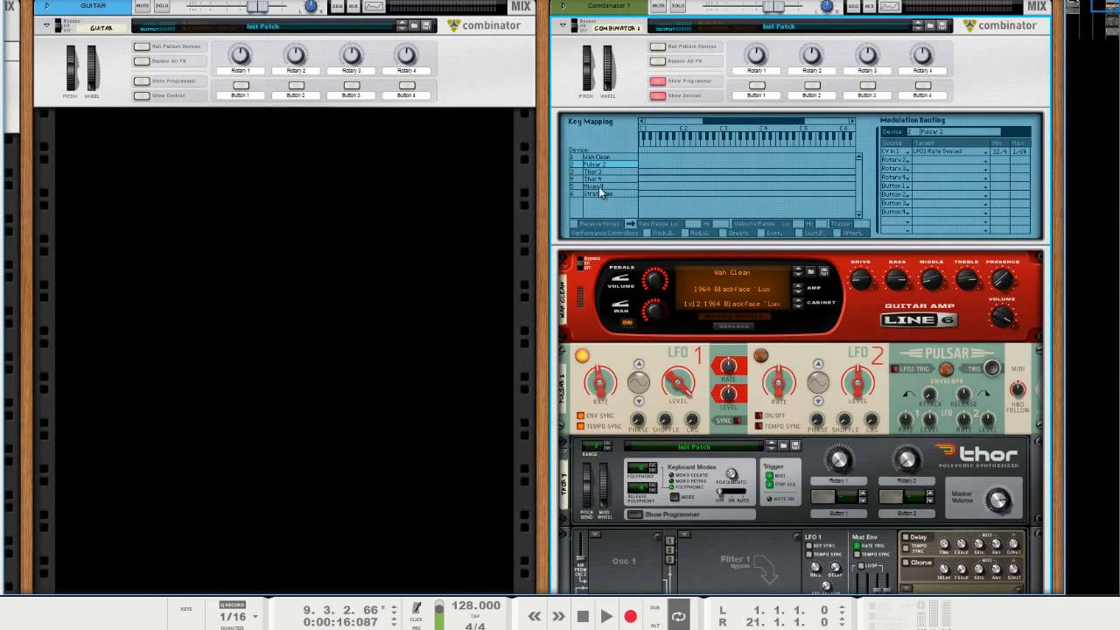
click(601, 173)
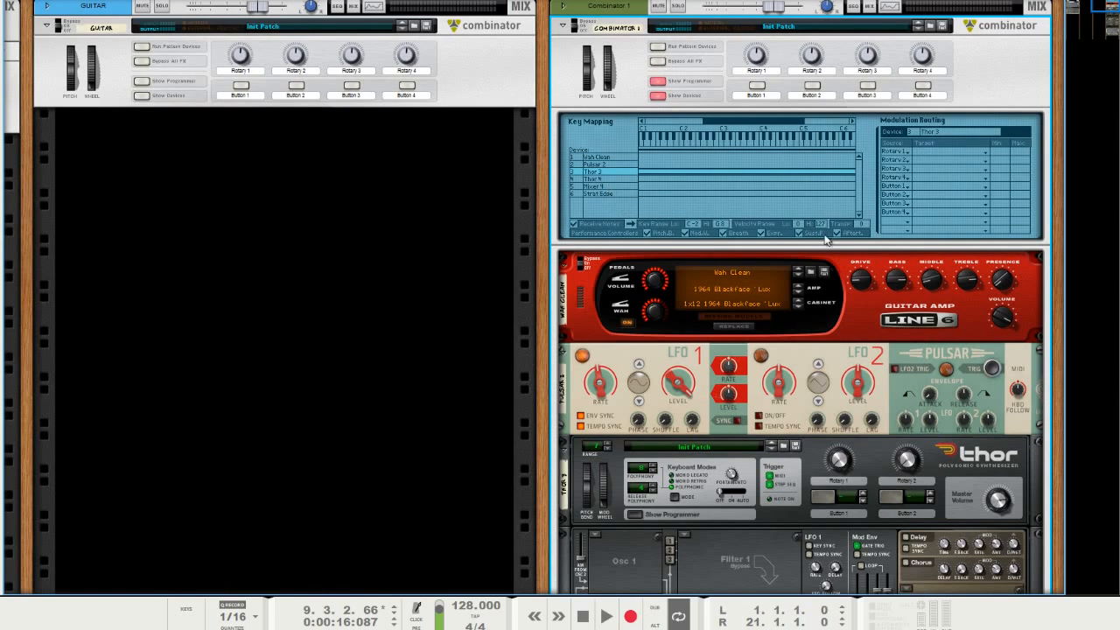
click(908, 154)
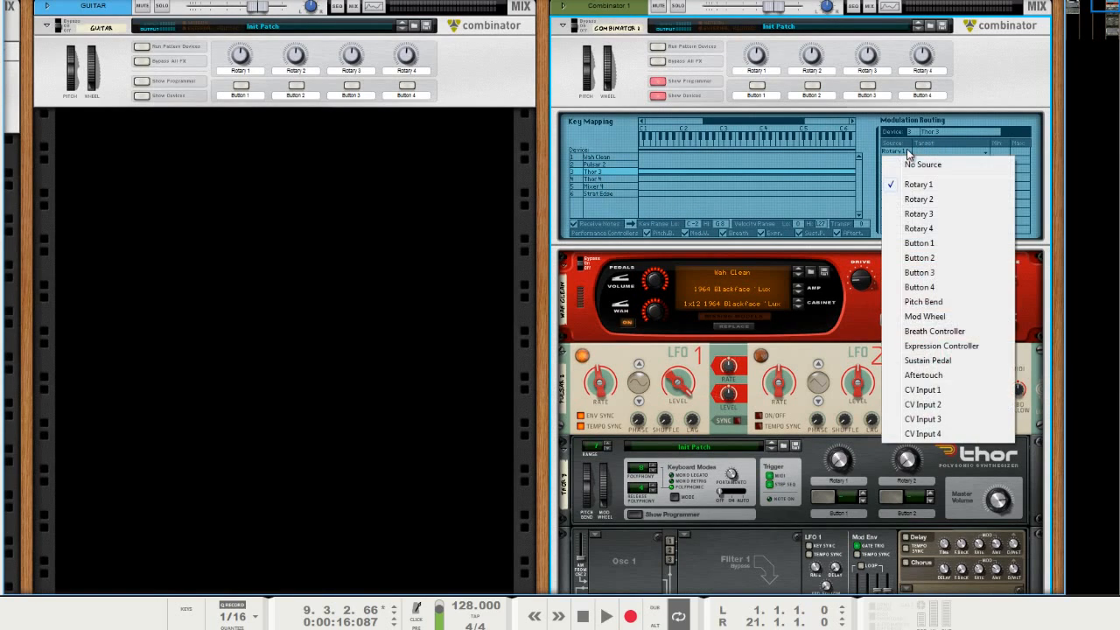
click(939, 405)
click(975, 151)
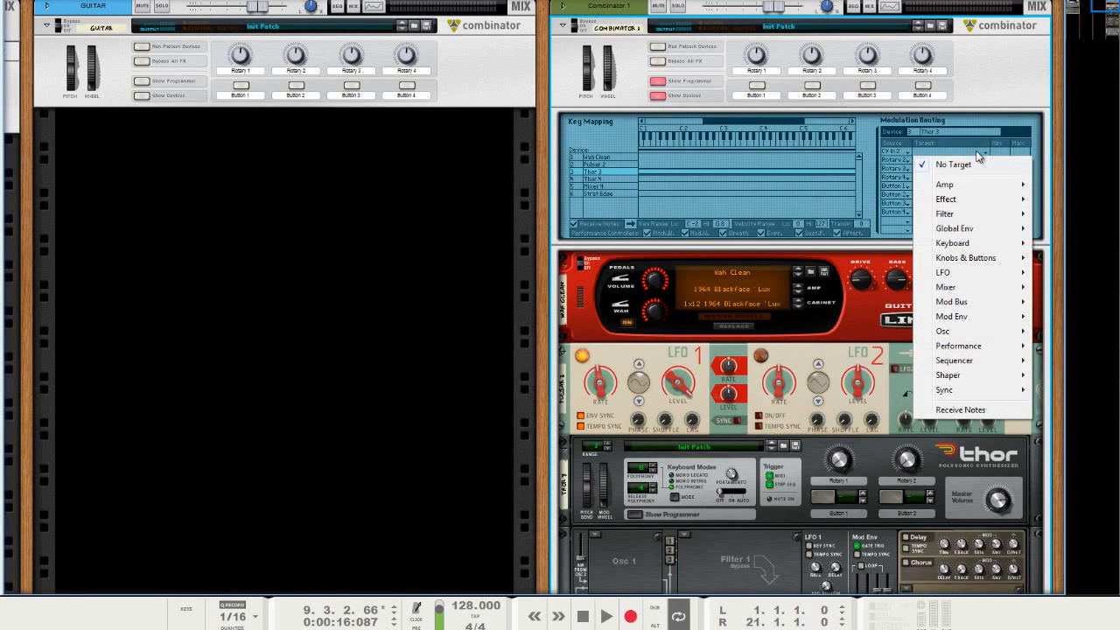
mouse_move(962, 361)
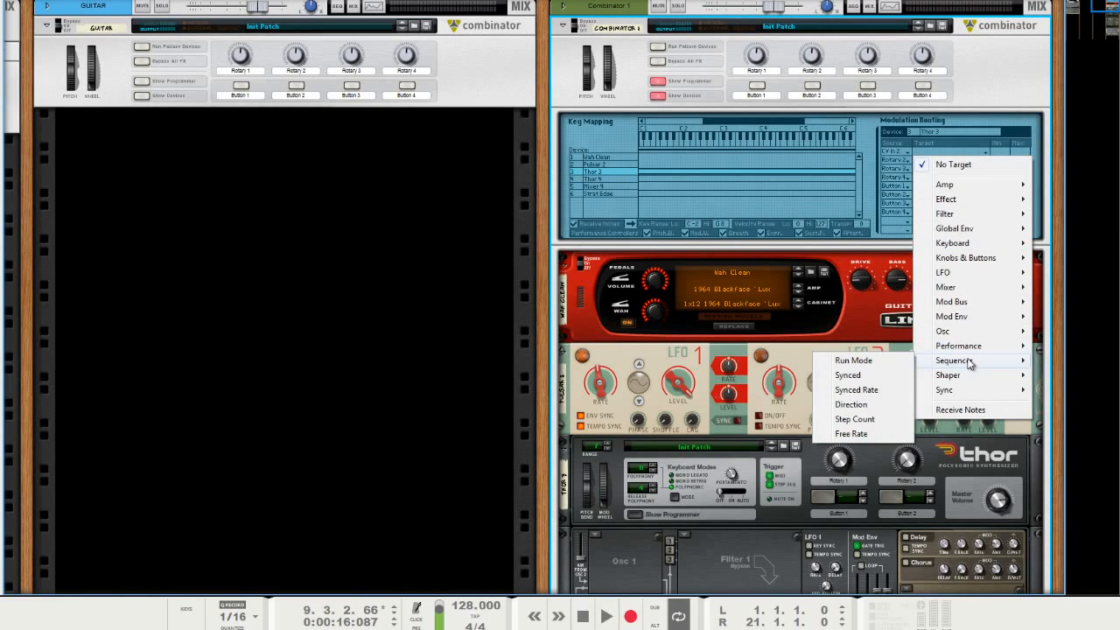
click(862, 390)
Reduce the new Thor's step sequencer to a single step and set its run mode to Repeat.
scroll(899, 255, down, 10)
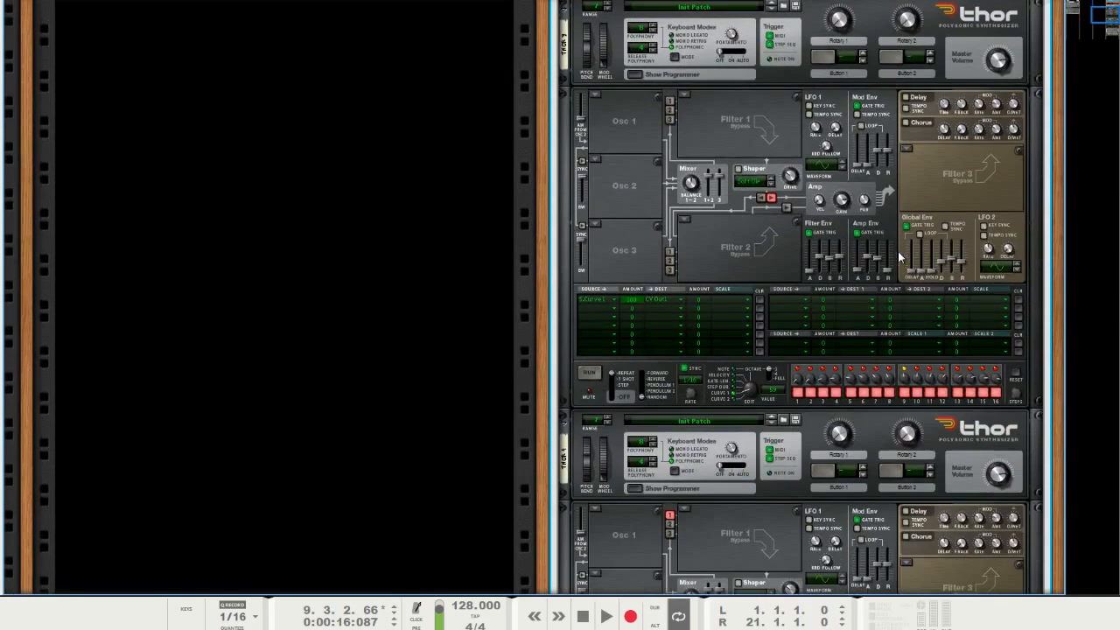
scroll(904, 260, down, 4)
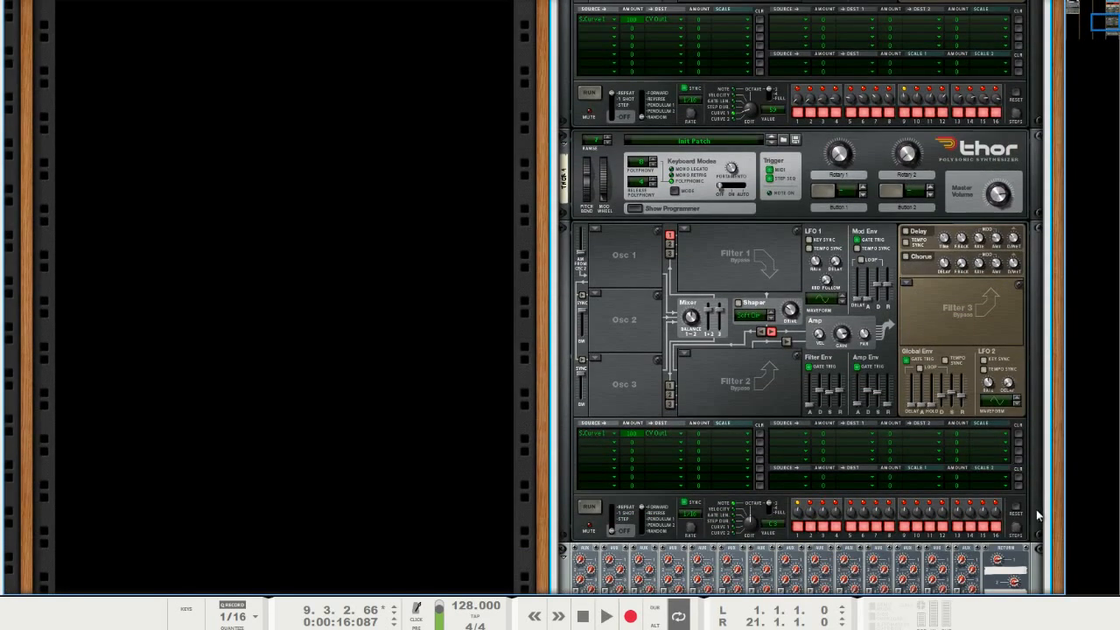
drag(1013, 527, 1004, 616)
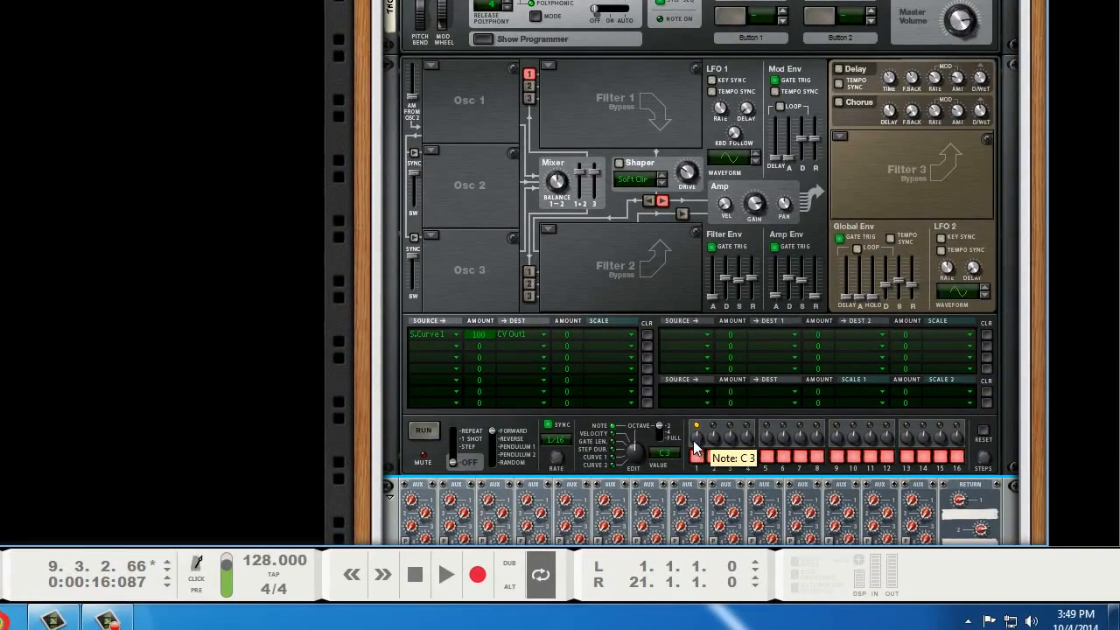
drag(756, 483, 754, 502)
mouse_move(694, 464)
mouse_down()
mouse_move(693, 480)
mouse_move(703, 430)
mouse_move(688, 476)
mouse_up()
drag(452, 447, 451, 430)
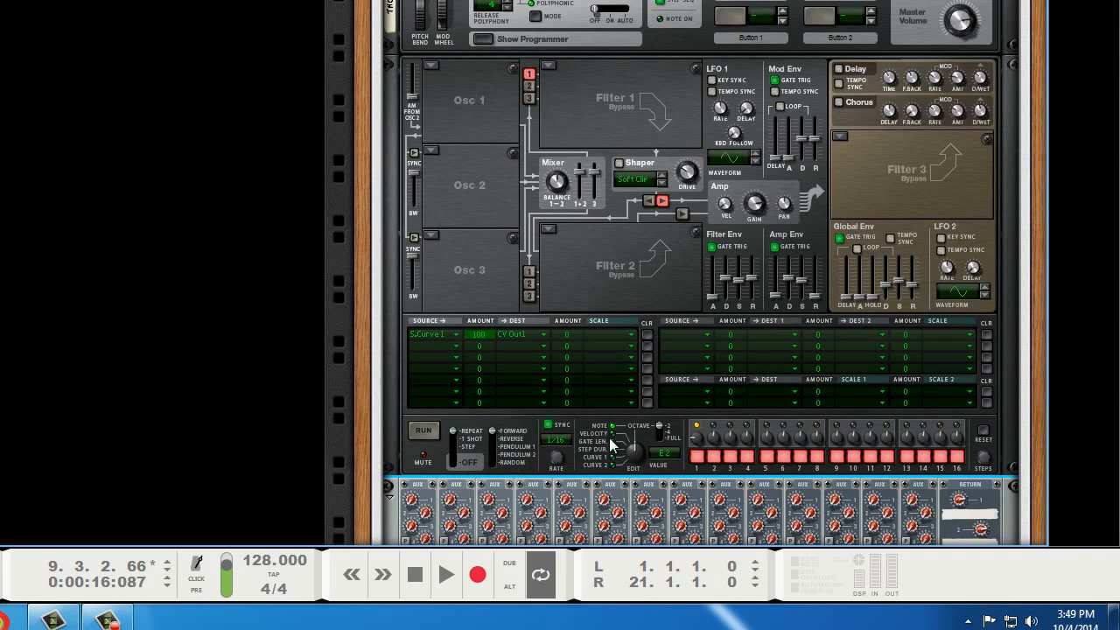
Reset step 1's note, switch the new Thor's sequencer editing to Curve 1, and set step 1 to about 42.
mouse_move(698, 420)
mouse_down()
mouse_move(702, 398)
mouse_move(688, 485)
mouse_move(698, 433)
mouse_up()
ctrl+click(701, 440)
drag(636, 455, 700, 435)
drag(698, 433, 699, 425)
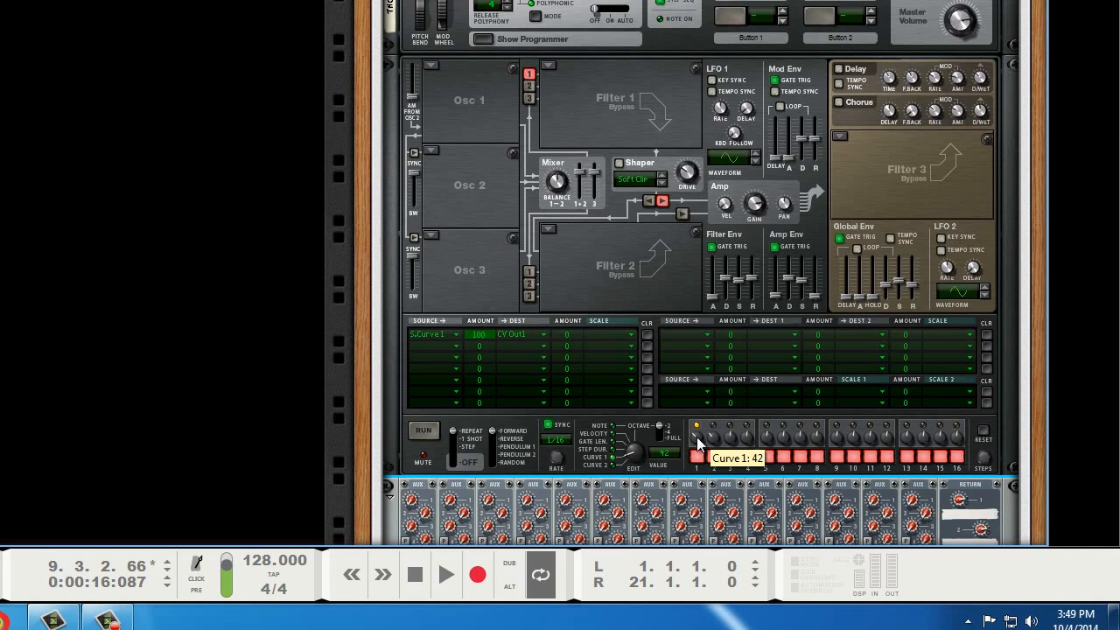
Find the next synced rates with step 1 and set Curve 1 on steps 3 and 4 to match, with step 4 about 55.
drag(698, 444, 696, 462)
drag(705, 448, 707, 428)
drag(733, 448, 739, 498)
drag(700, 434, 706, 418)
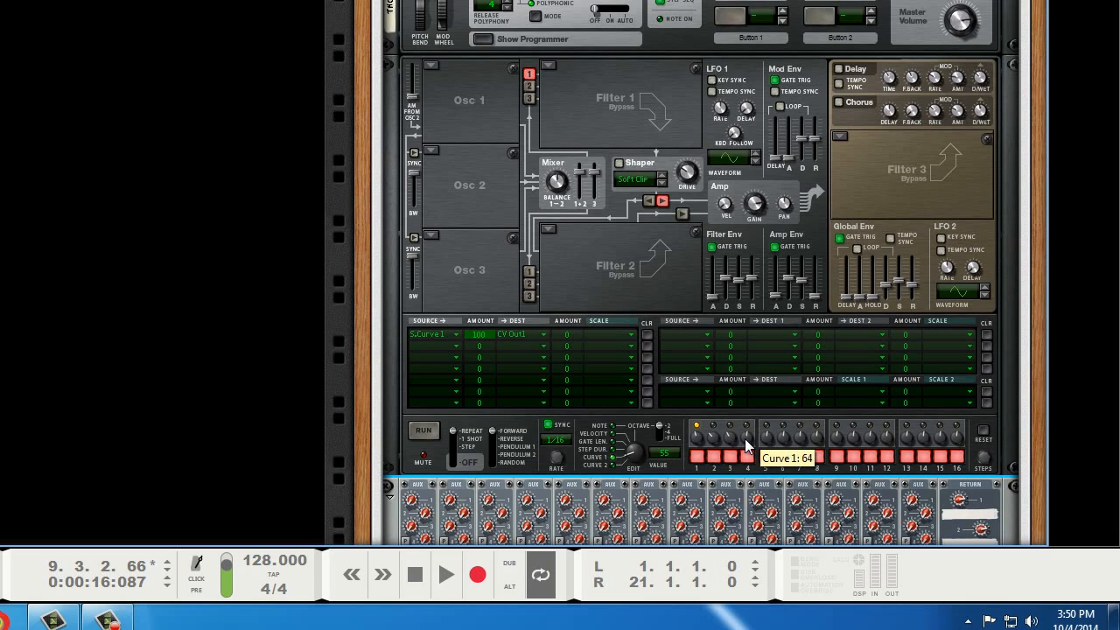
drag(746, 425, 748, 473)
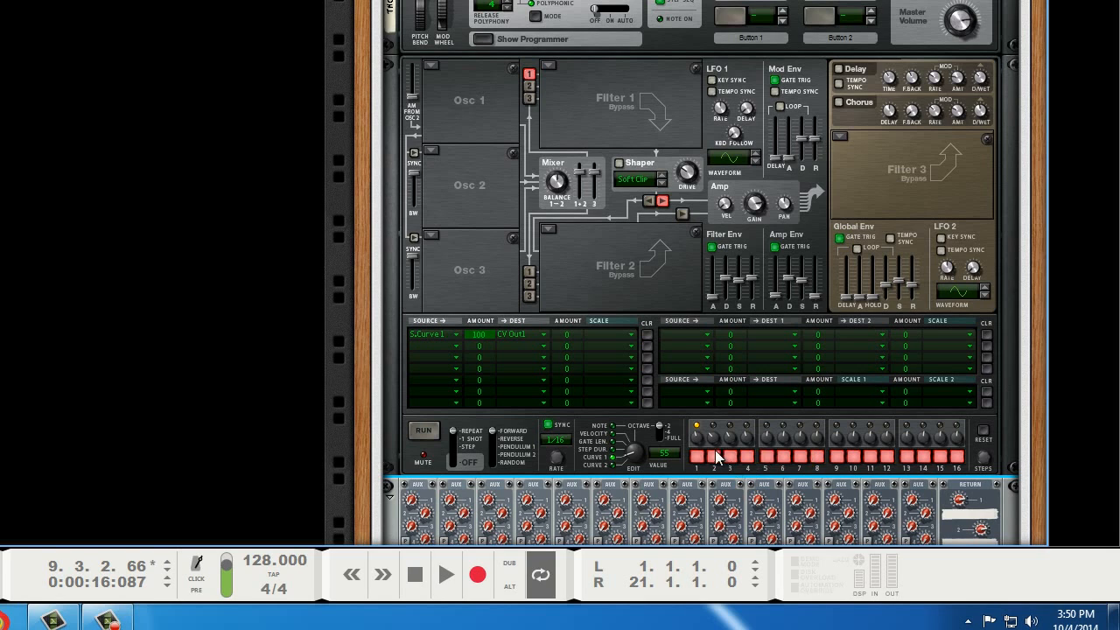
Find the next synced rates with step 1 and set Curve 1 on steps 5 and 6 to match, about 67 and 76.
drag(698, 443, 703, 421)
drag(698, 441, 699, 426)
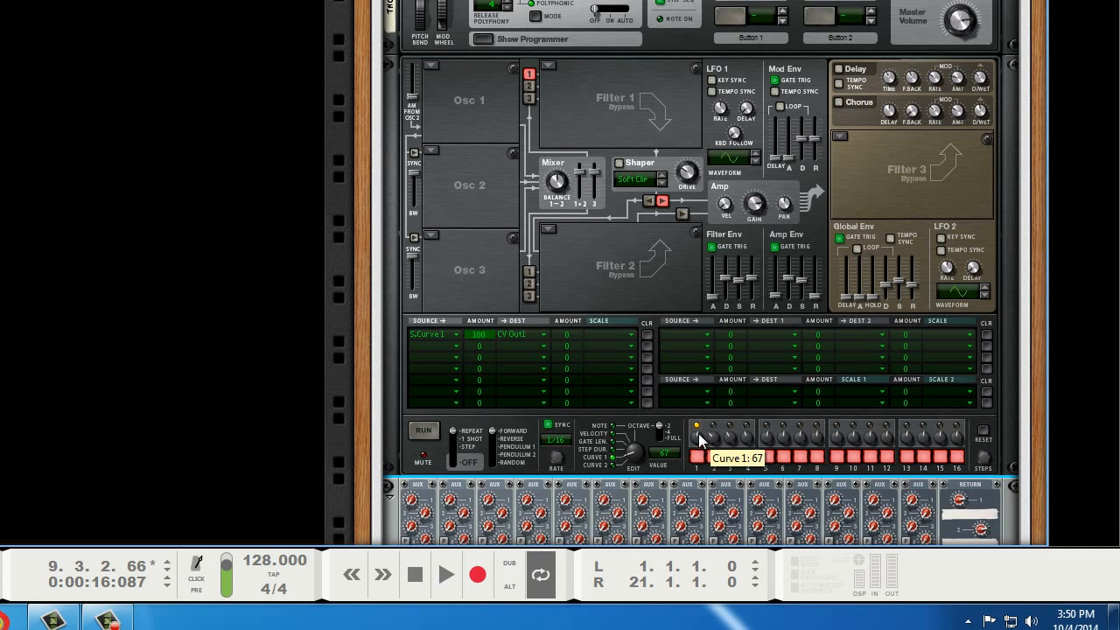
drag(697, 438, 701, 410)
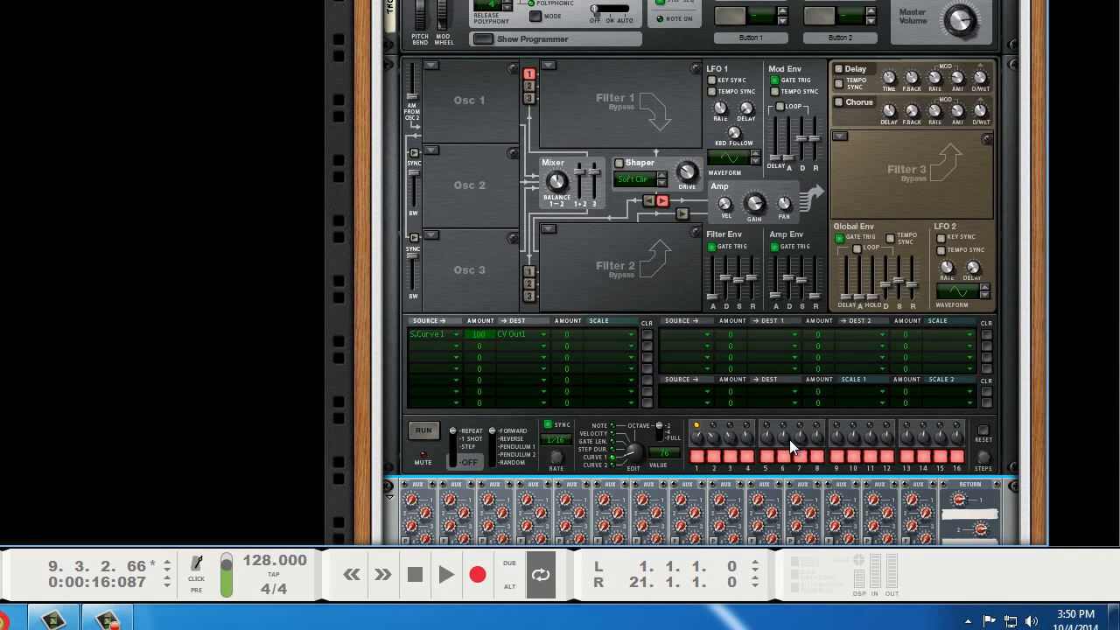
drag(785, 404, 785, 398)
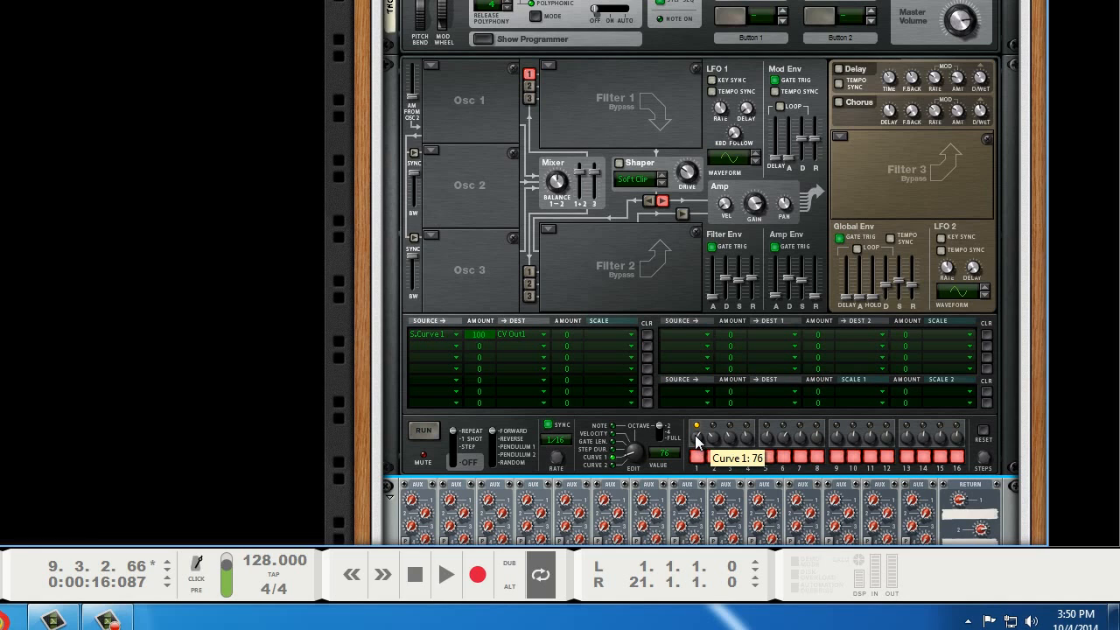
Find the next synced rates with step 1 and set Curve 1 on steps 7 and 8 to match, about 86 and 99.
drag(700, 445, 697, 418)
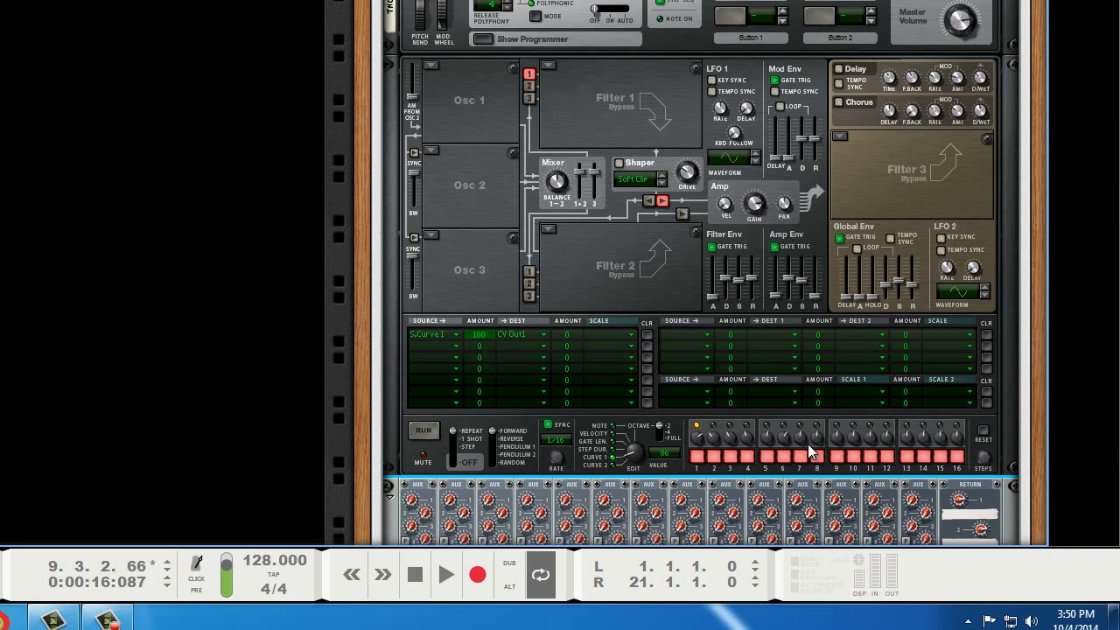
drag(800, 436, 798, 363)
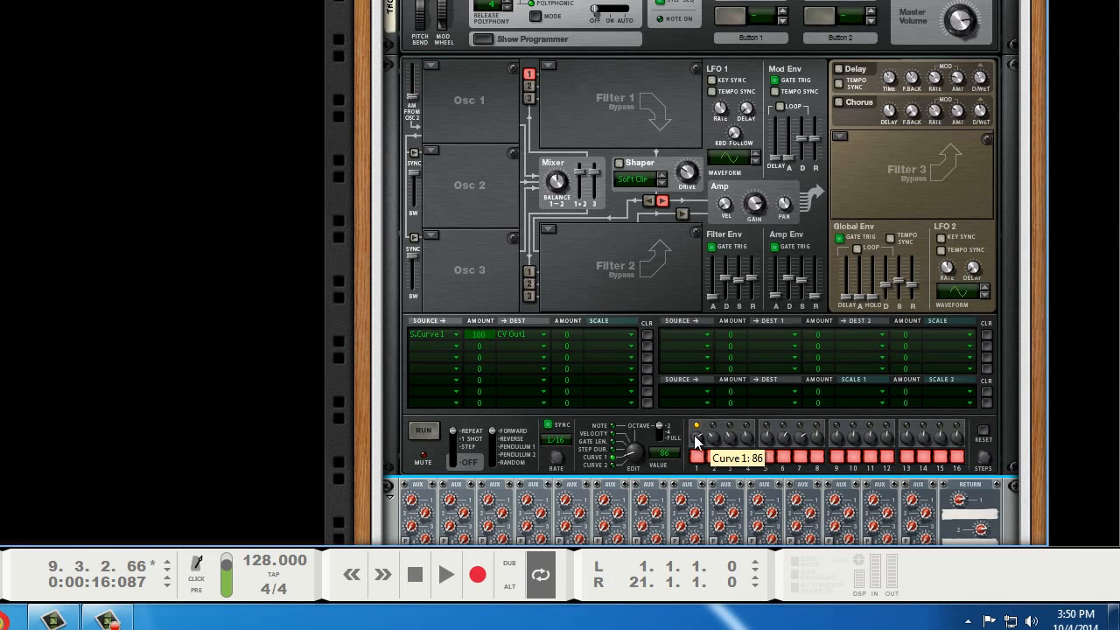
drag(698, 440, 701, 389)
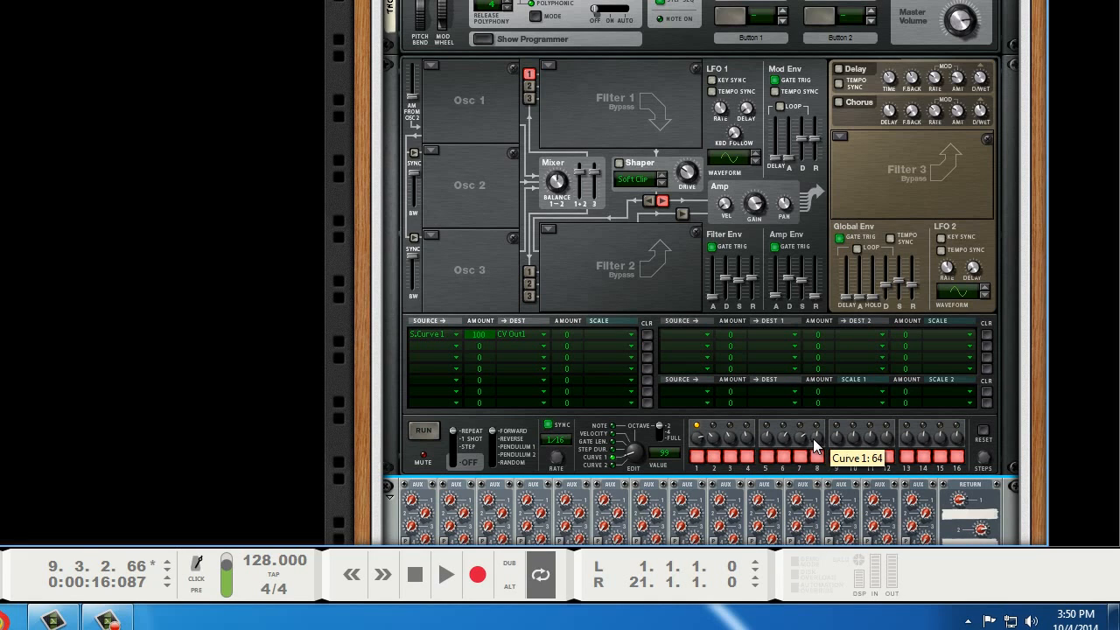
drag(814, 438, 829, 316)
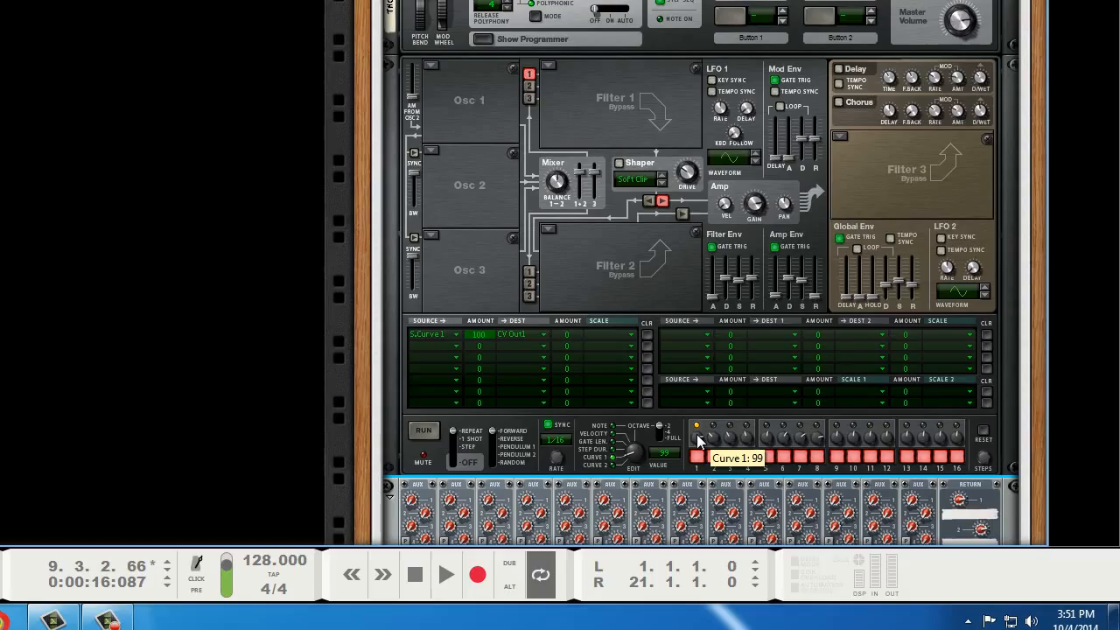
Find the next synced rate with step 1 at about 106, lower step 1 again, raise the step count, and set the sequencer direction to Random.
drag(697, 435, 707, 416)
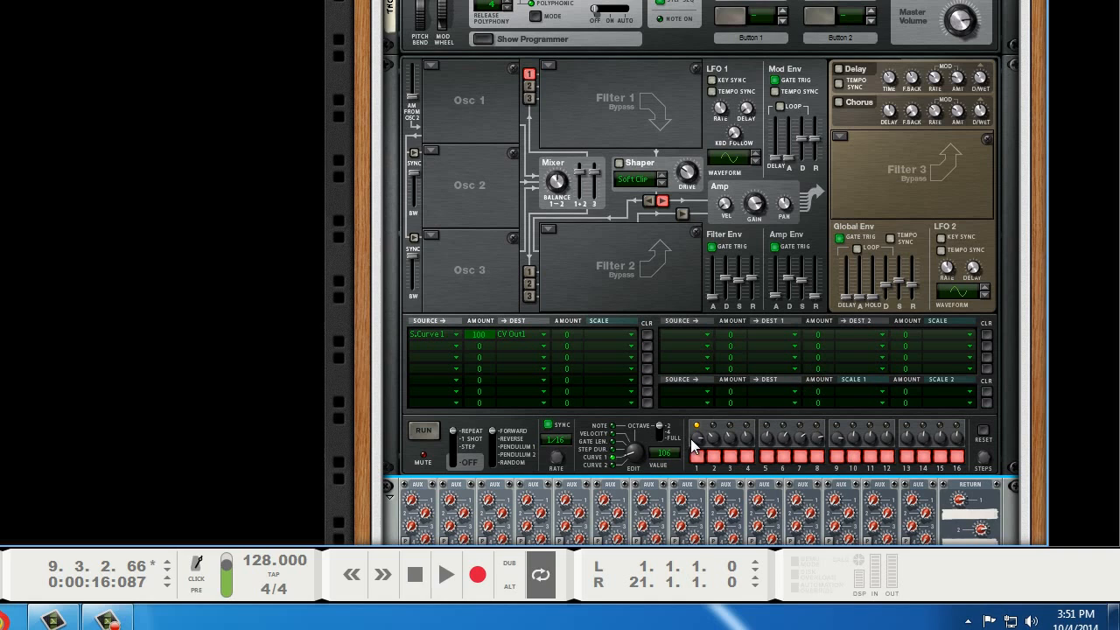
drag(704, 437, 698, 545)
mouse_move(983, 463)
drag(975, 481, 973, 481)
drag(491, 436, 491, 461)
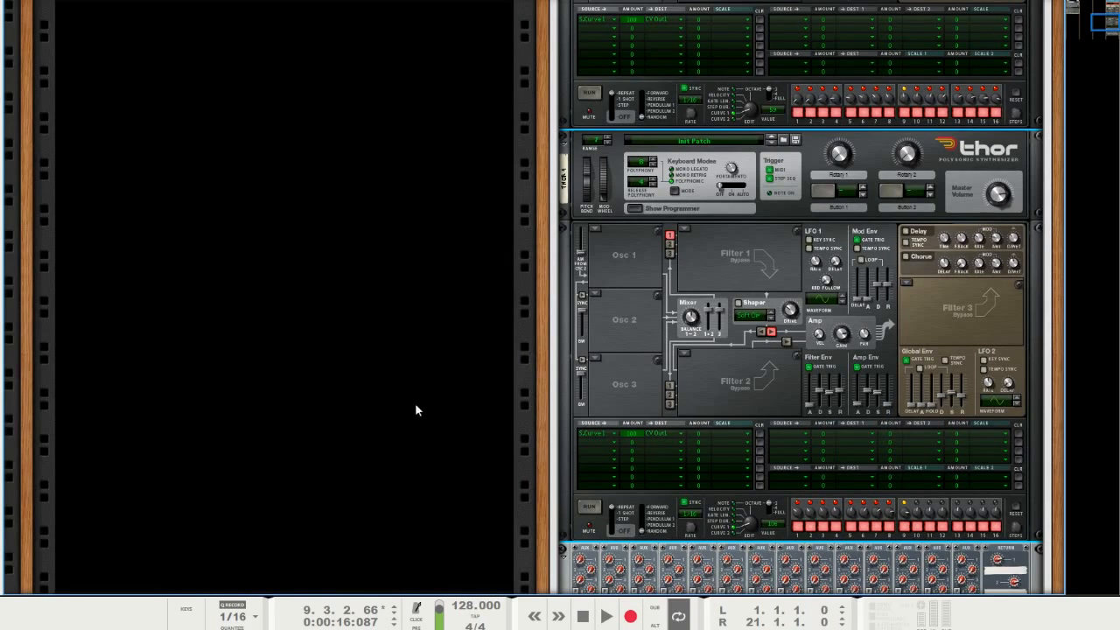
Add a third Thor below the second one in the Combinator and show its programmer.
scroll(372, 173, down, 3)
scroll(372, 173, up, 8)
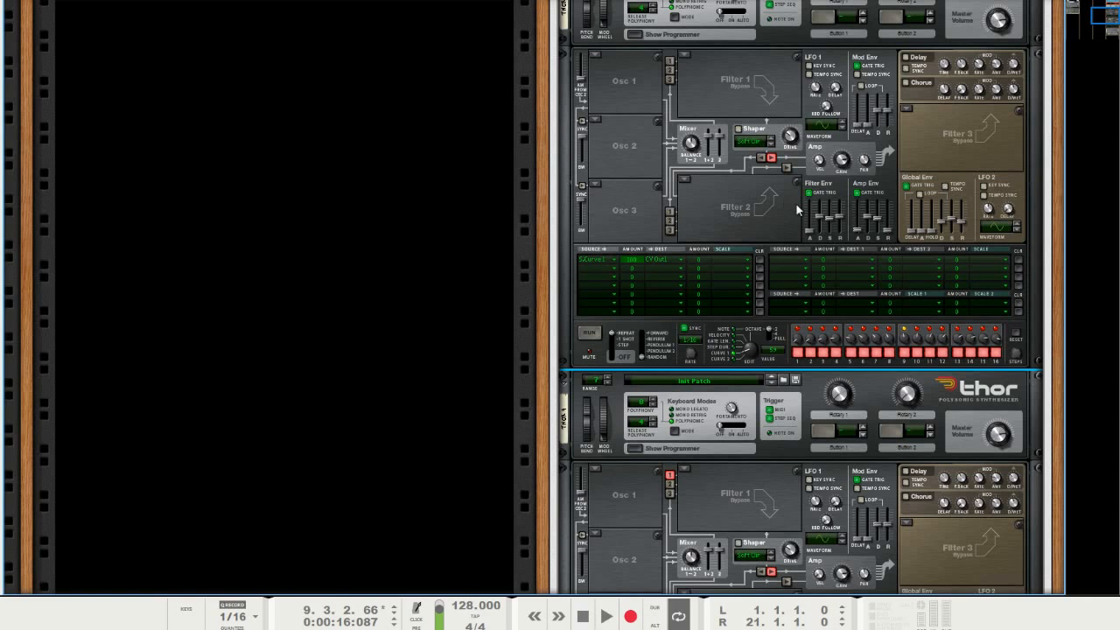
scroll(787, 202, up, 6)
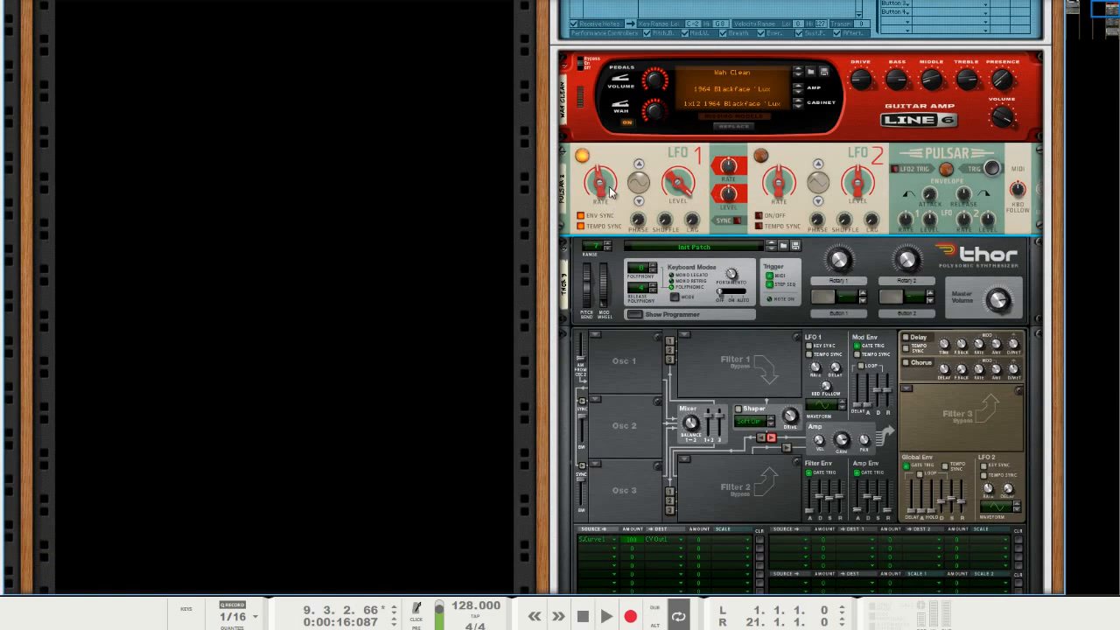
scroll(610, 191, down, 5)
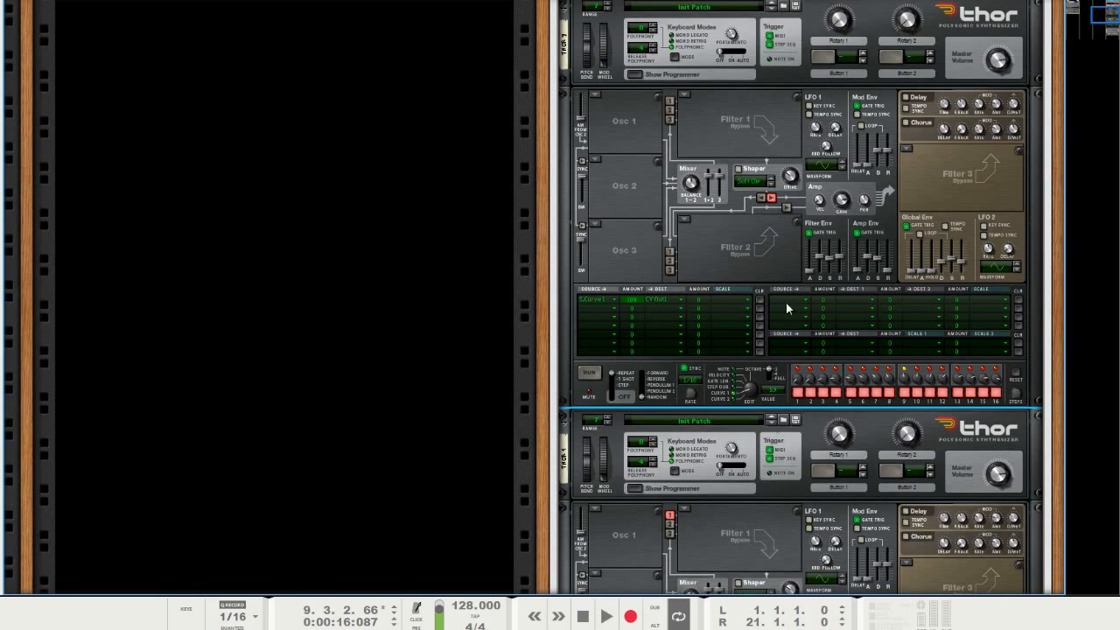
scroll(764, 250, down, 2)
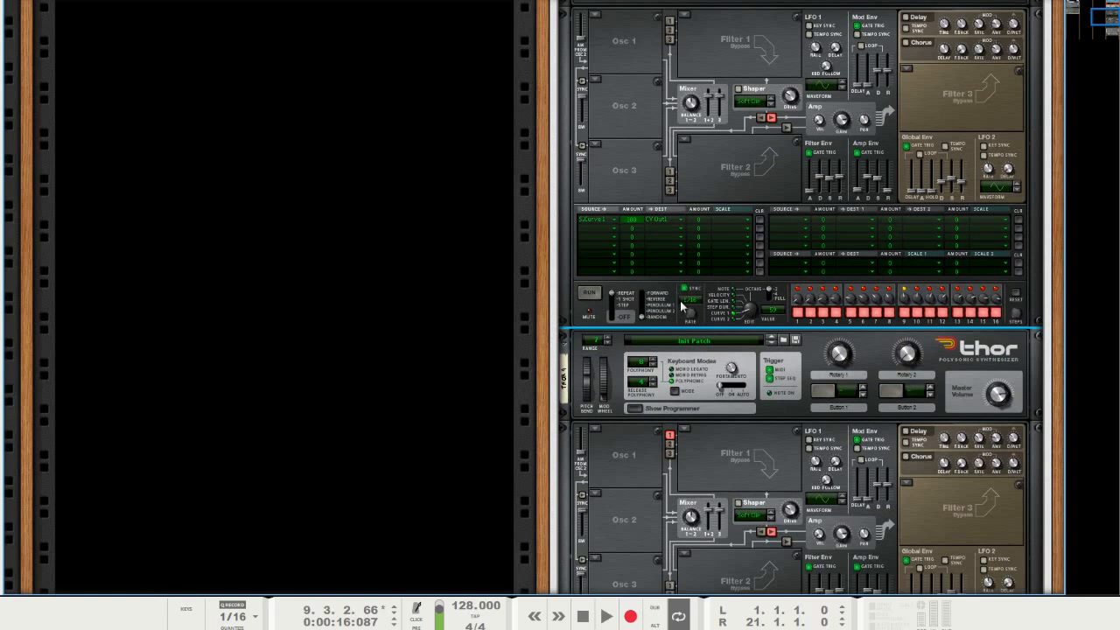
scroll(798, 90, down, 5)
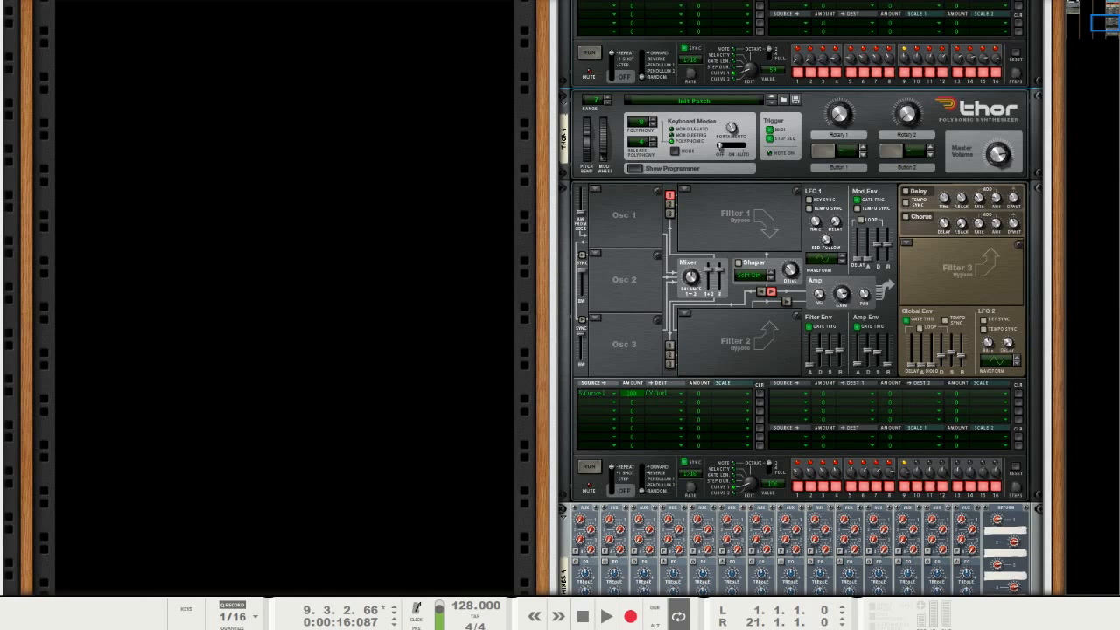
drag(692, 459, 674, 506)
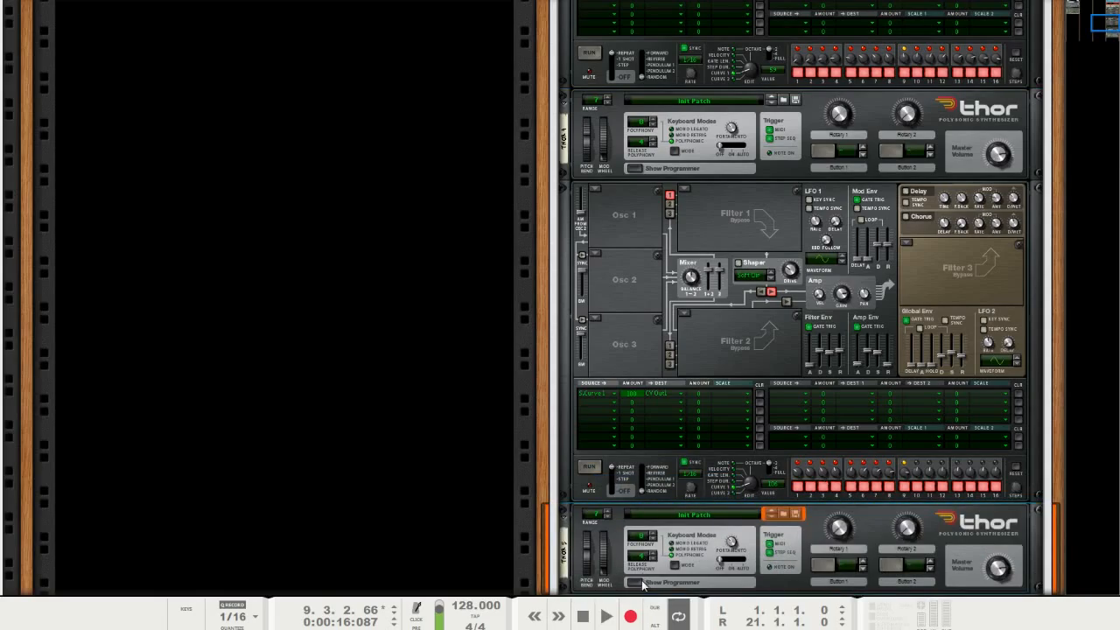
click(643, 583)
scroll(705, 558, down, 10)
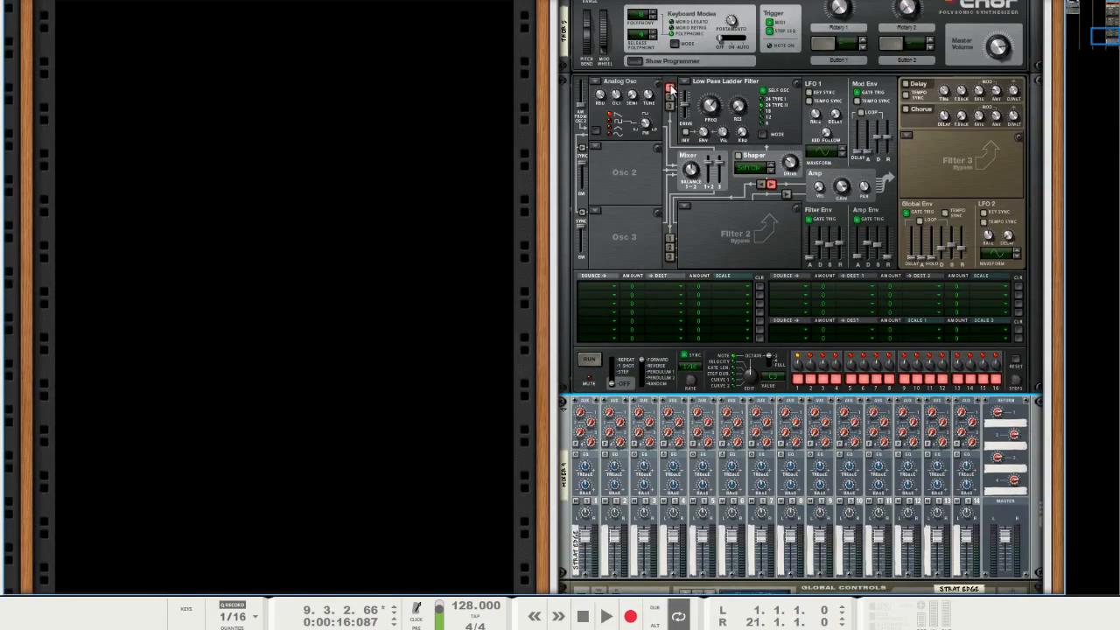
Turn off oscillator 1 and set filter 1 to Bypass in the new Thor.
click(605, 85)
click(485, 194)
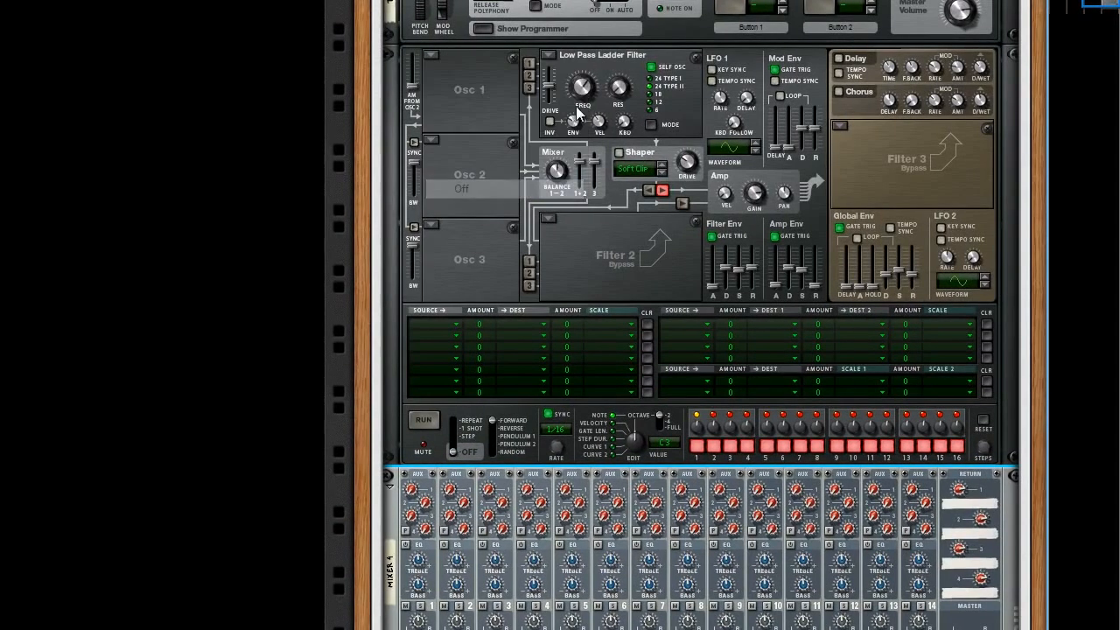
click(552, 56)
click(584, 151)
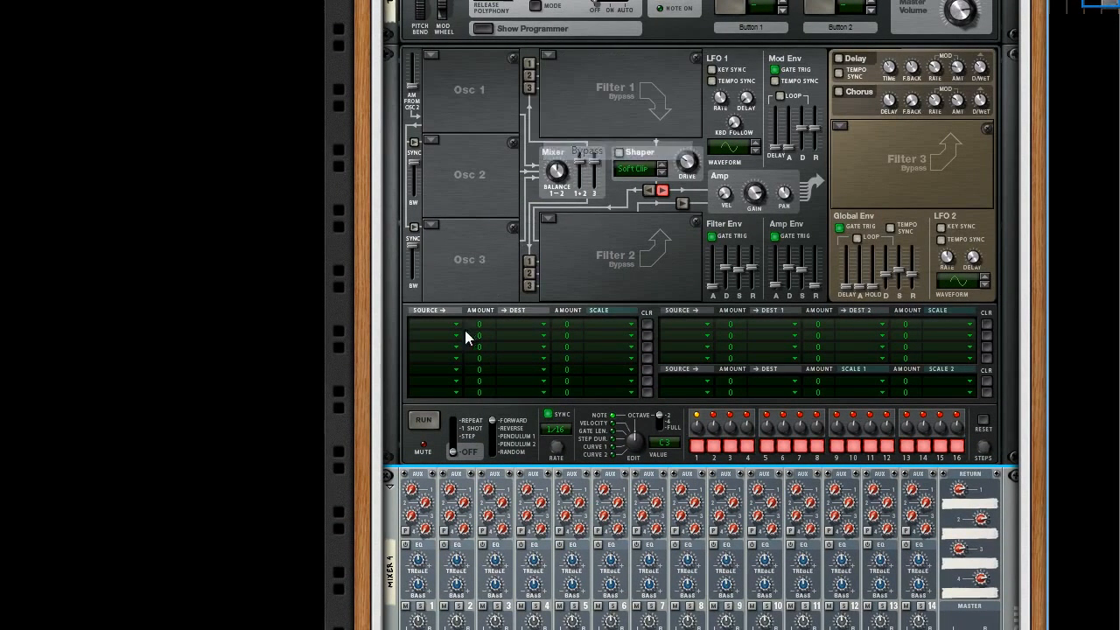
Route step sequencer Curve 1 to CV Out 1 with an amount of 100 in the new Thor's modulation matrix.
click(452, 325)
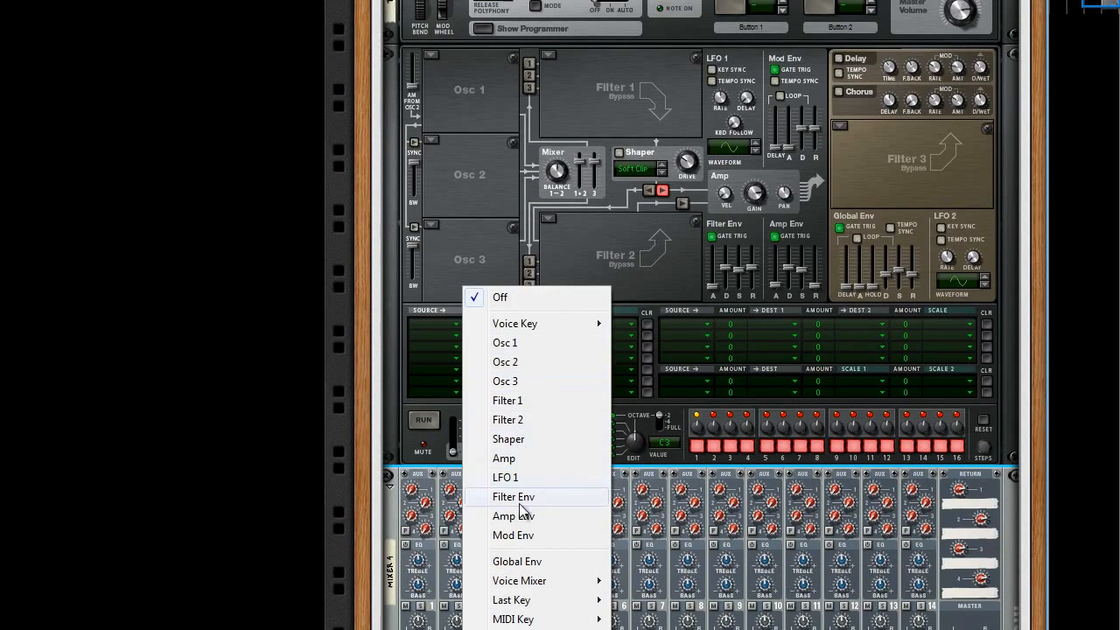
mouse_move(525, 629)
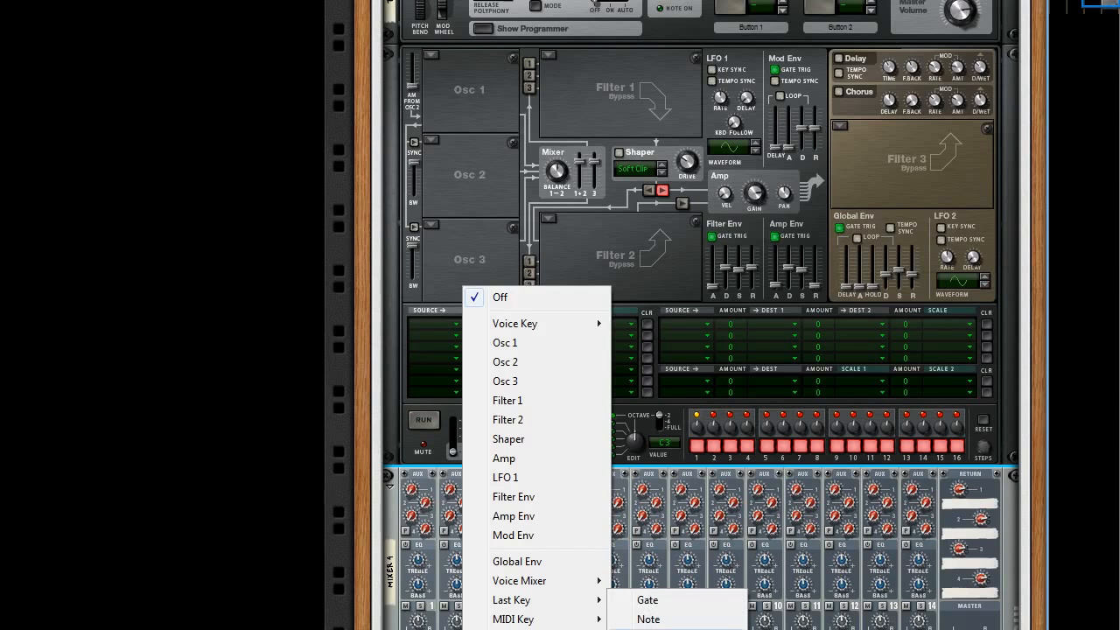
click(654, 629)
drag(493, 330, 493, 189)
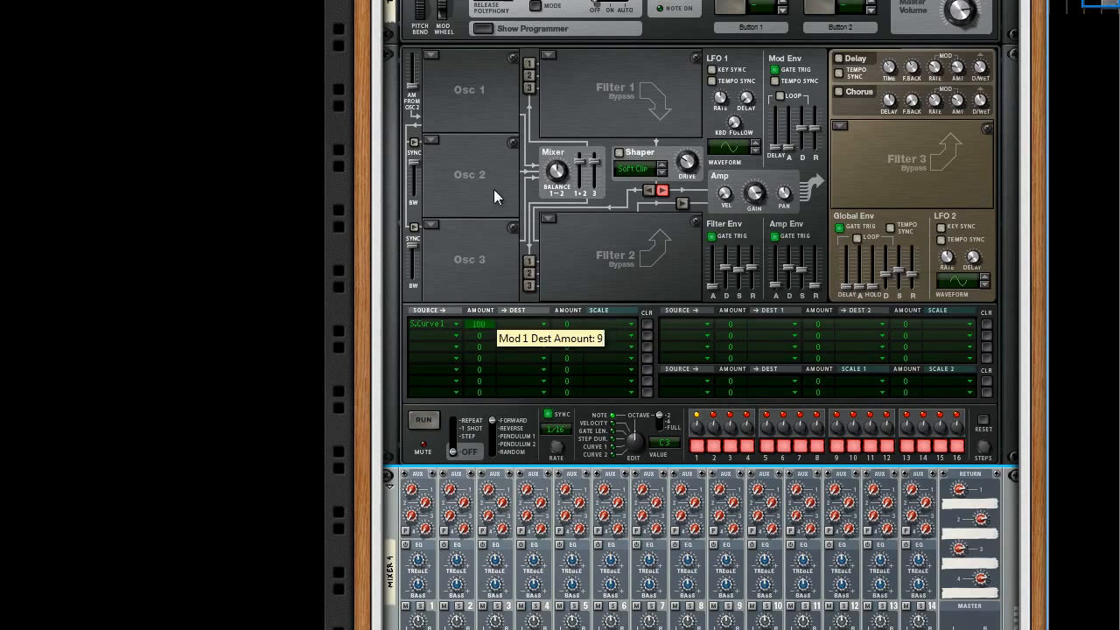
click(530, 323)
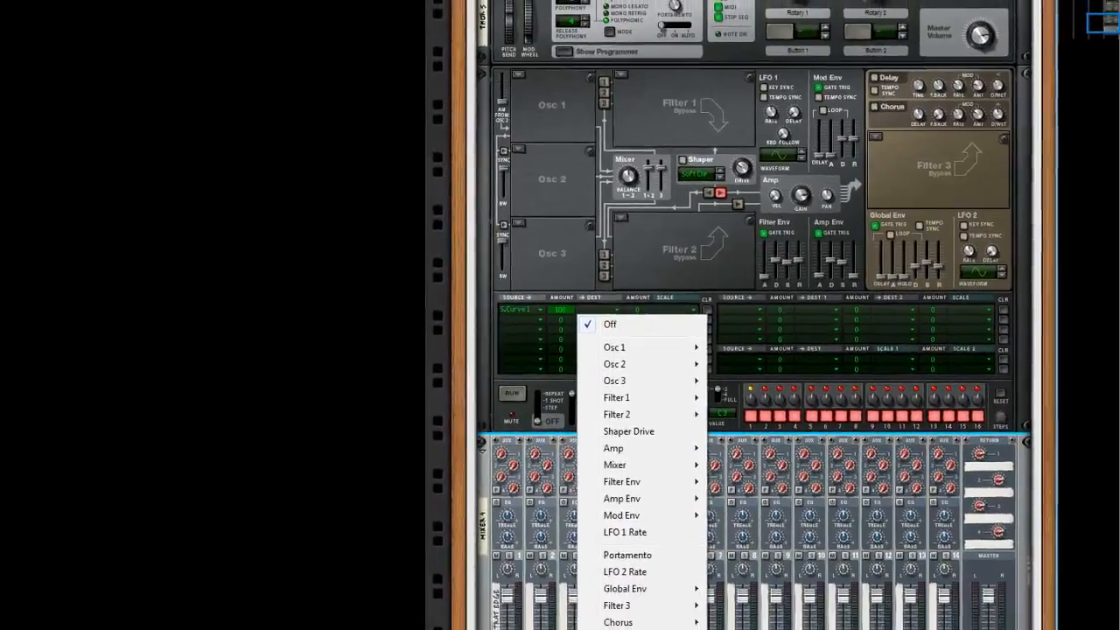
mouse_move(695, 615)
click(790, 618)
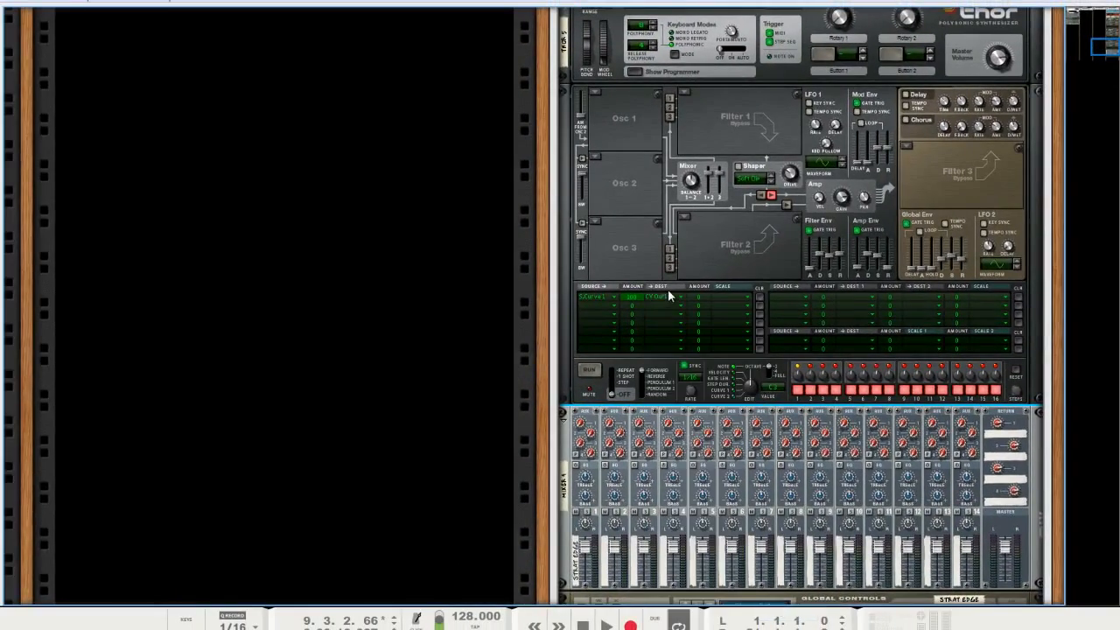
Patch the new Thor's CV 1 modulation output to the Combinator programmer's CV 3 input on the rack's rear, then return to the front.
scroll(670, 294, up, 1)
key(Tab)
scroll(857, 439, up, 2)
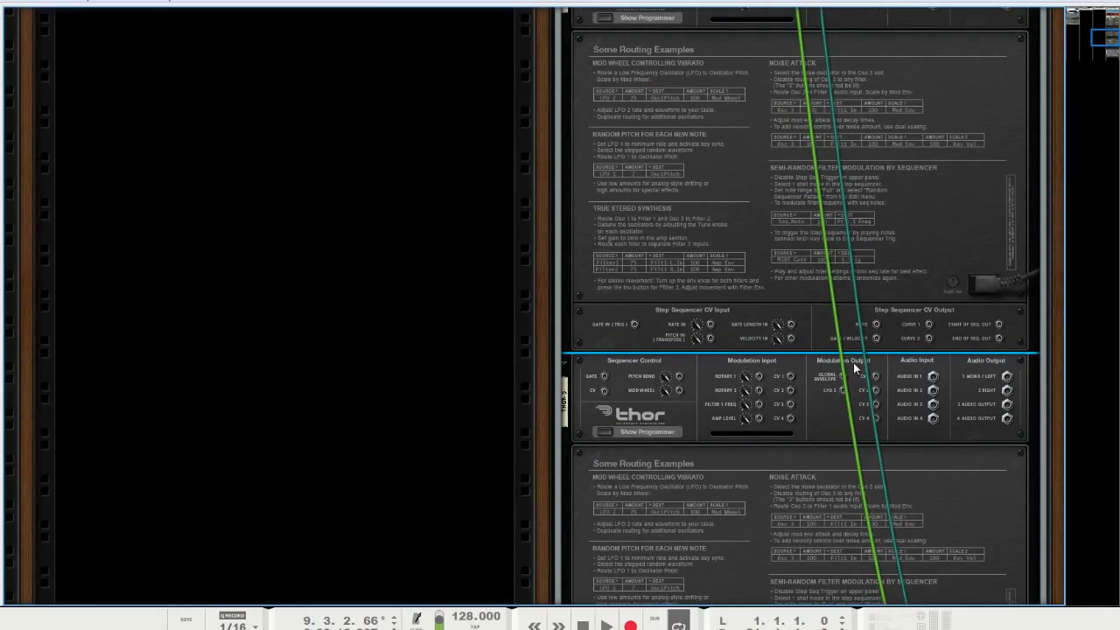
drag(877, 376, 716, 171)
scroll(825, 211, up, 6)
scroll(793, 128, up, 3)
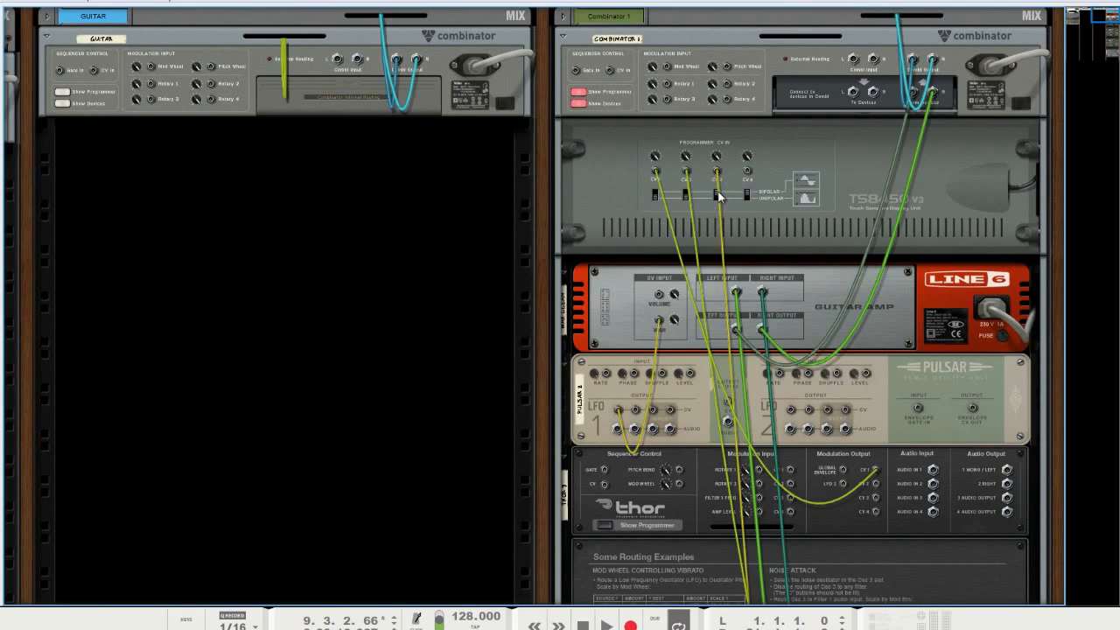
key(Tab)
Hide the programmers of Thor 3 and Thor 4.
scroll(833, 418, down, 15)
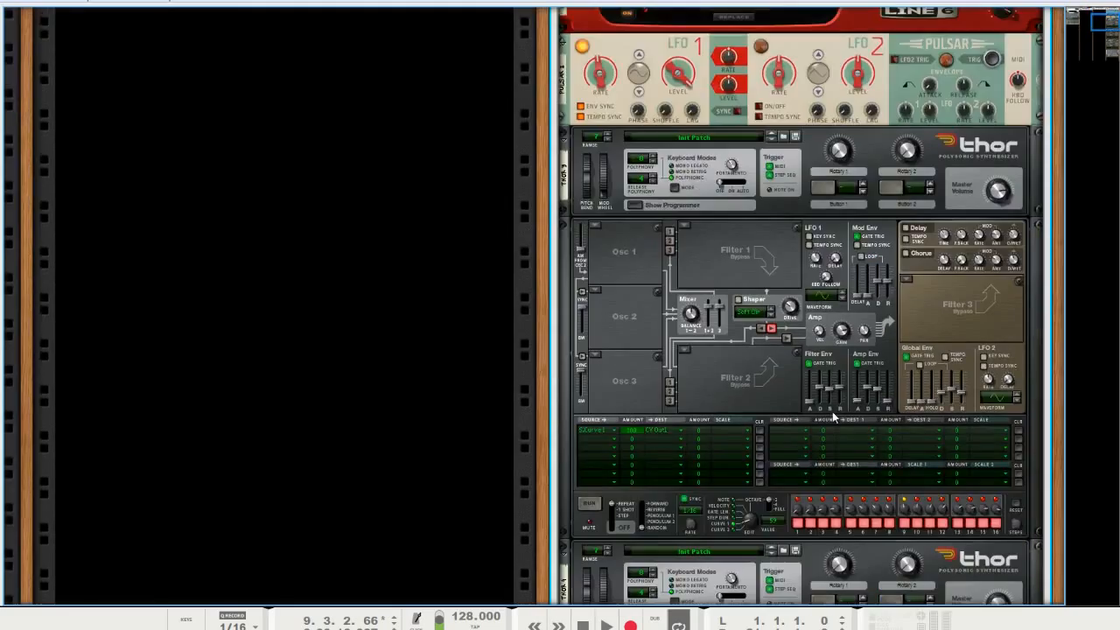
scroll(832, 417, down, 5)
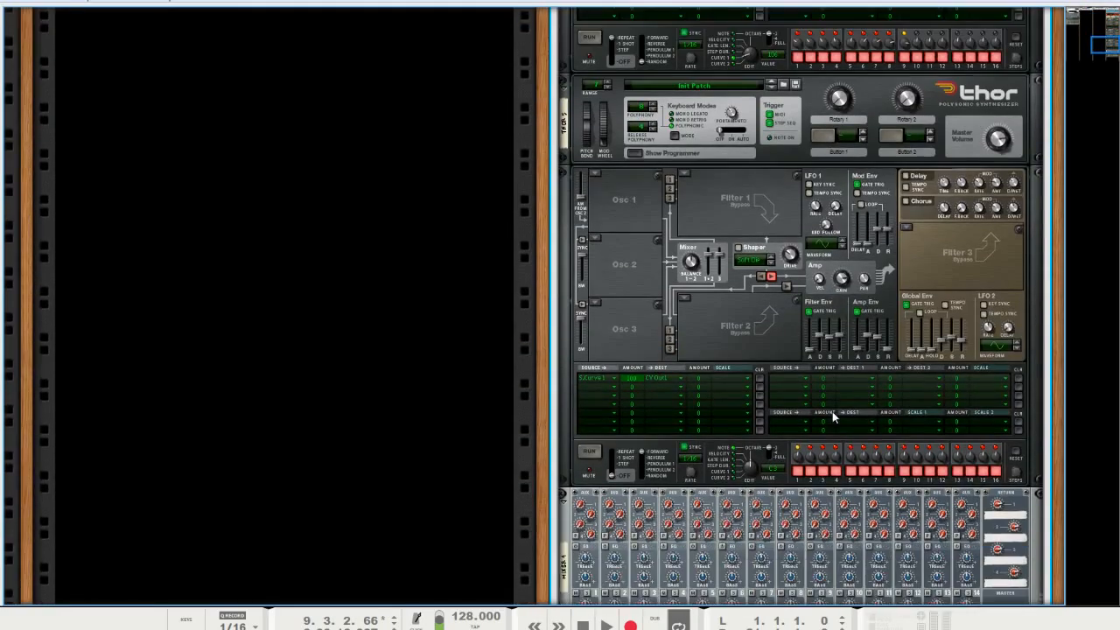
scroll(786, 331, up, 3)
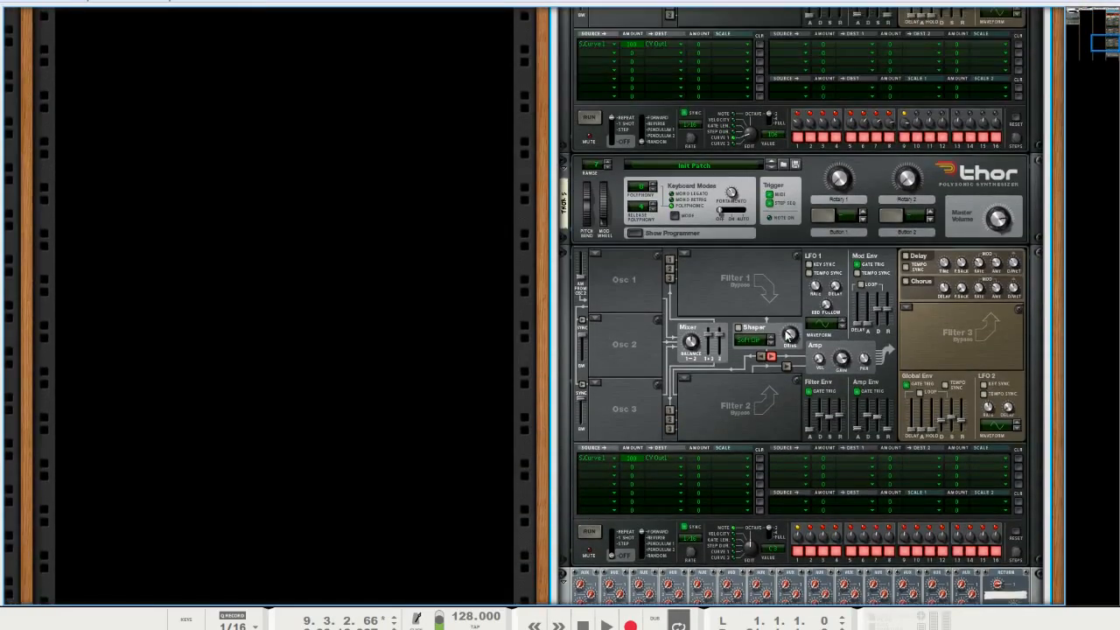
mouse_move(787, 334)
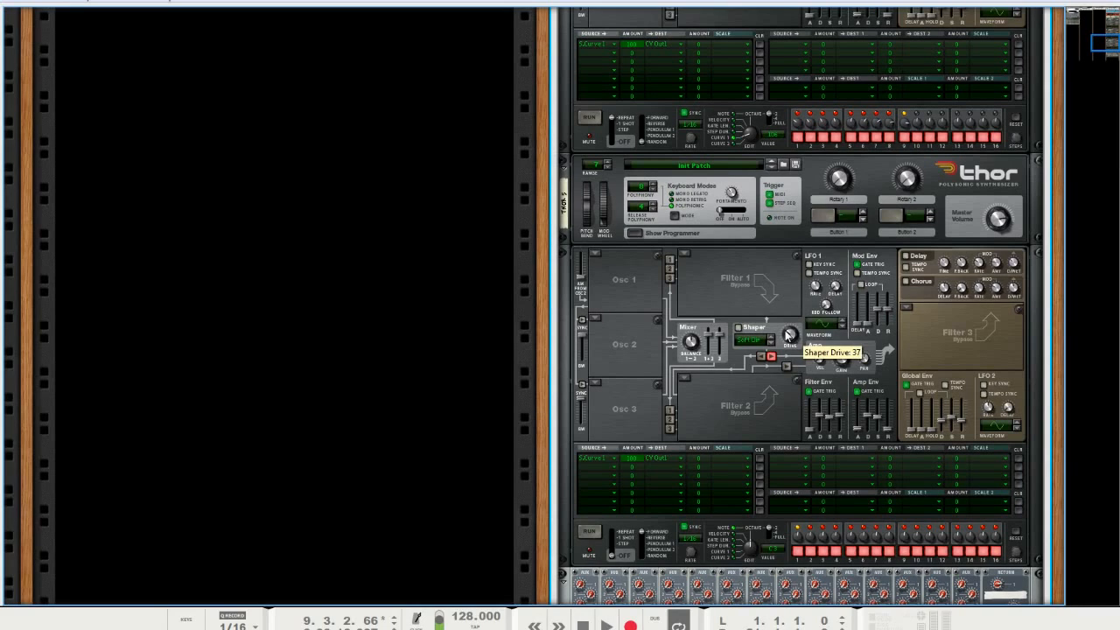
scroll(788, 334, up, 2)
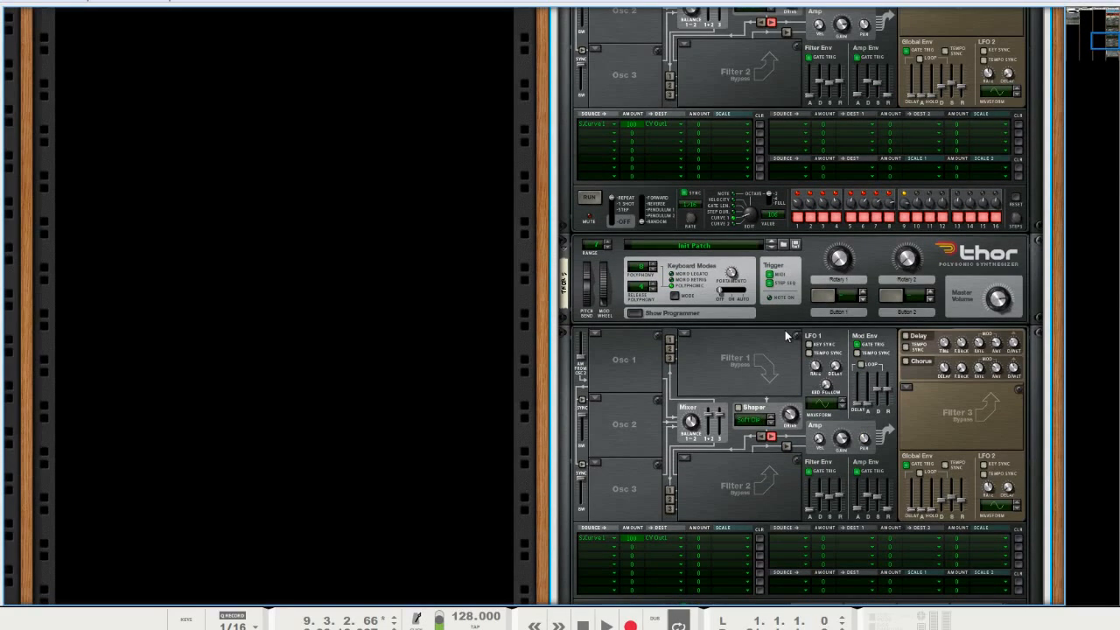
scroll(785, 329, up, 10)
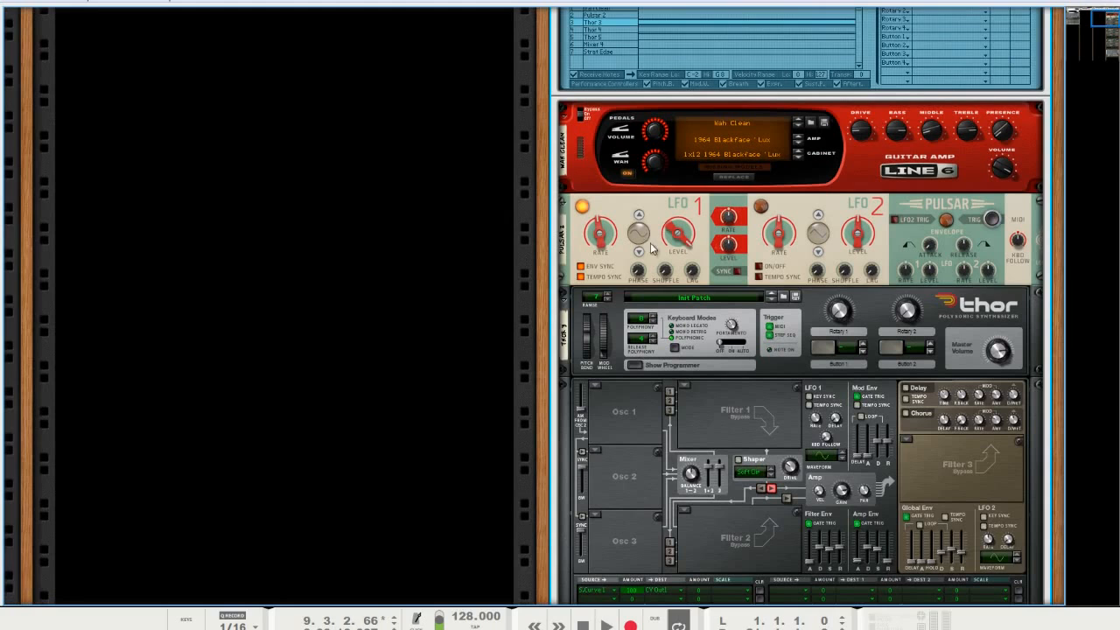
click(634, 365)
scroll(648, 388, down, 2)
click(638, 378)
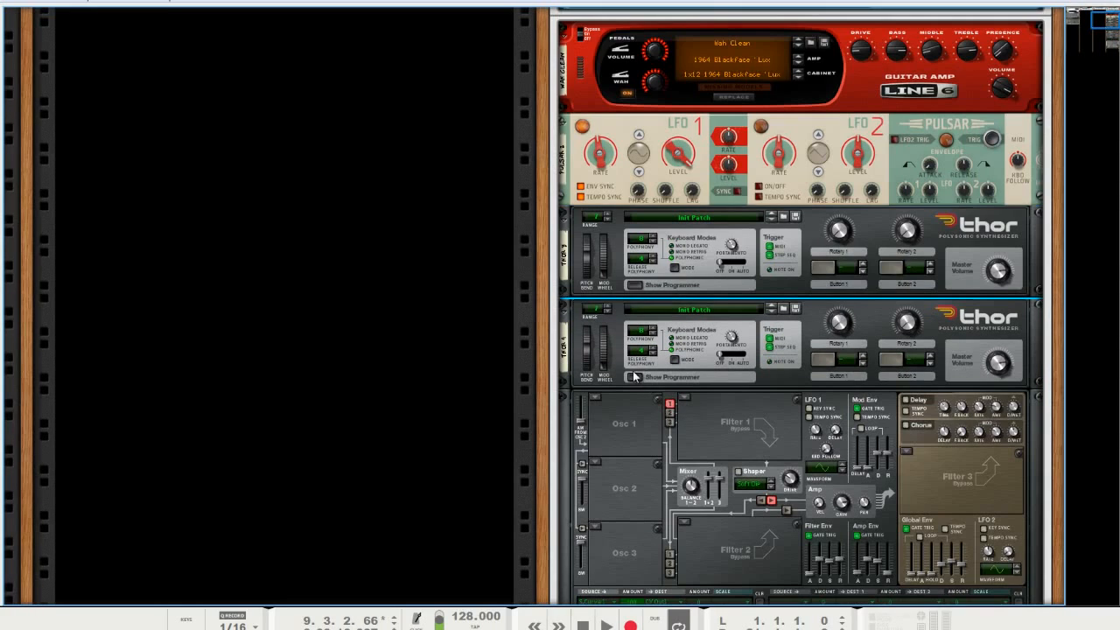
Fold the Thor 3 and Thor 4 devices in the rack.
scroll(747, 351, down, 3)
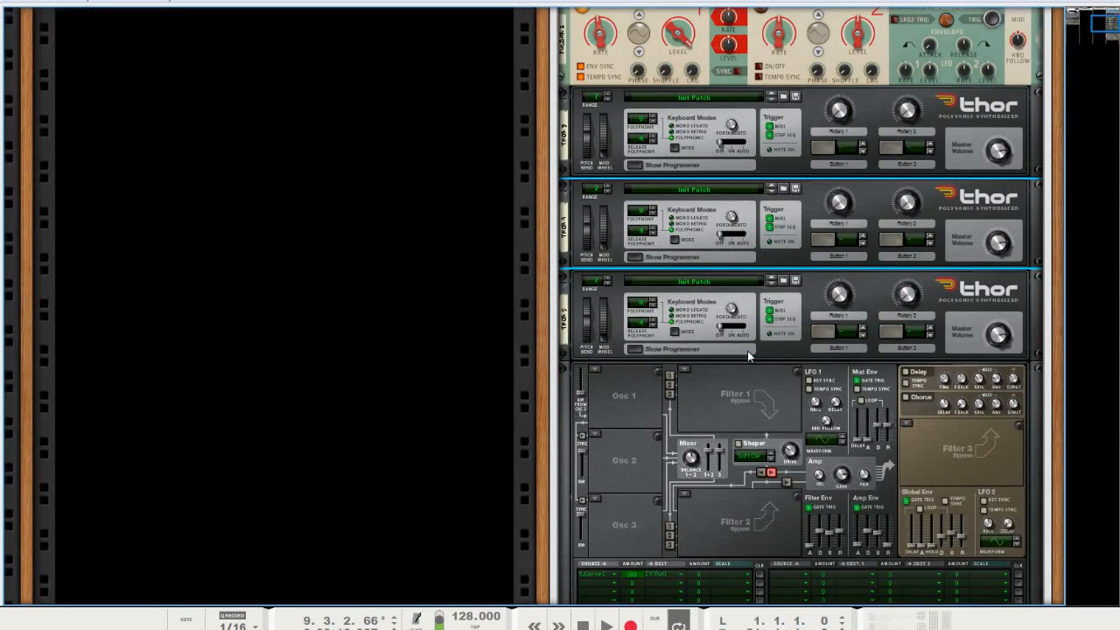
scroll(747, 351, up, 3)
click(569, 219)
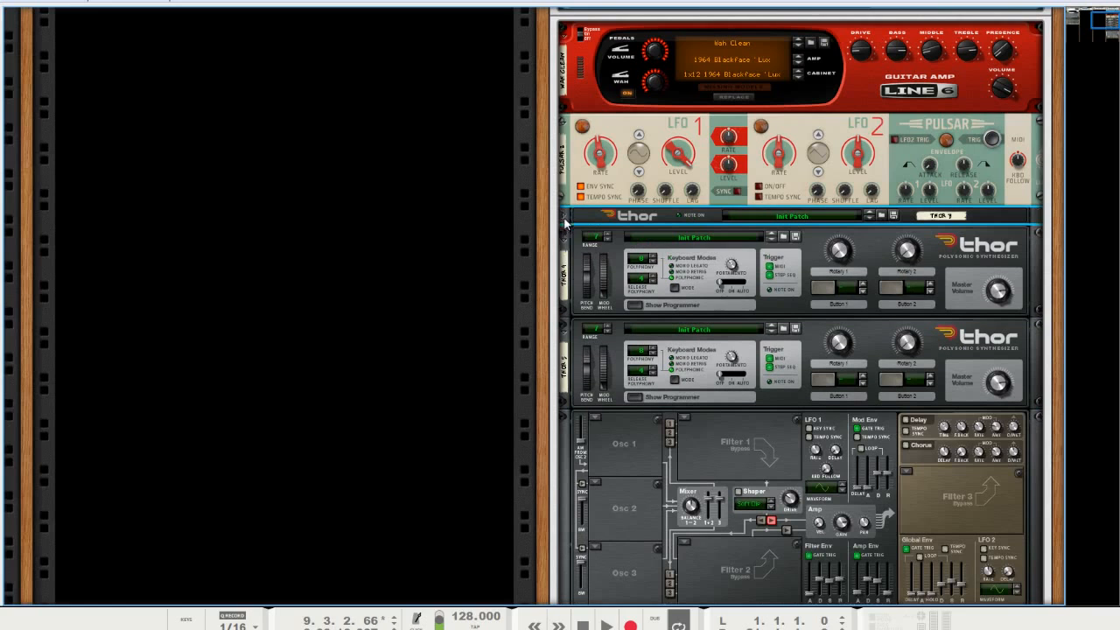
click(565, 240)
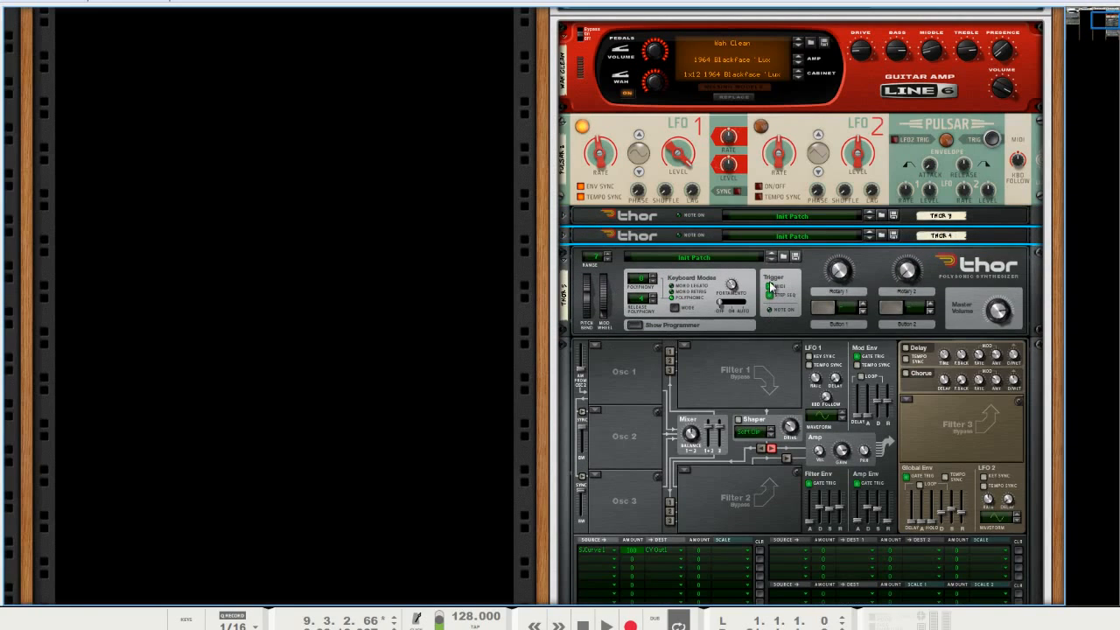
Map the Combinator's CV Input 3 to the LFO1 Waveform of Pulsar 2 in the modulation routing.
scroll(769, 281, up, 6)
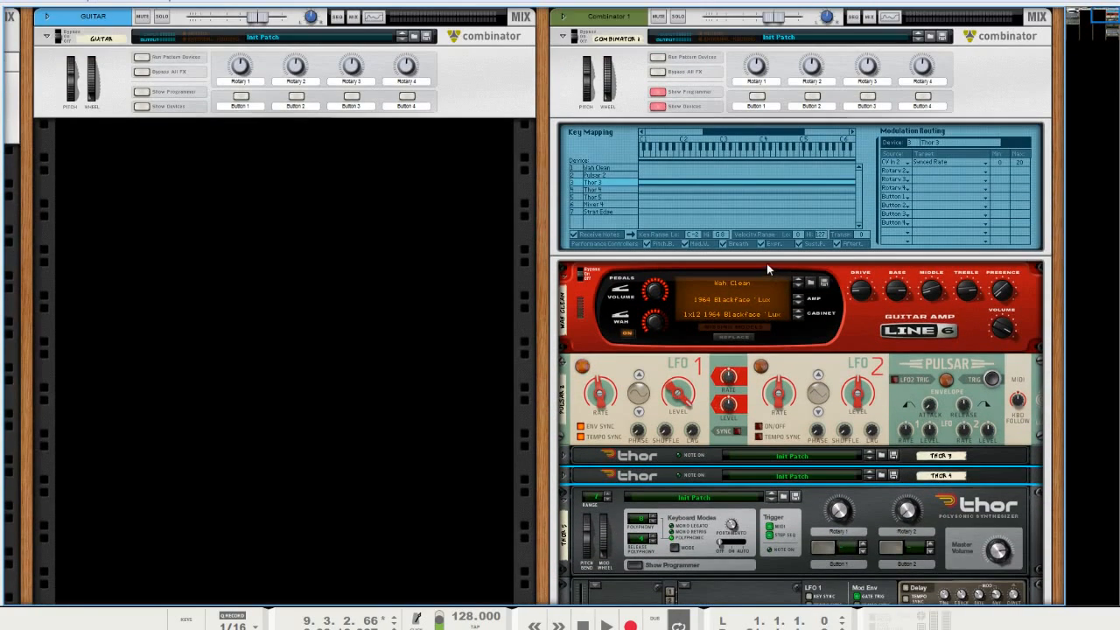
scroll(767, 263, down, 1)
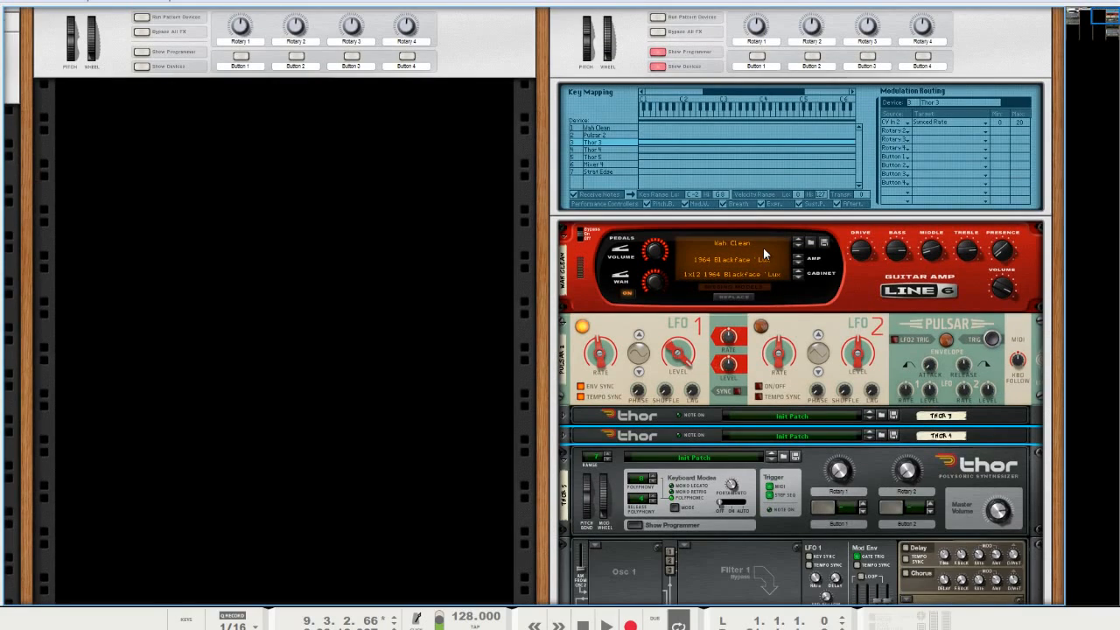
click(603, 134)
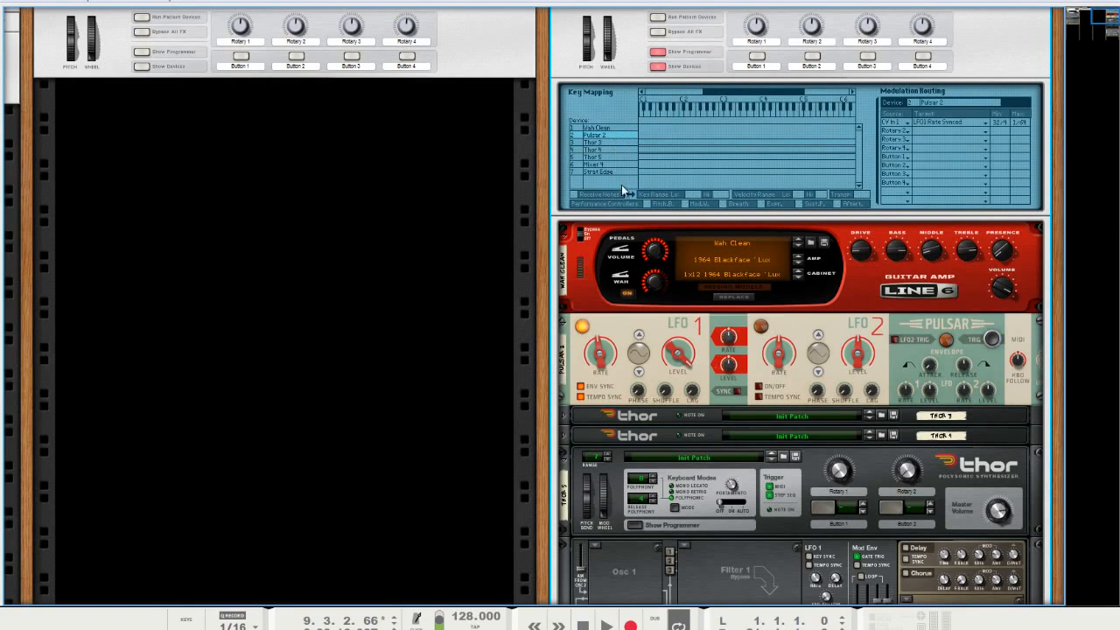
click(910, 130)
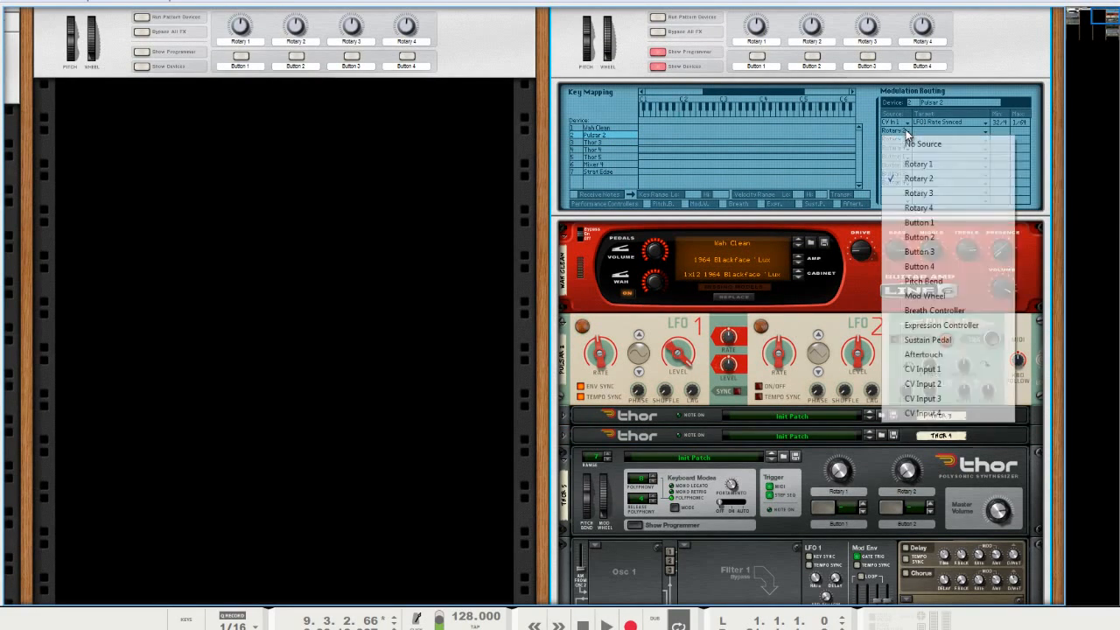
click(935, 402)
click(951, 128)
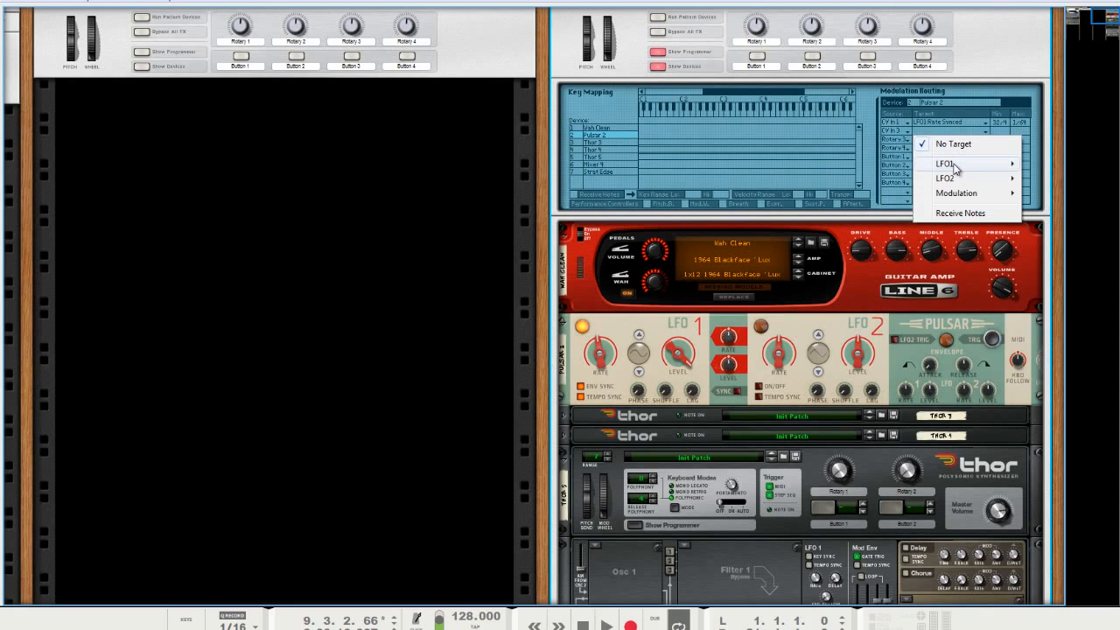
mouse_move(952, 166)
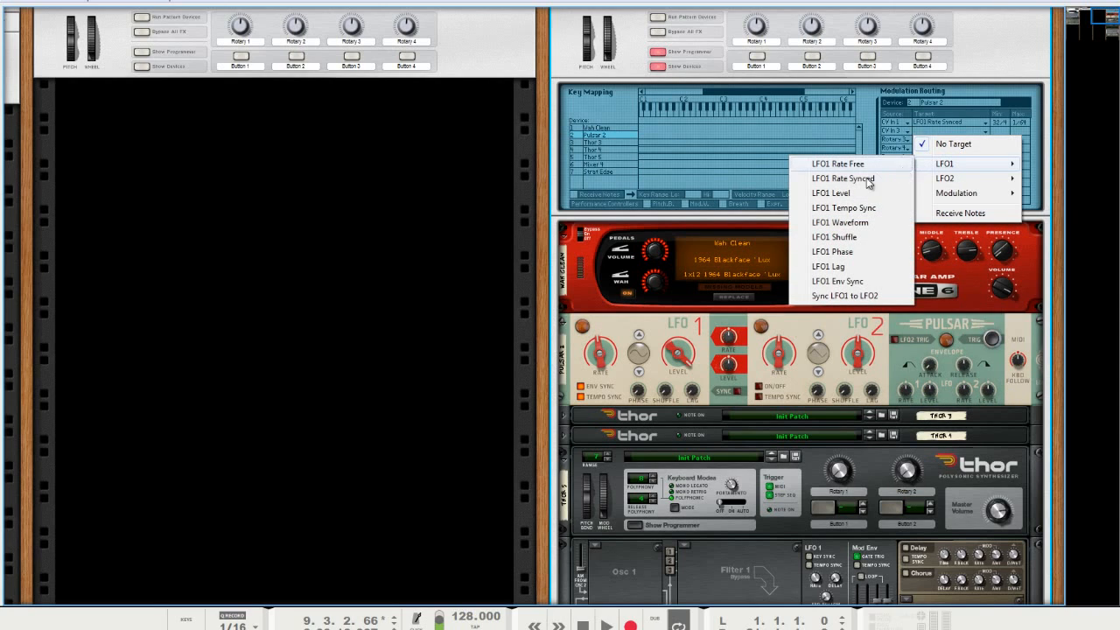
click(828, 224)
Set Thor 5's step sequencer to Repeat mode and select Curve 1 as the value edited by its step knobs.
scroll(827, 224, down, 6)
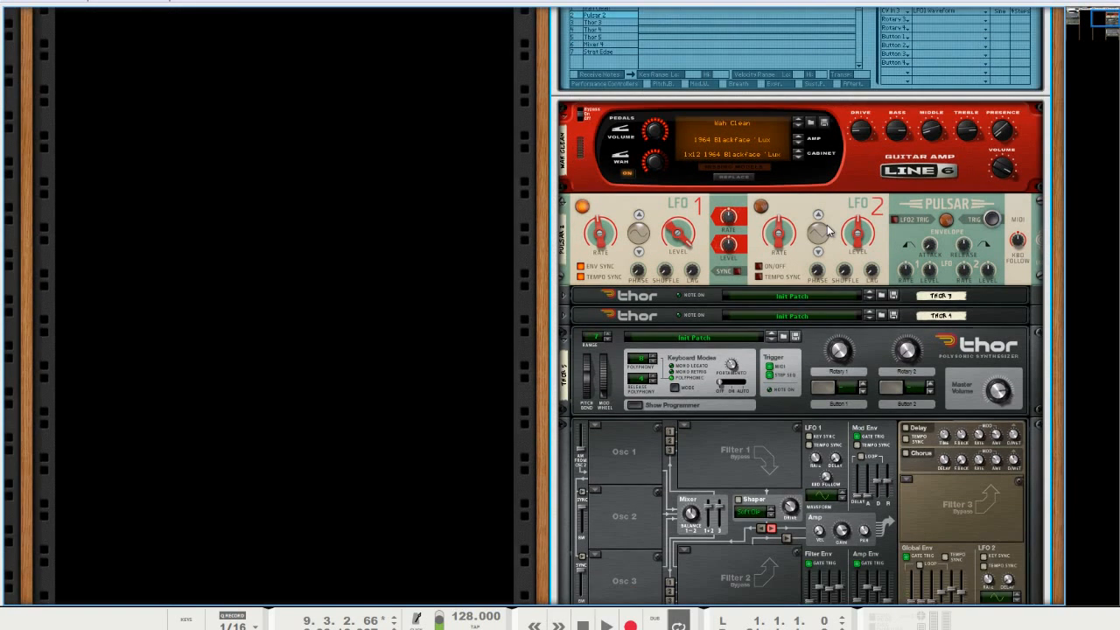
scroll(826, 225, up, 3)
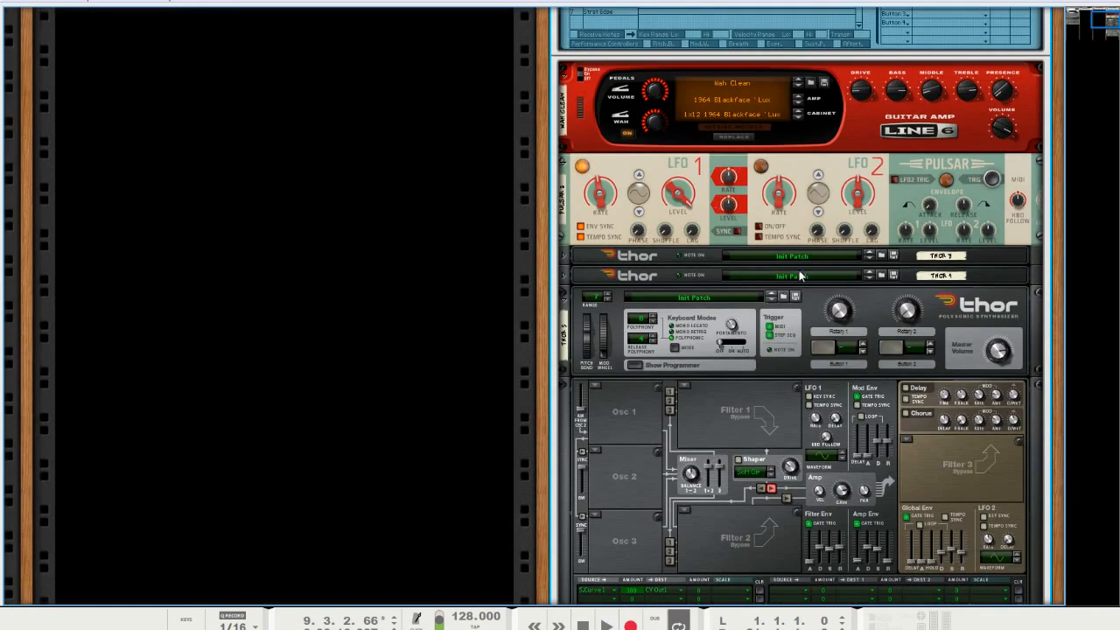
scroll(735, 353, down, 2)
scroll(748, 425, down, 1)
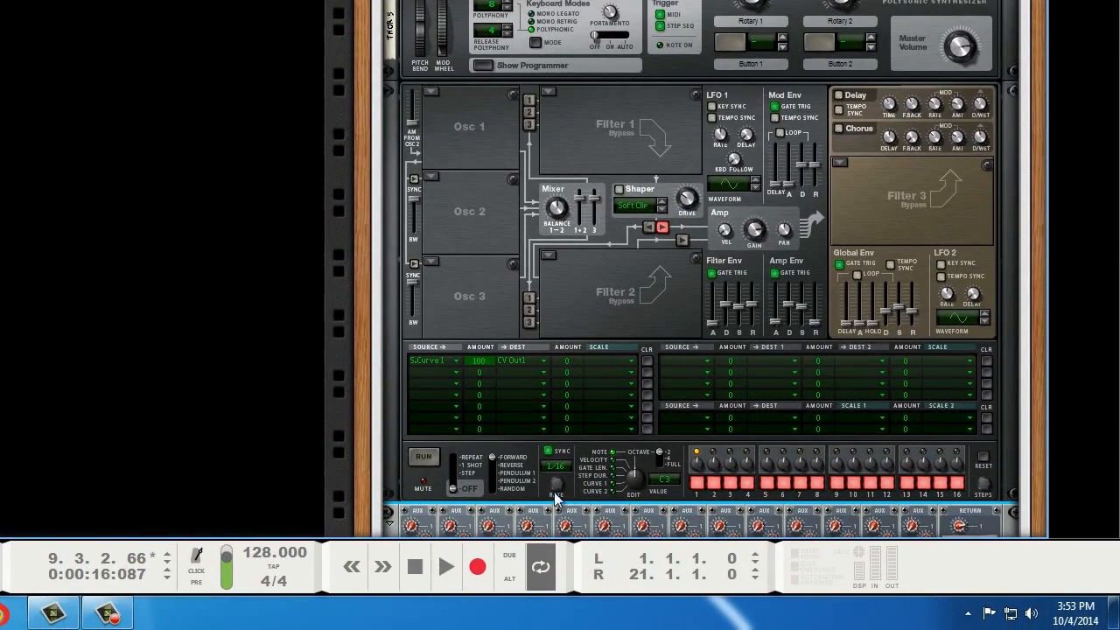
click(450, 461)
drag(630, 486, 626, 504)
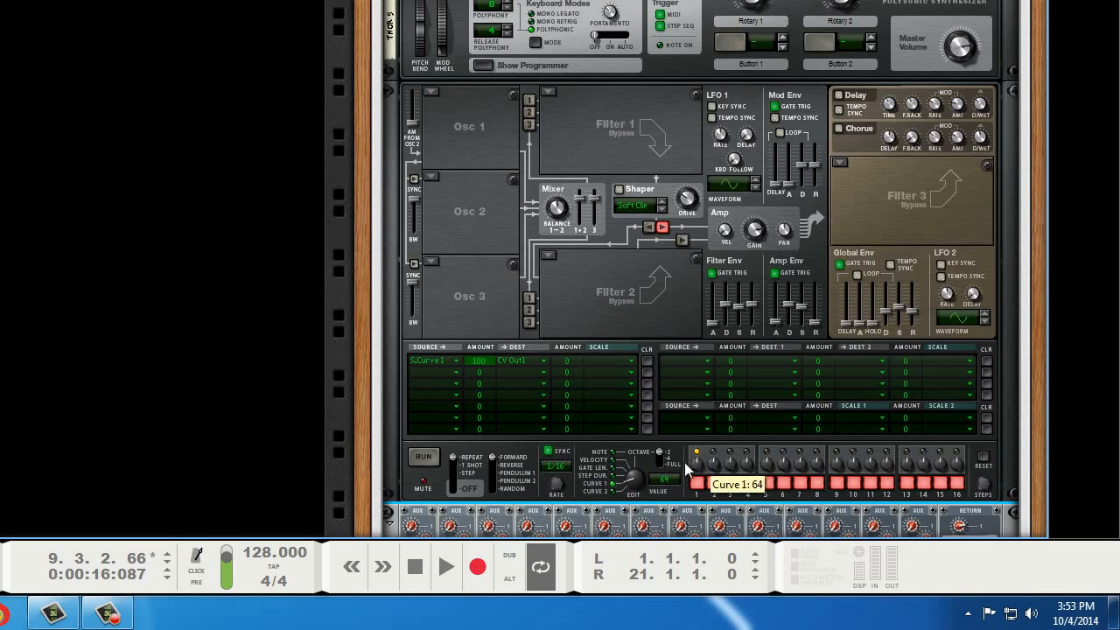
Try Curve 1 values of 127 and 0 on Thor 5's step 1, and adjust the values of steps 2 and 3.
drag(687, 466, 714, 417)
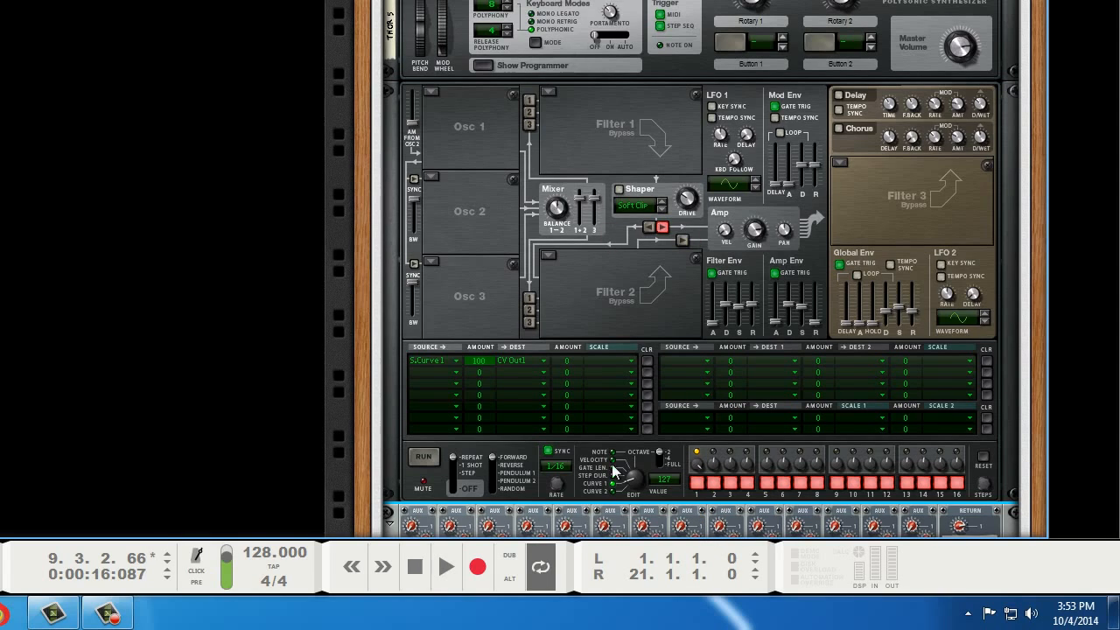
drag(700, 465, 706, 604)
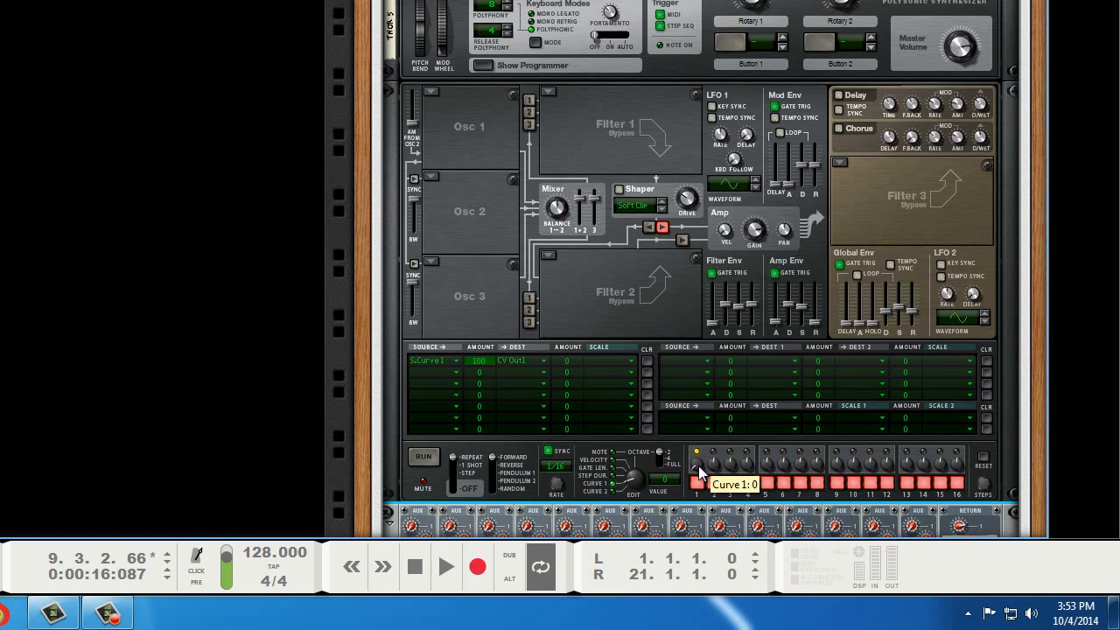
drag(698, 465, 702, 583)
drag(715, 464, 709, 420)
drag(730, 467, 730, 500)
Set Curve 1 to 42 on step 4, 58 on step 5 and 74 on step 6, finding each value on step 1.
drag(697, 463, 700, 404)
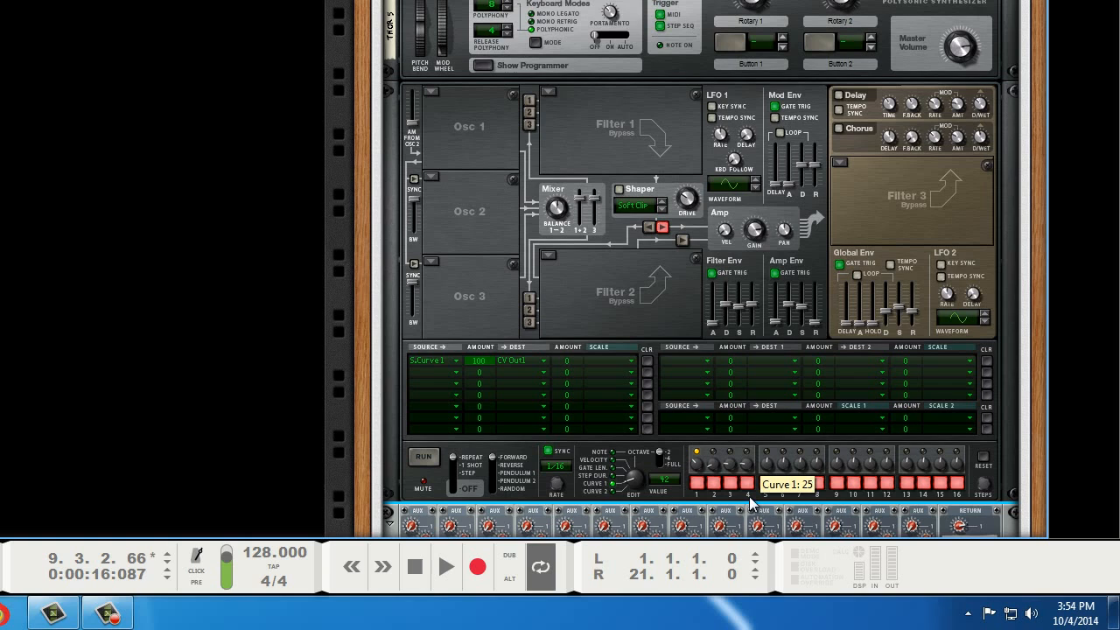
drag(749, 501, 749, 490)
drag(698, 465, 698, 442)
drag(768, 475, 770, 473)
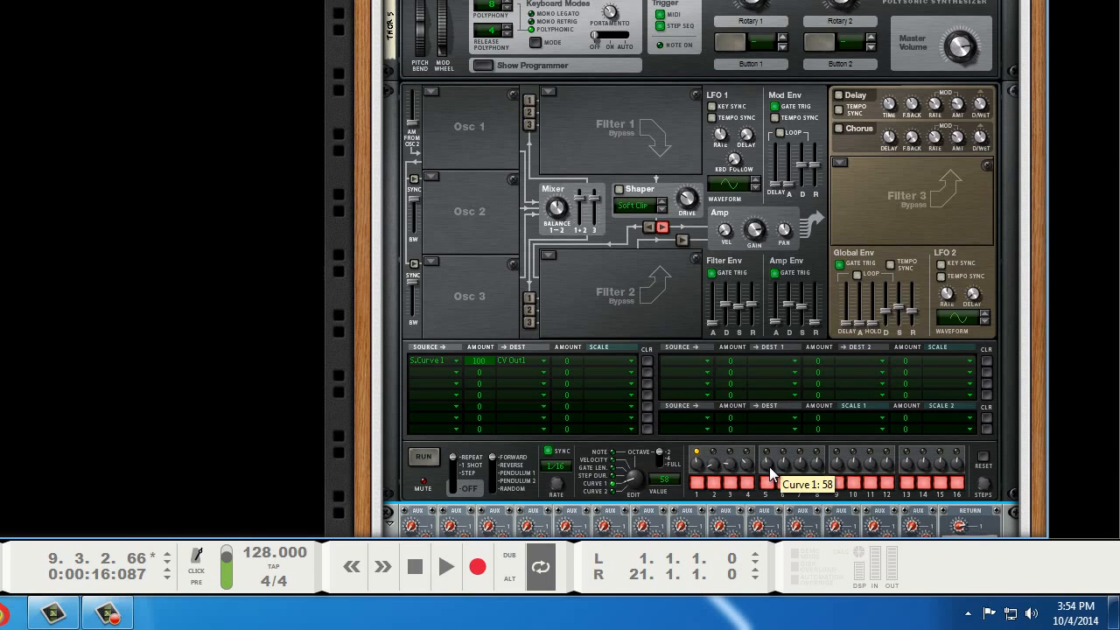
drag(696, 466, 695, 408)
drag(787, 452, 795, 426)
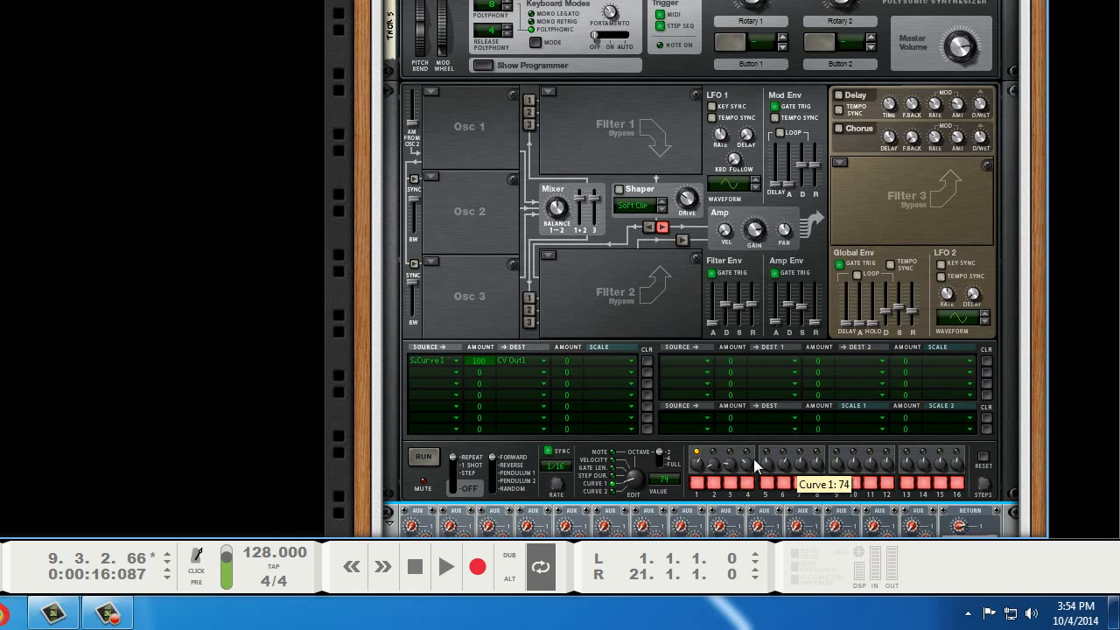
Set Curve 1 to 90 on step 7, 105 on step 8 and about 124 on step 9, finding each value on step 1.
drag(697, 462, 708, 406)
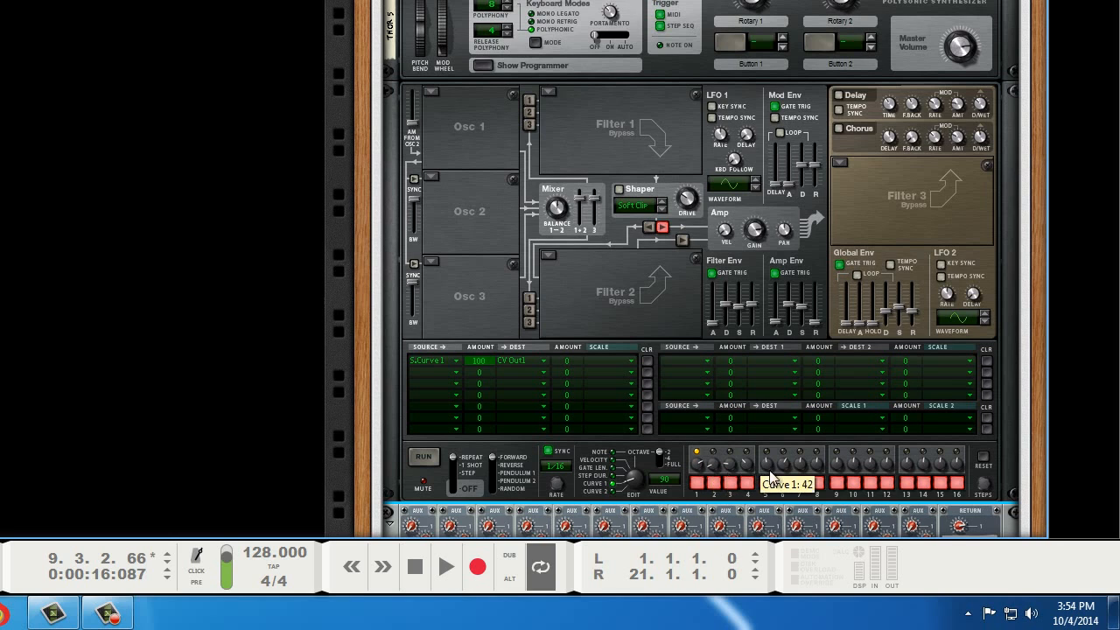
drag(803, 440, 813, 371)
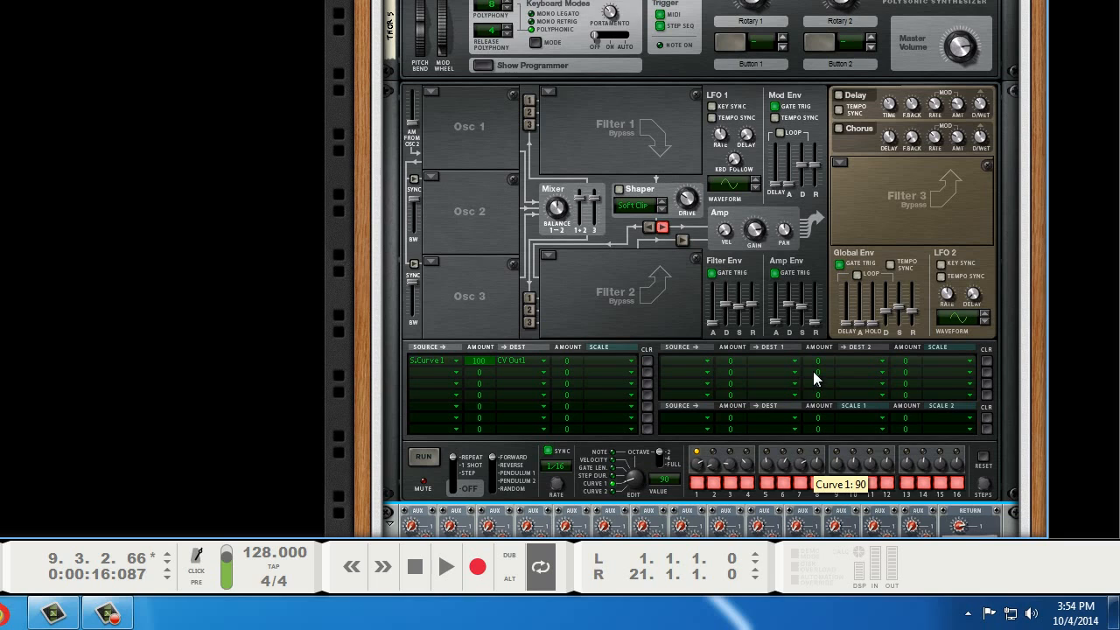
drag(697, 465, 706, 414)
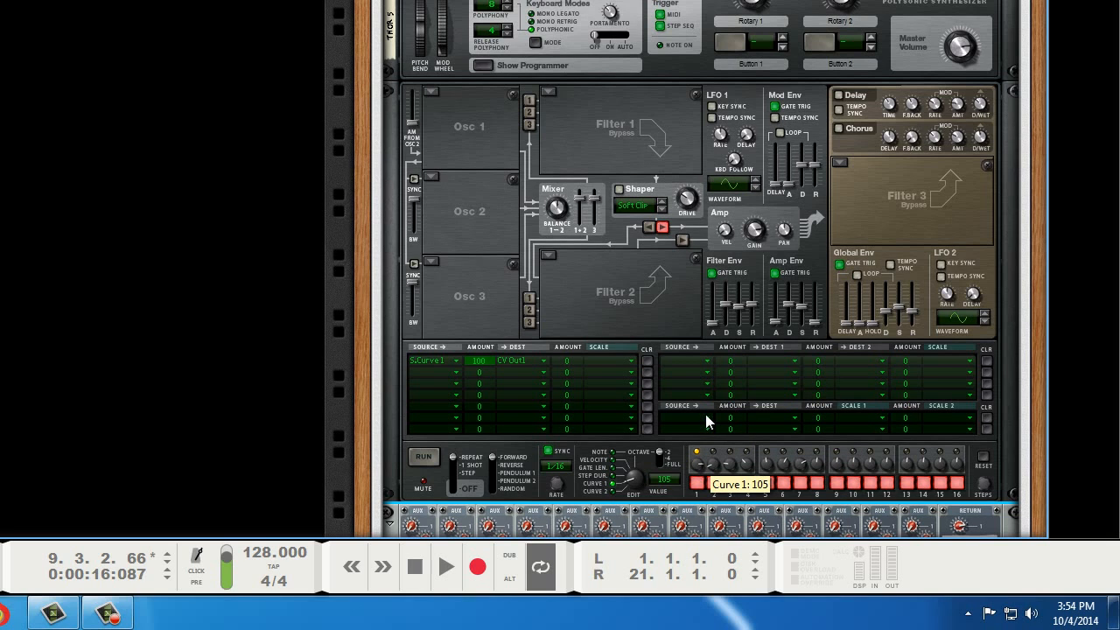
drag(818, 461, 843, 316)
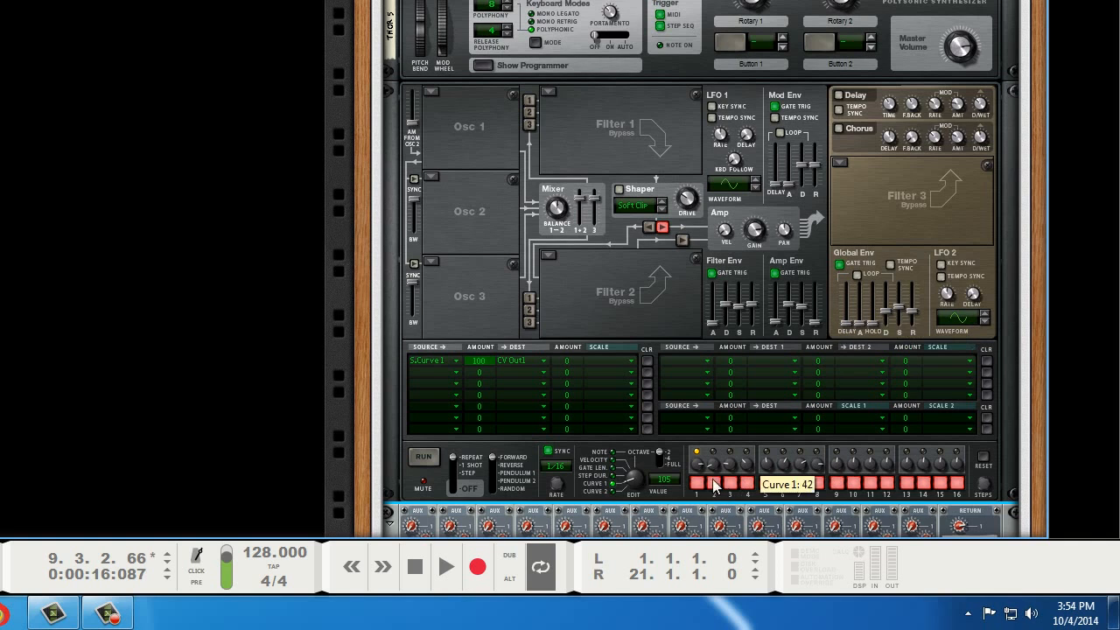
drag(699, 448, 712, 401)
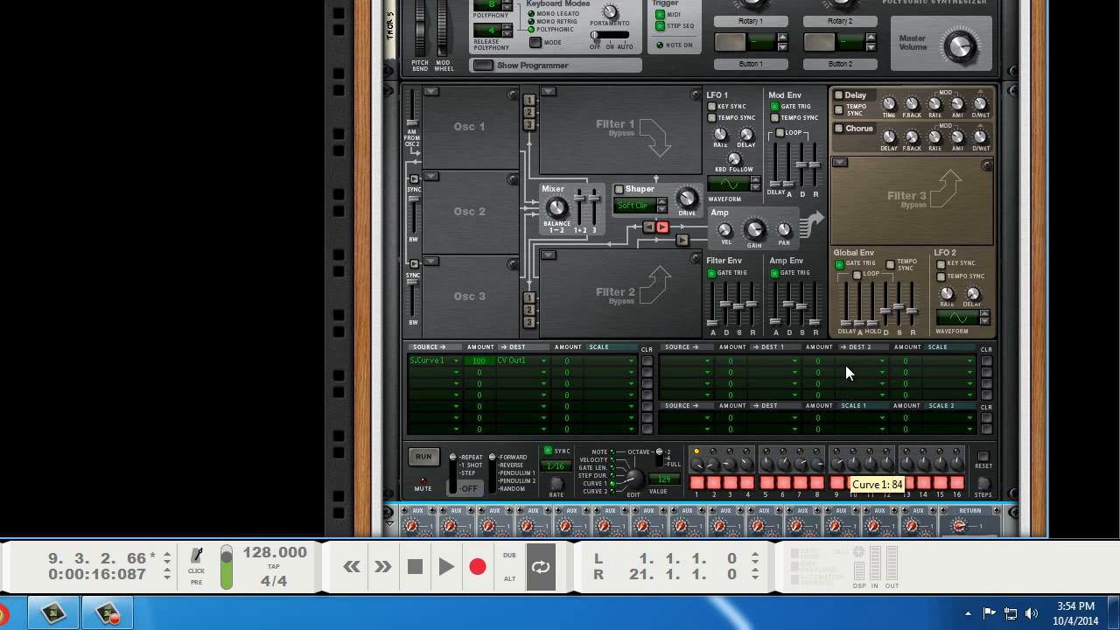
drag(846, 373, 854, 296)
drag(856, 252, 856, 248)
Return step 1's Curve 1 value to 0, and adjust the sequencer's step count with its direction set to Random.
drag(696, 466, 705, 396)
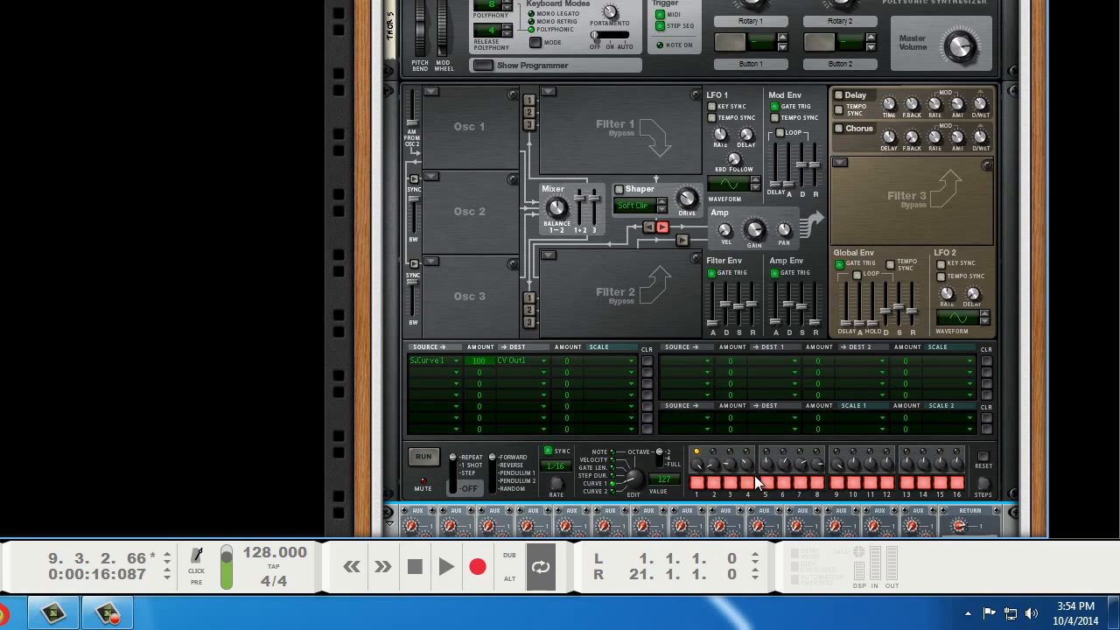
drag(697, 466, 697, 560)
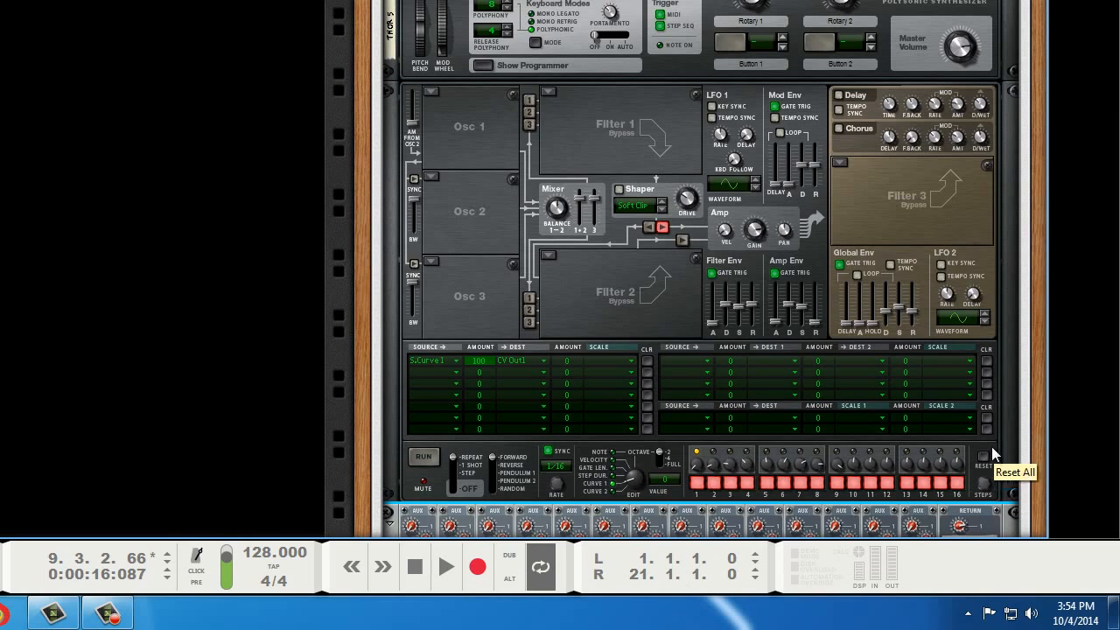
drag(993, 480, 983, 467)
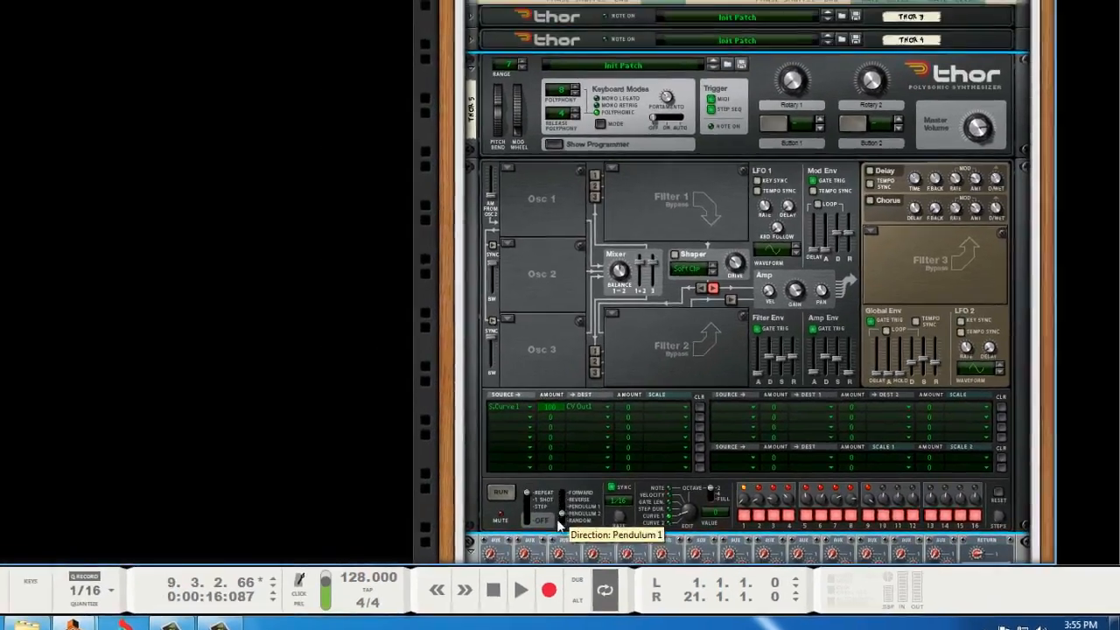
Examine the Pulsar's LFO 1 section, the Combinator's modulation routing and Thor 5's step sequencer.
scroll(777, 385, up, 2)
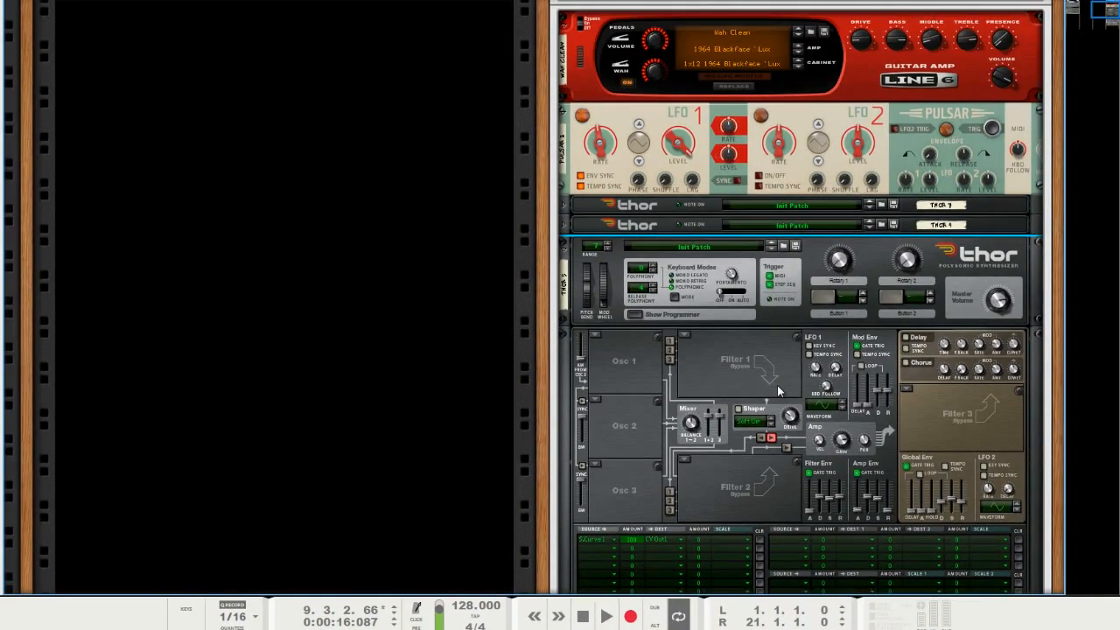
scroll(792, 402, down, 5)
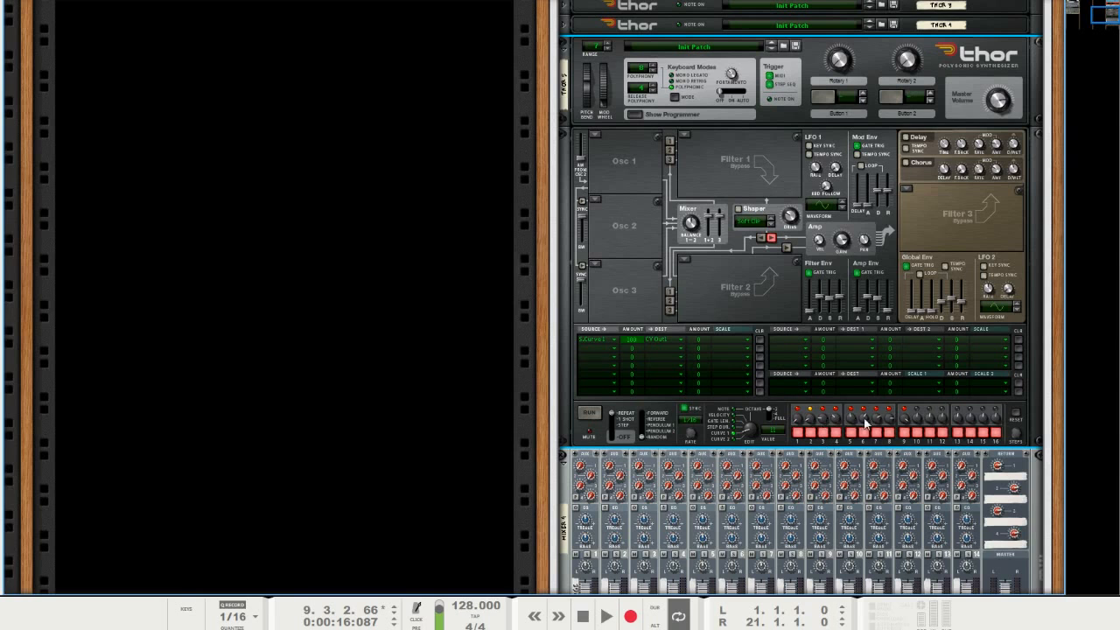
scroll(730, 374, up, 5)
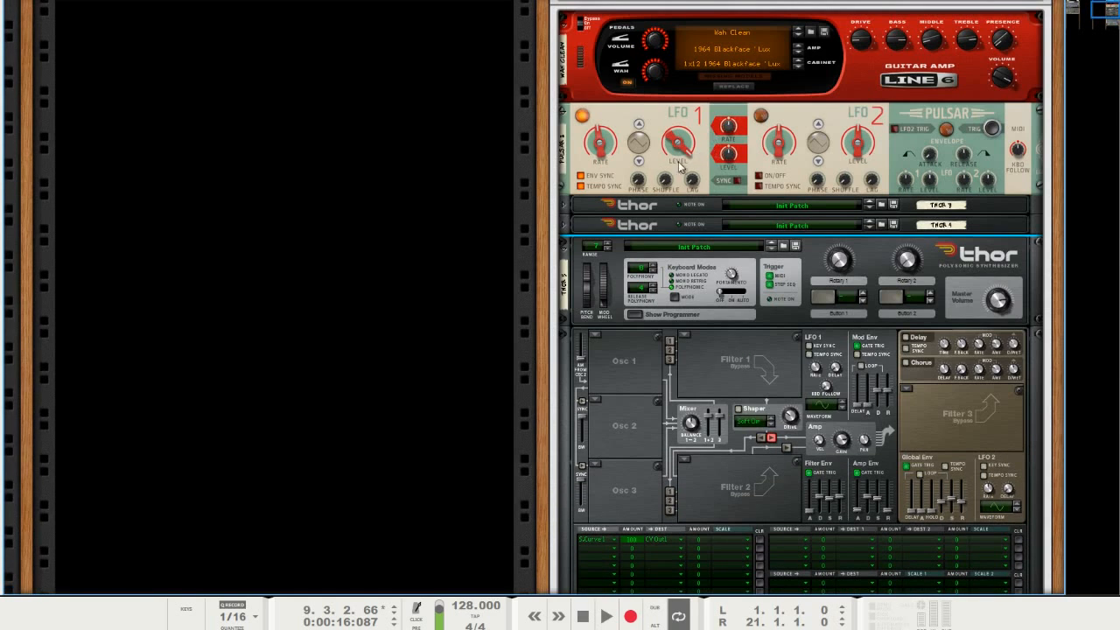
scroll(771, 288, up, 6)
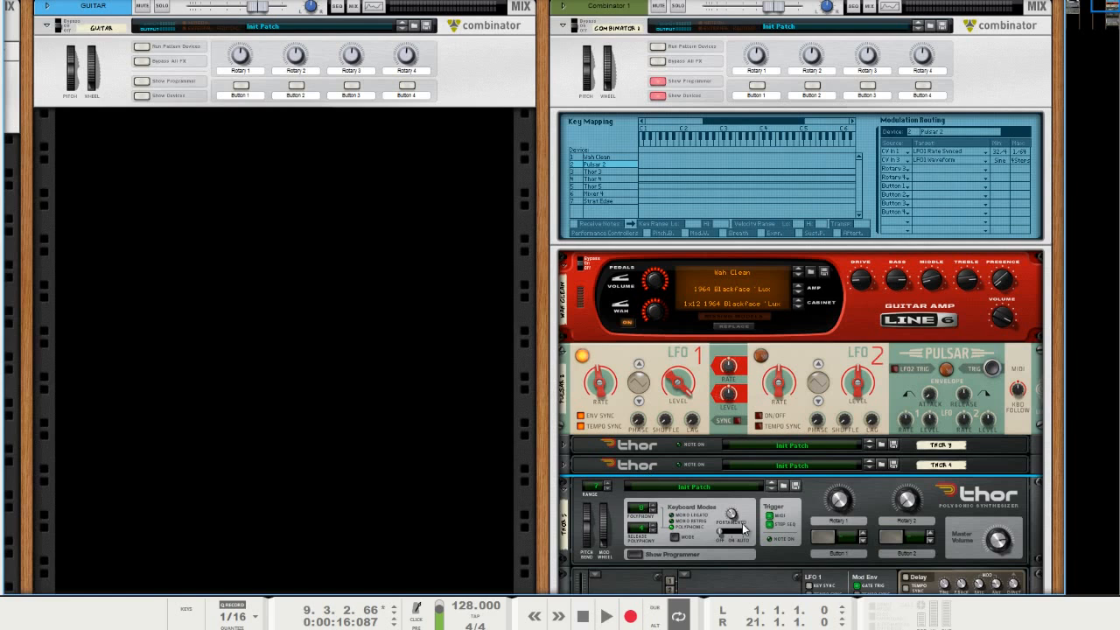
scroll(883, 496, down, 1)
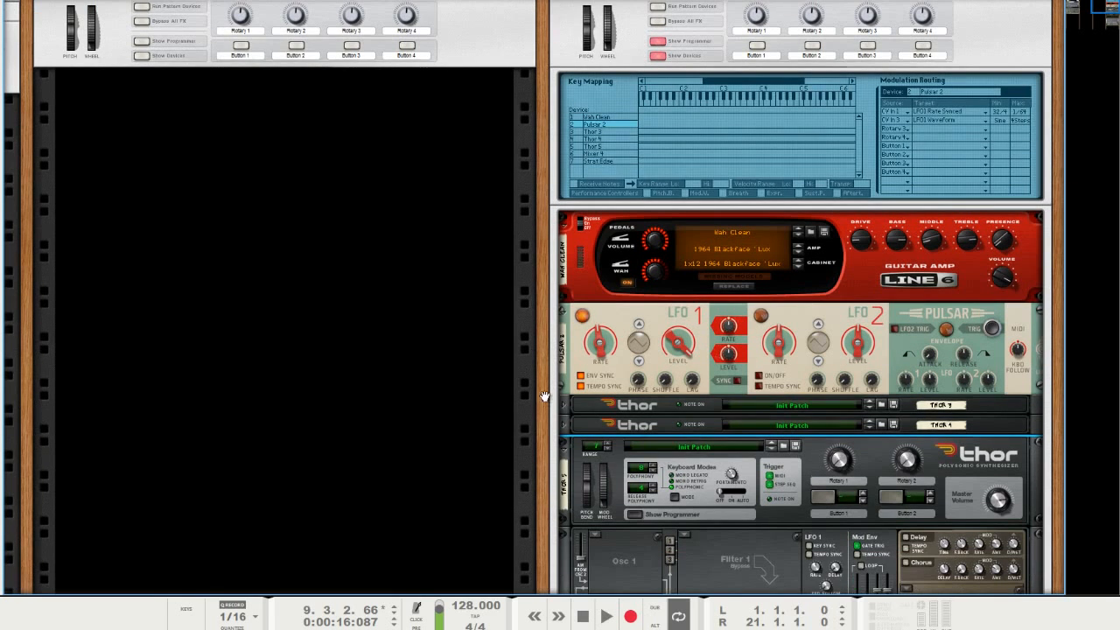
scroll(630, 433, down, 6)
scroll(631, 427, down, 5)
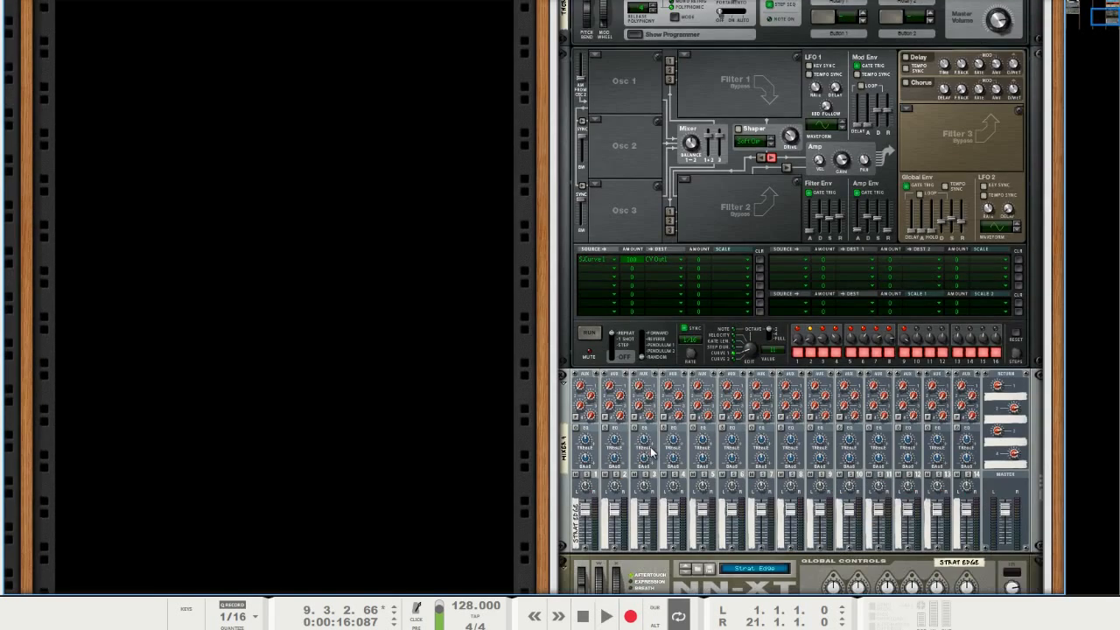
In the Combinator's modulation routing for Thor 5, assign CV Input 2 as the source and the sequencer's Synced Rate as the target.
scroll(728, 322, up, 6)
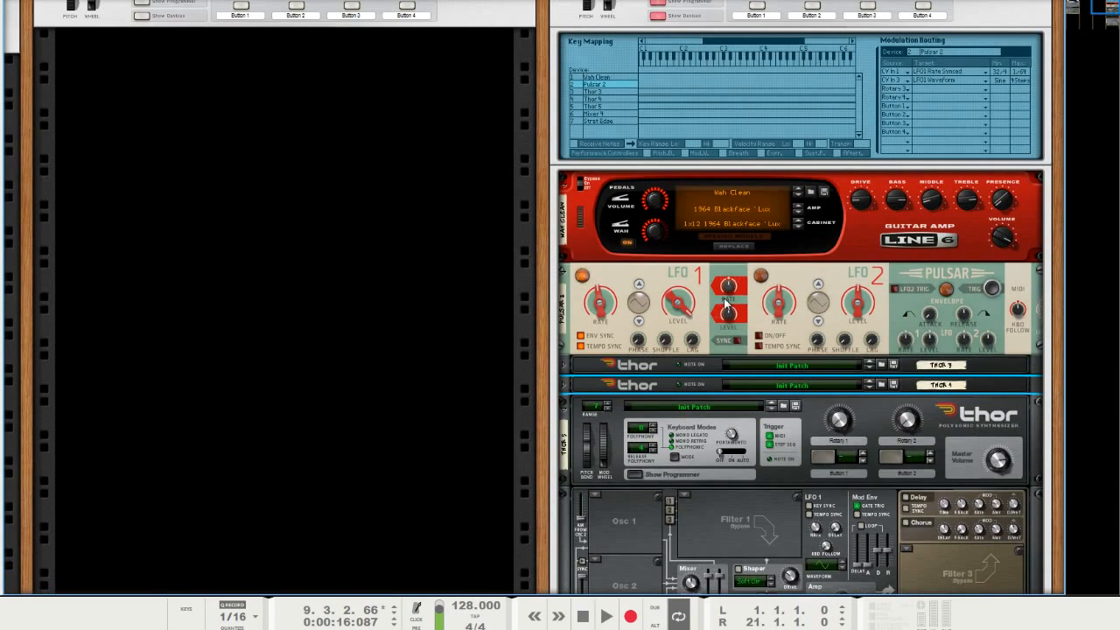
scroll(648, 225, up, 2)
click(611, 186)
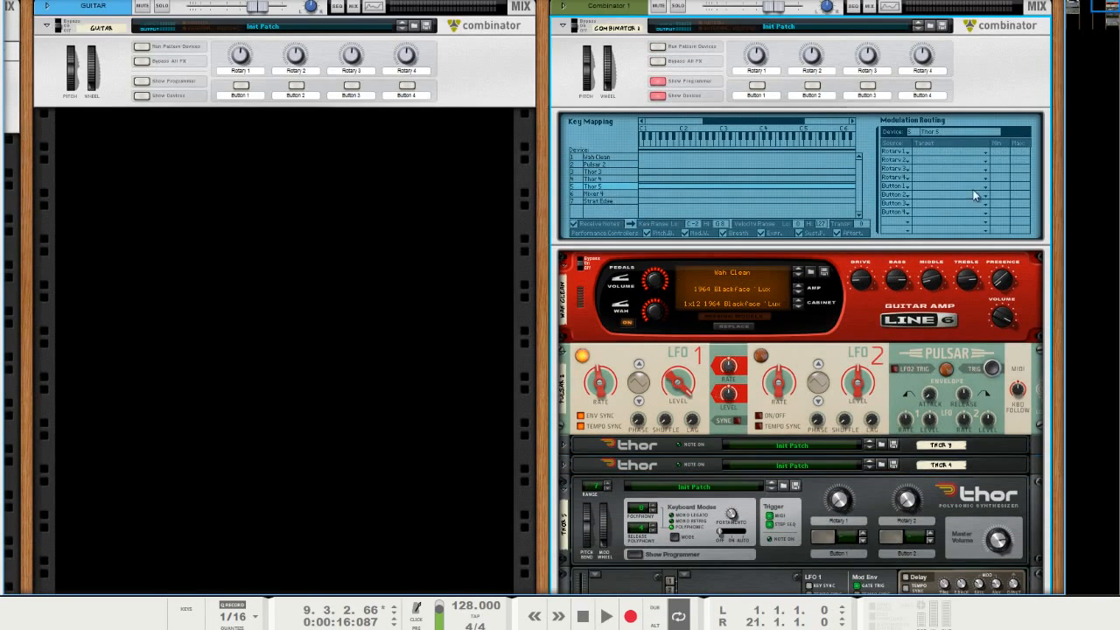
click(896, 153)
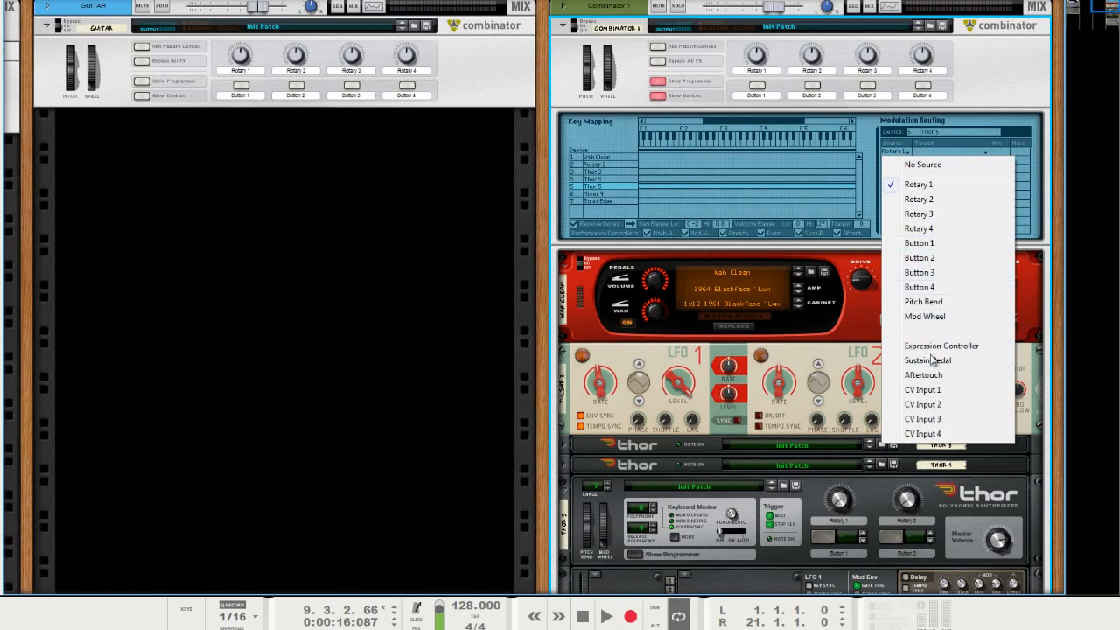
click(930, 406)
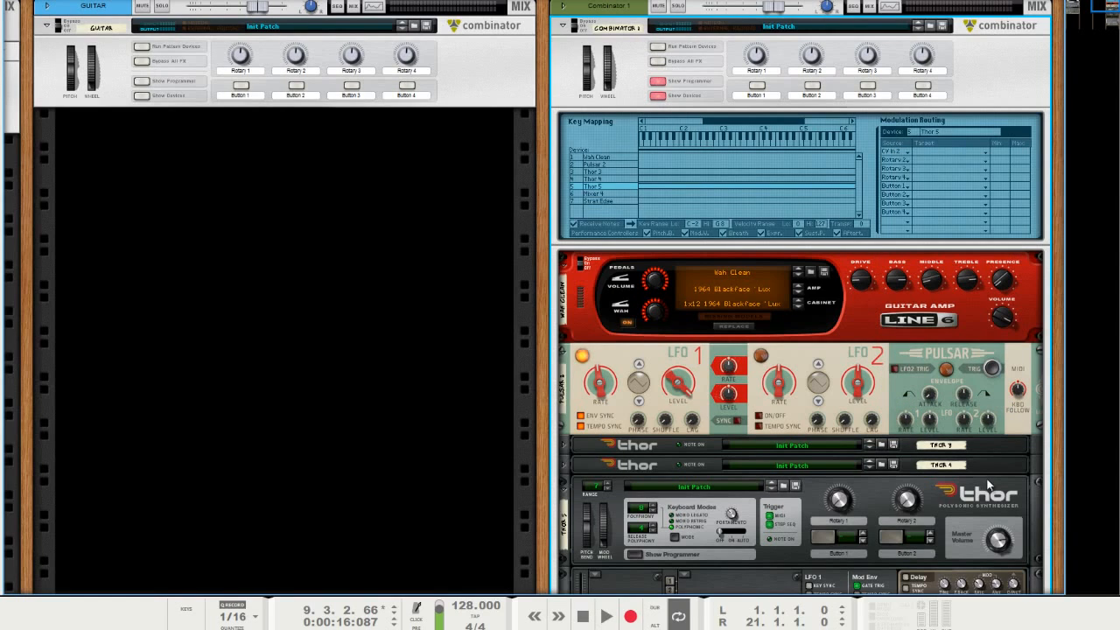
click(955, 152)
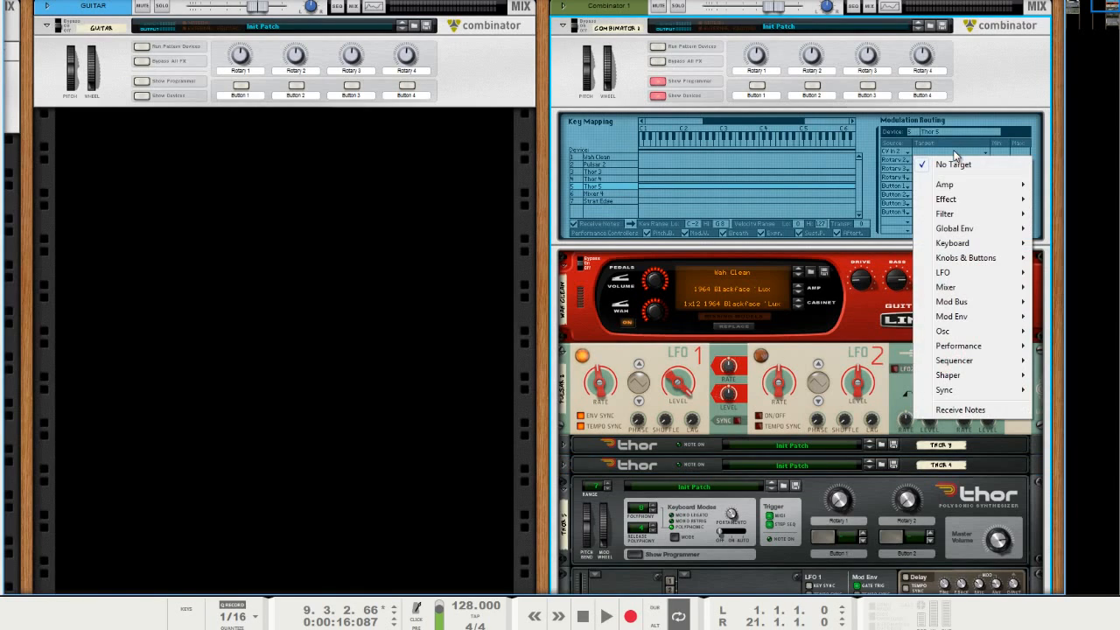
mouse_move(975, 370)
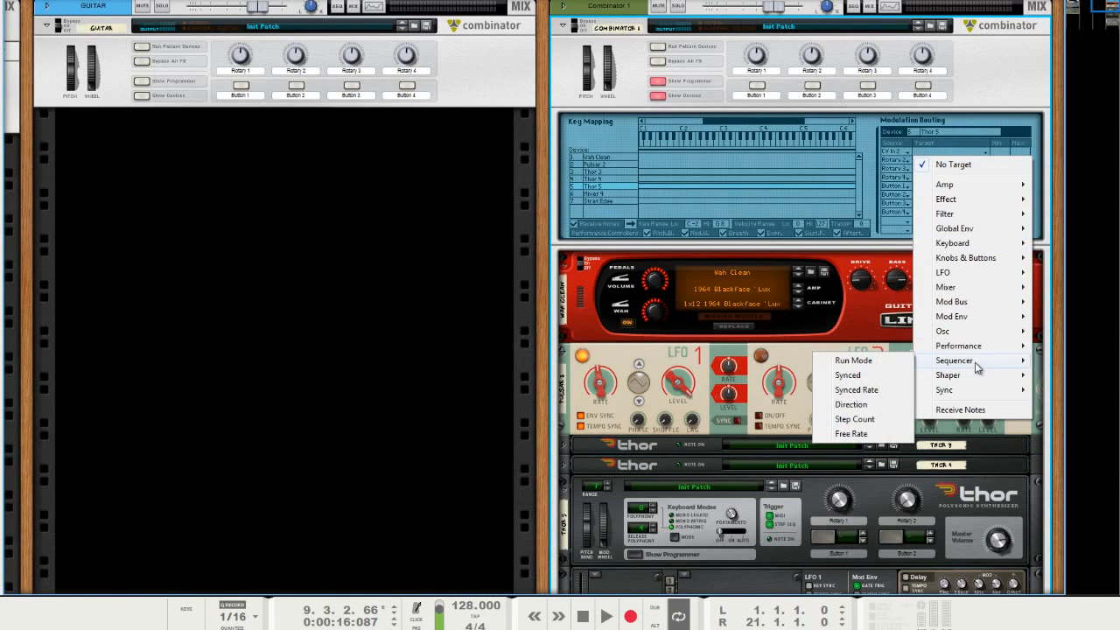
click(857, 390)
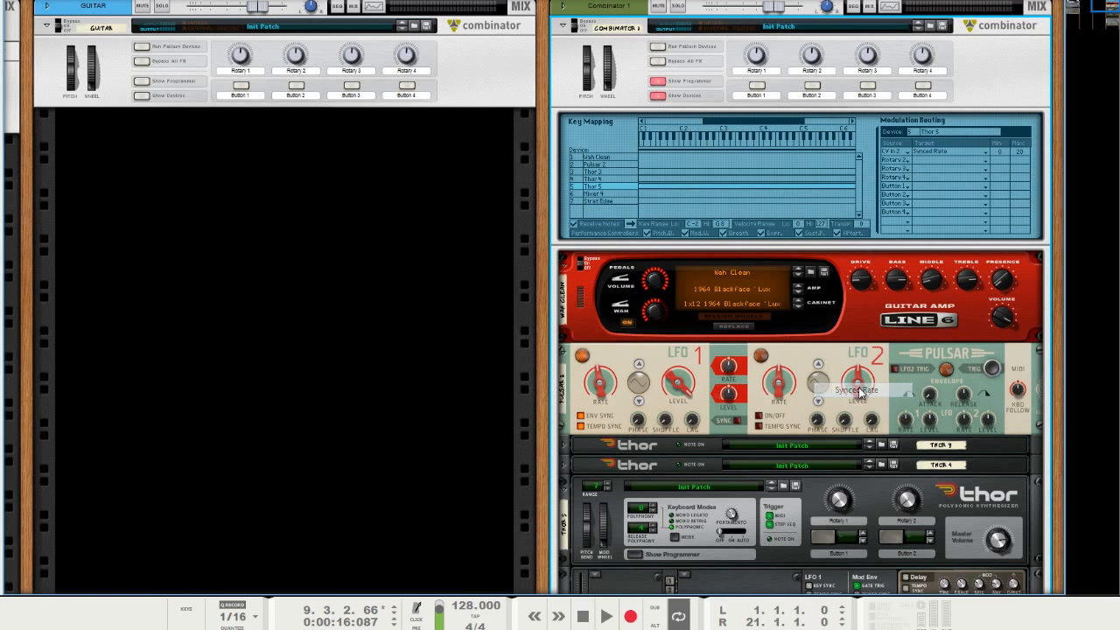
Hide Thor 5's programmer and fold the device to match the two folded Thors above it.
scroll(861, 341, down, 3)
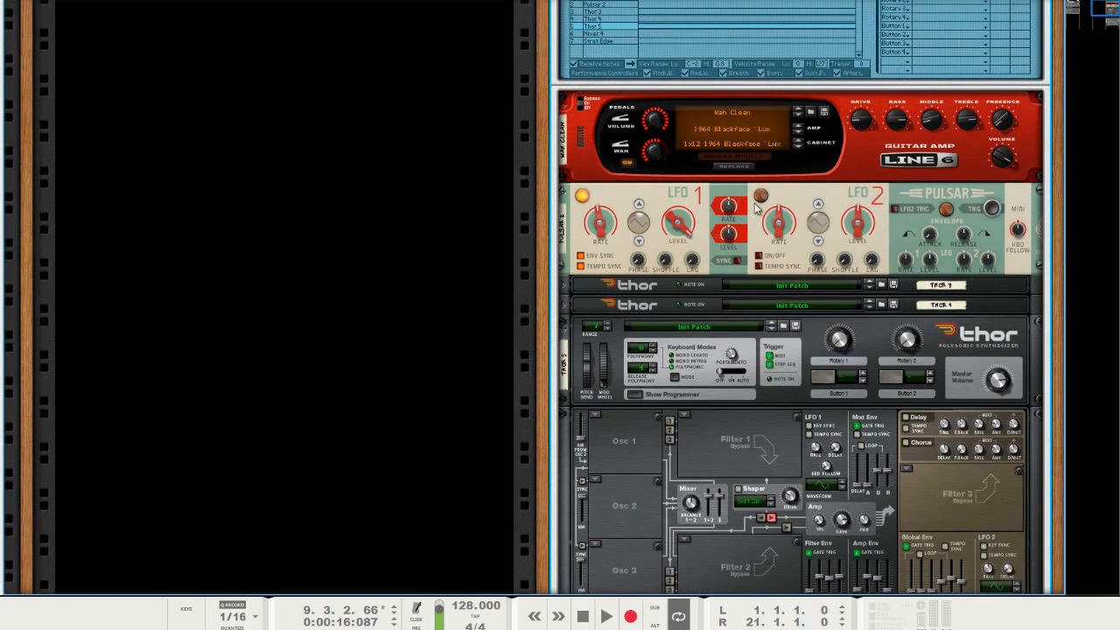
click(654, 307)
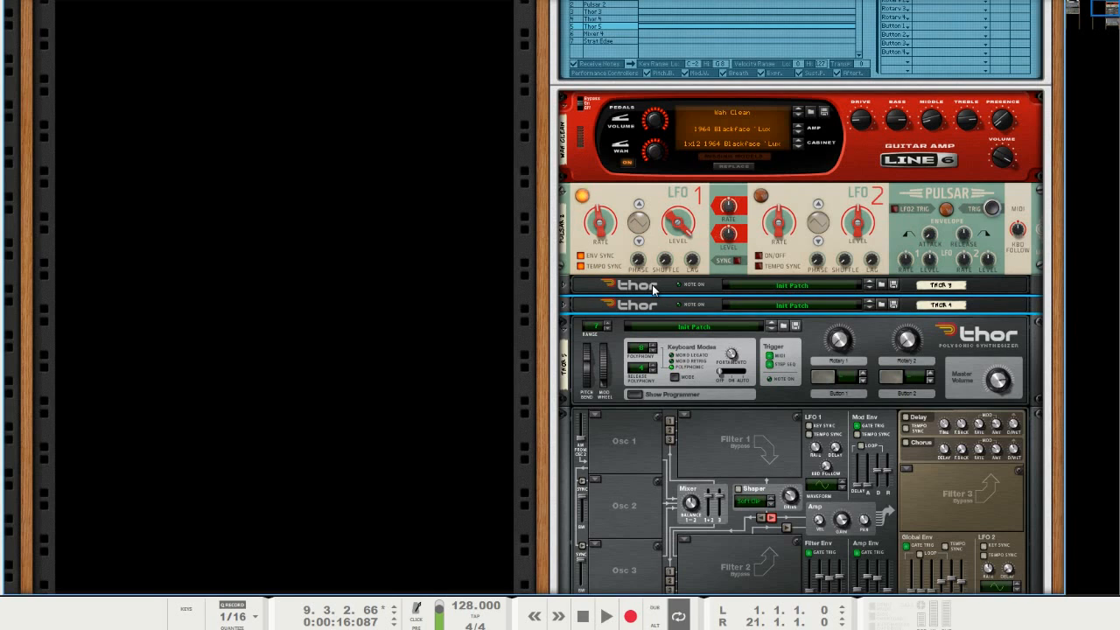
click(652, 285)
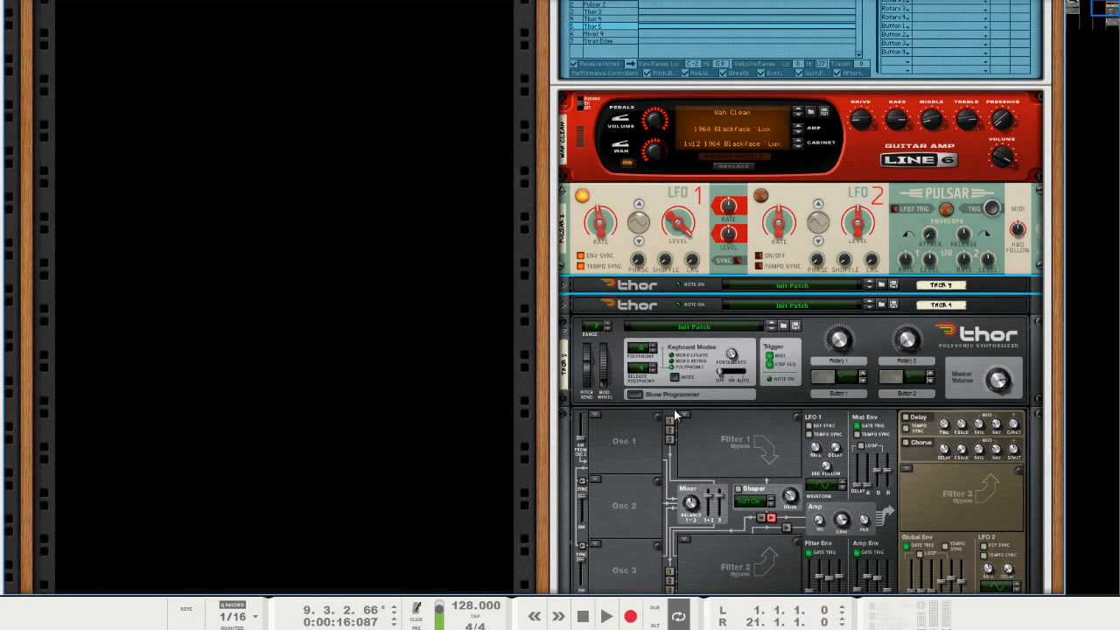
click(637, 397)
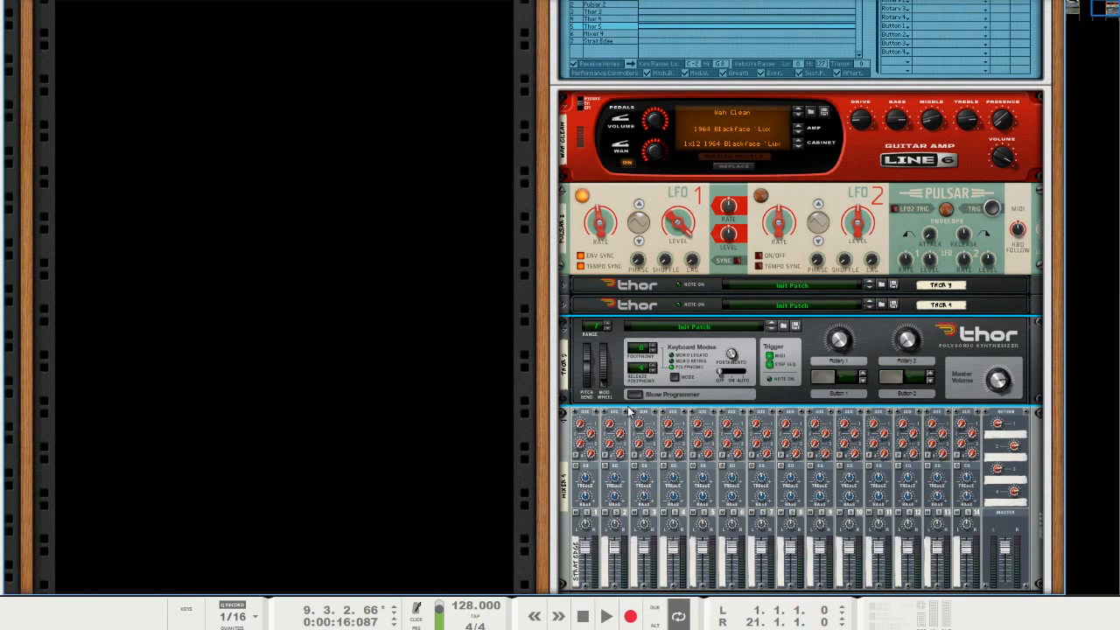
click(565, 329)
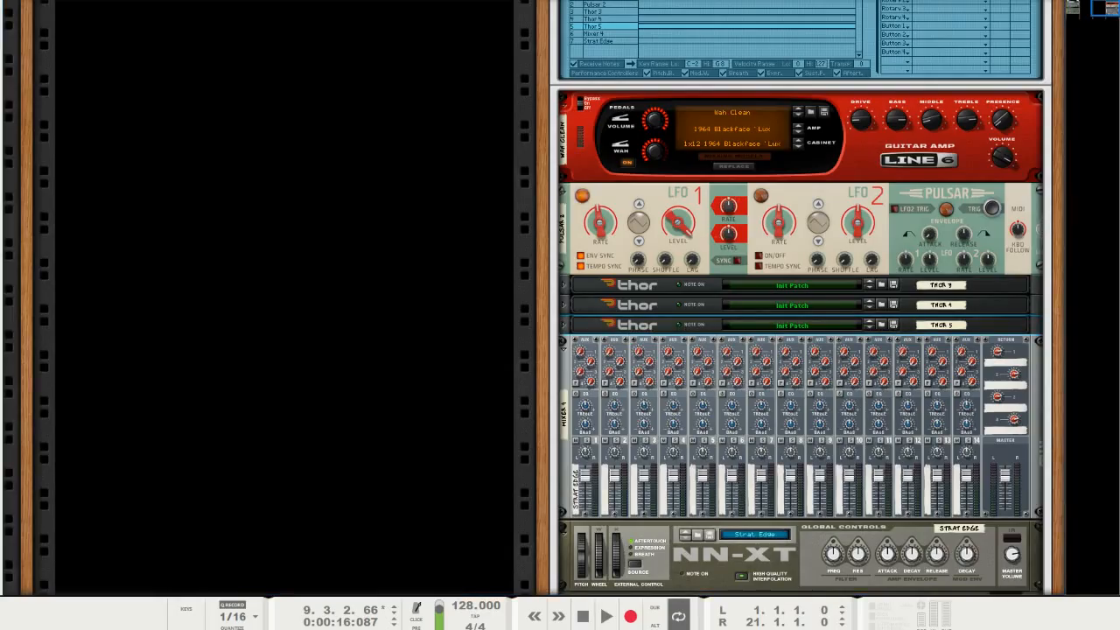
Play the song from the beginning to audition the modulated wah guitar, and stop playback.
key(shift+Return)
key(space)
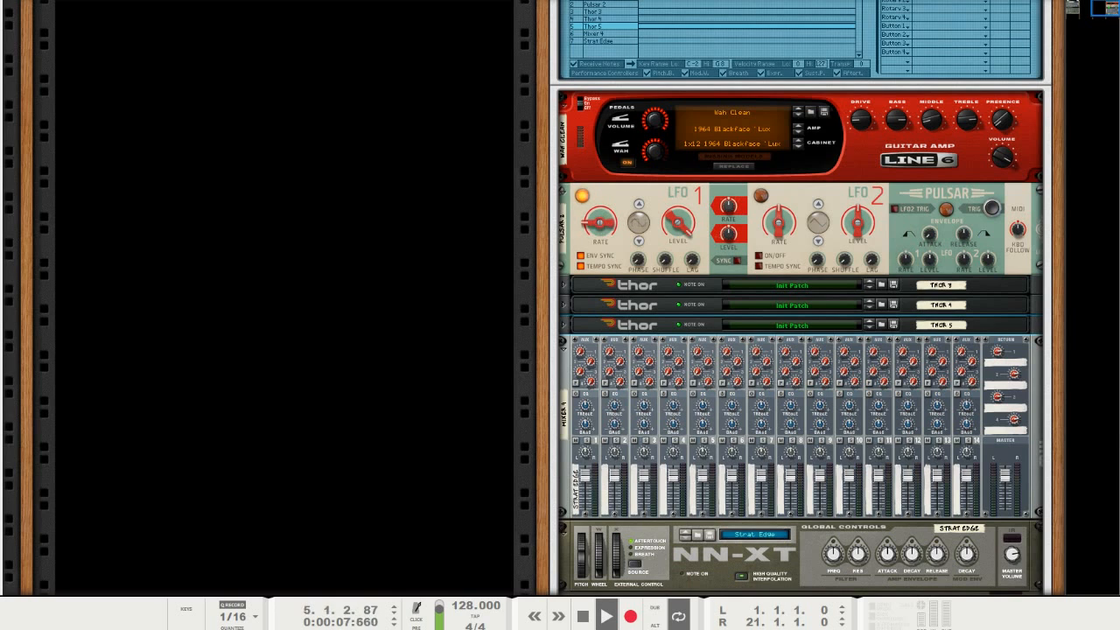
key(space)
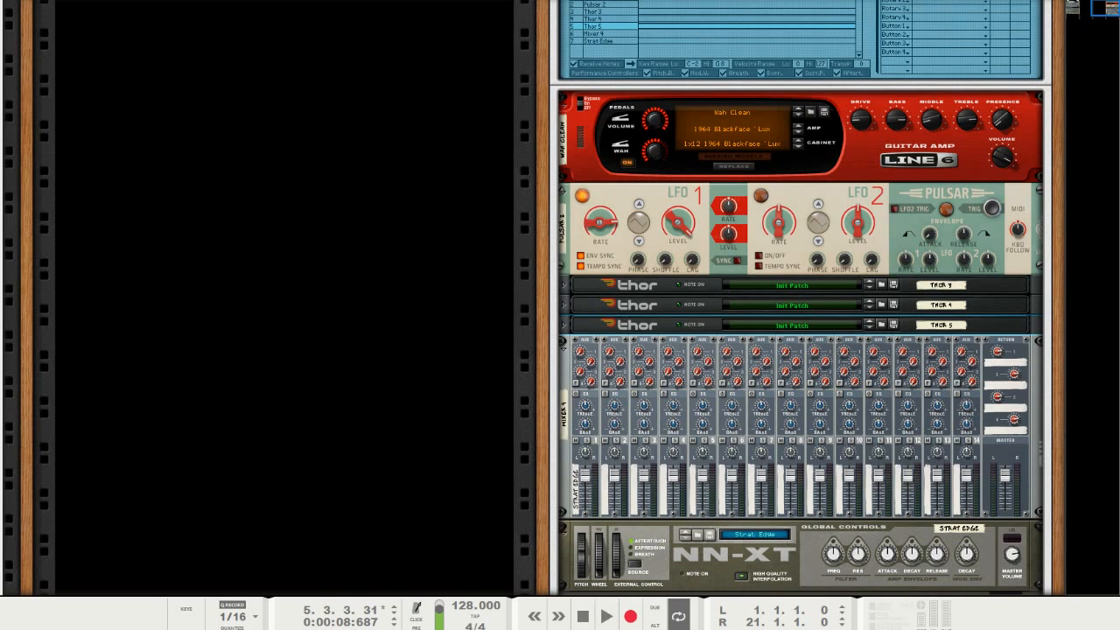